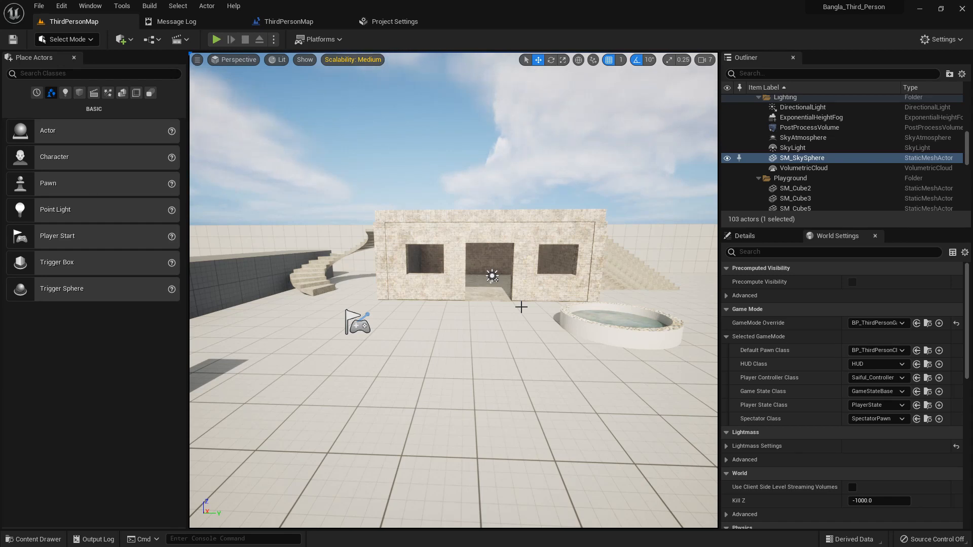
middle_click(504, 313)
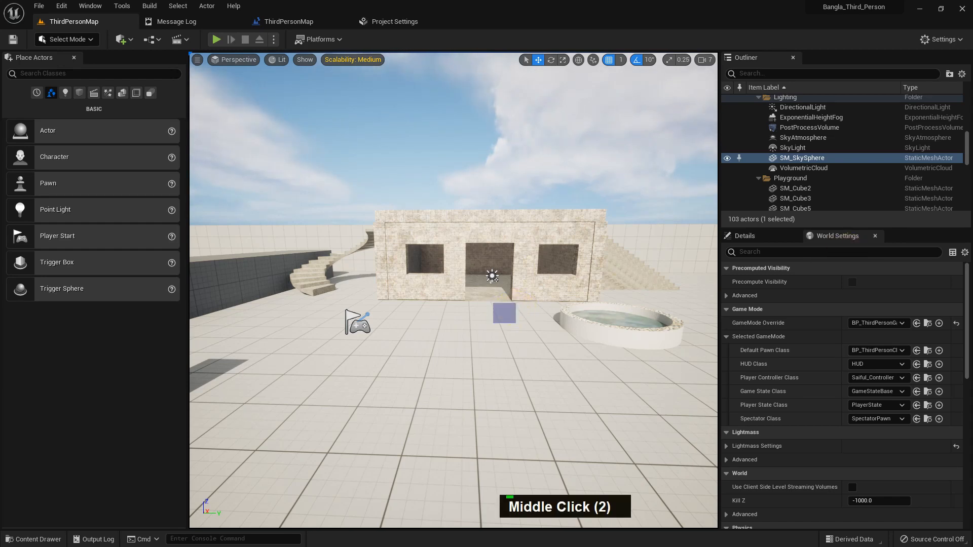
drag(972, 165, 542, 161)
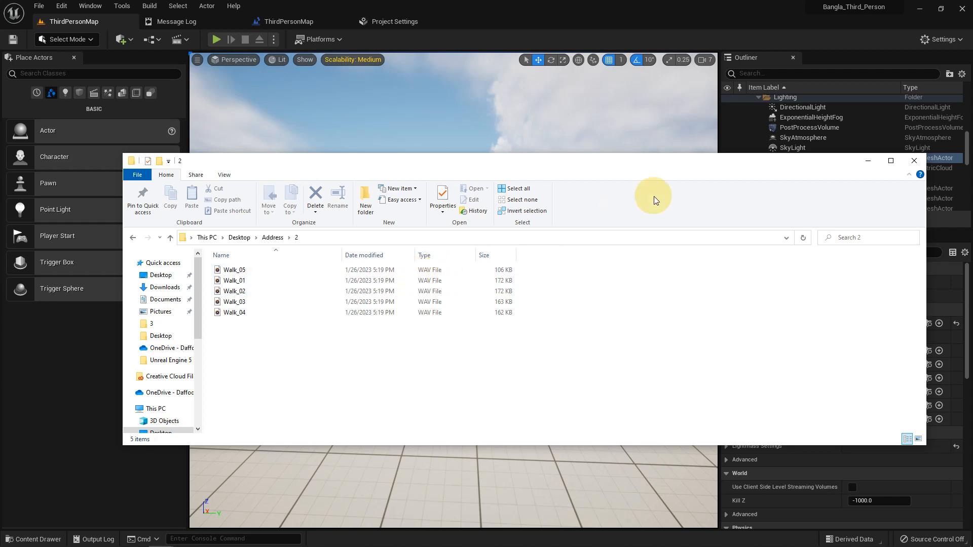
drag(639, 170, 972, 213)
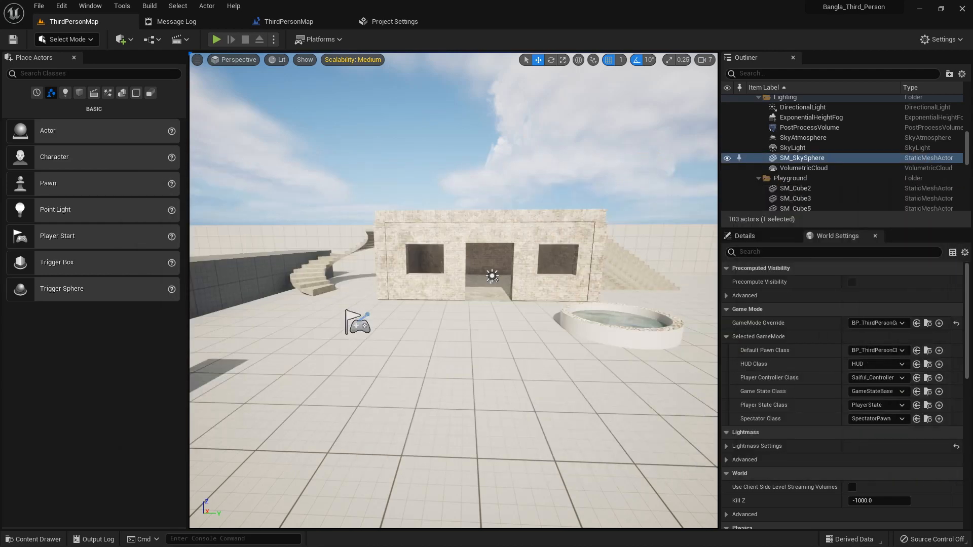
Create a new folder named Audio inside the Saiful content folder
middle_click(461, 318)
key(ctrl+space)
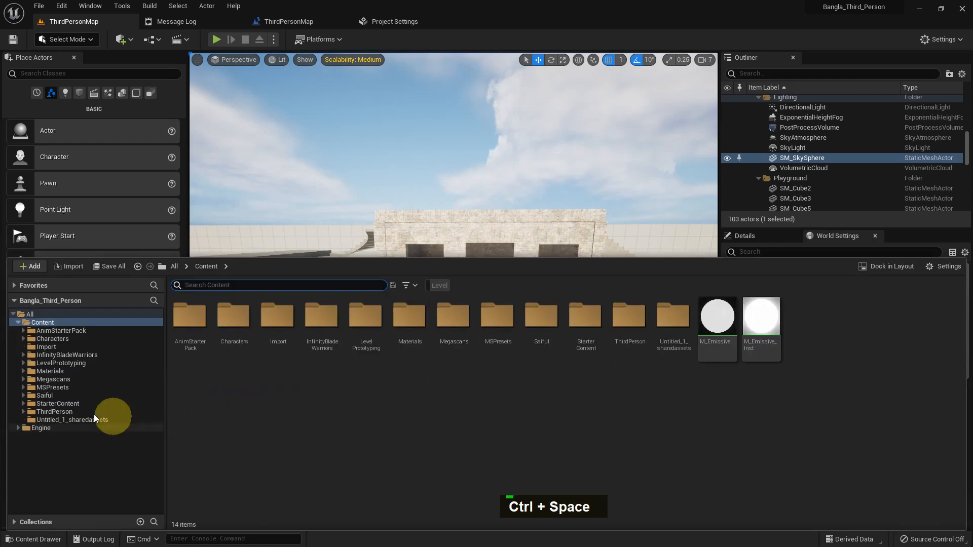
click(59, 396)
right_click(59, 397)
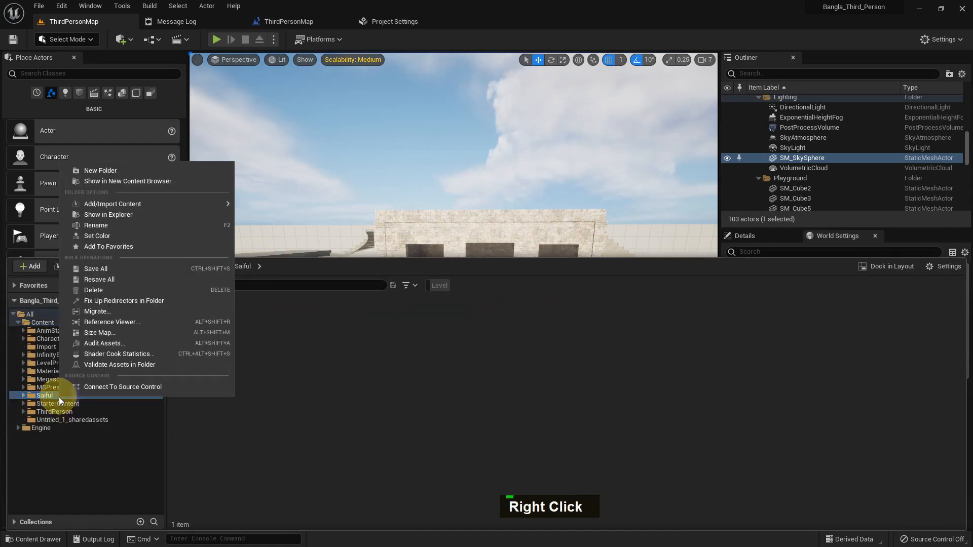
click(106, 174)
text(Audio)
key(Return)
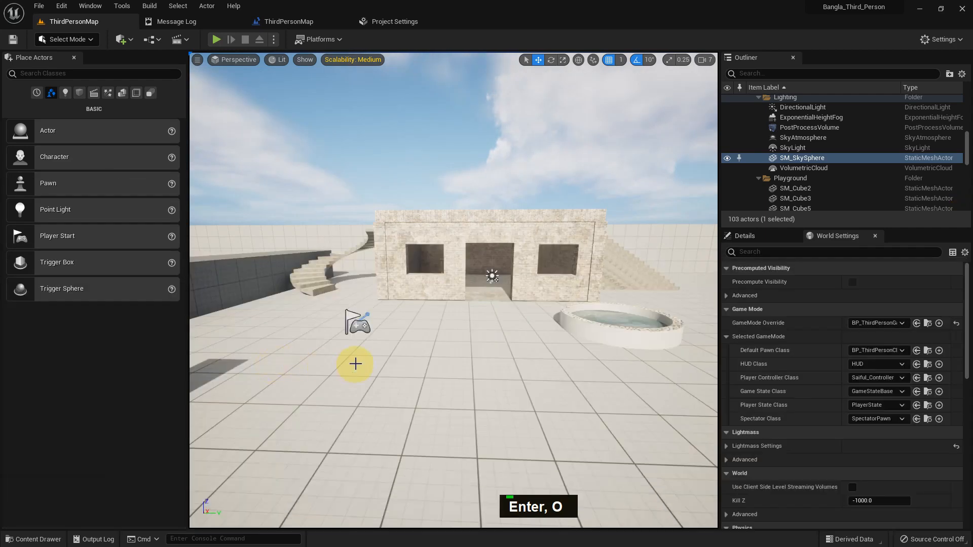
Import the Walk_01 to Walk_05 sound files into the Audio folder and save all the new assets
middle_click(356, 364)
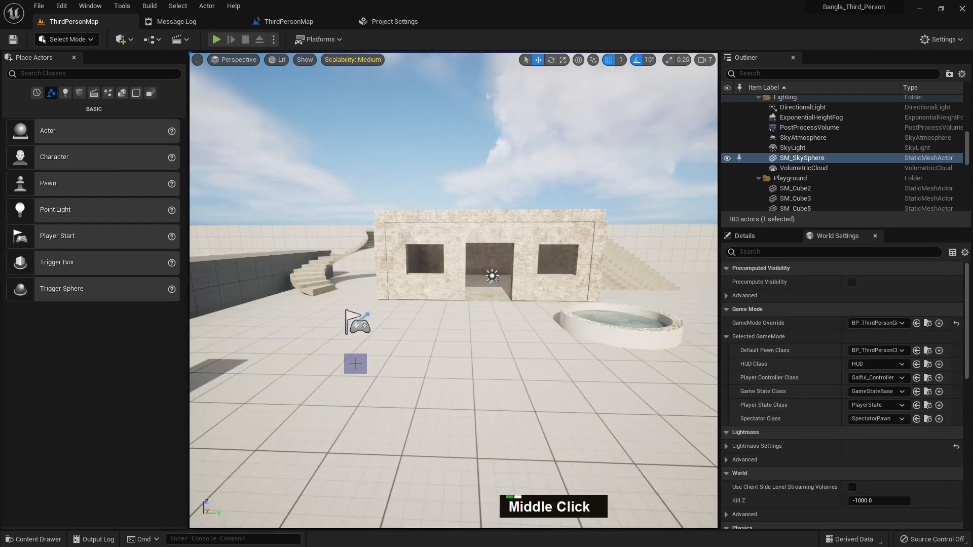
key(ctrl+space)
click(186, 315)
click(233, 319)
click(279, 320)
click(279, 320)
click(321, 319)
click(360, 318)
click(103, 268)
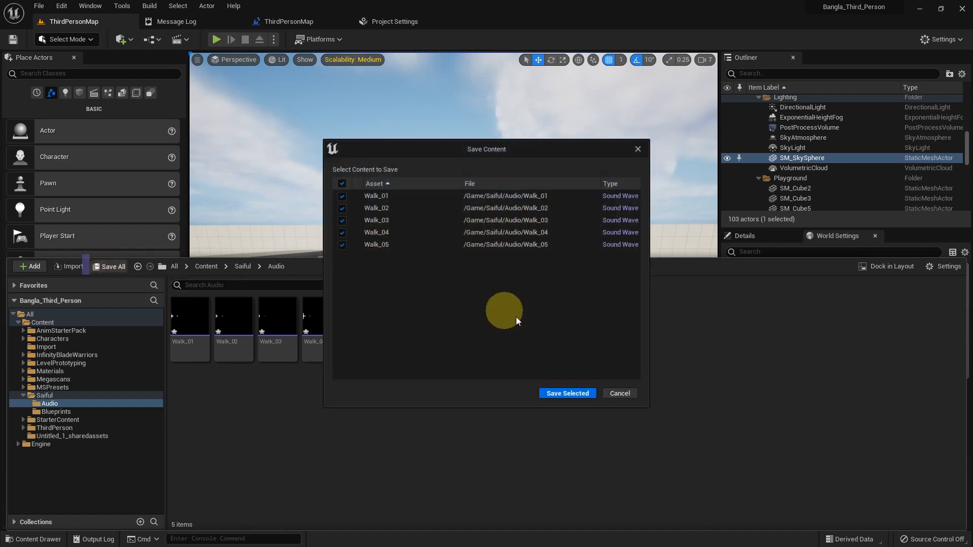
click(565, 395)
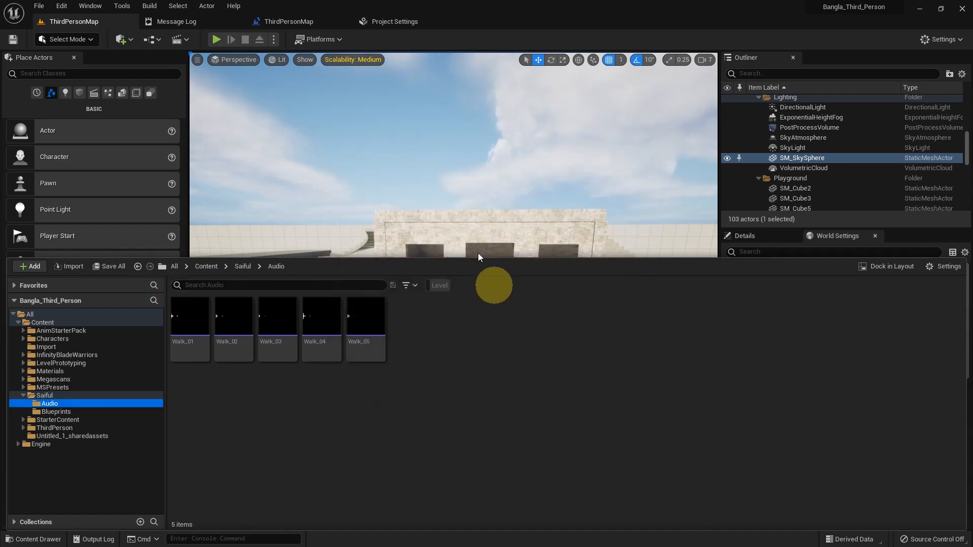
Play the level and walk the character forward and backward to test the footsteps, then stop
middle_click(442, 164)
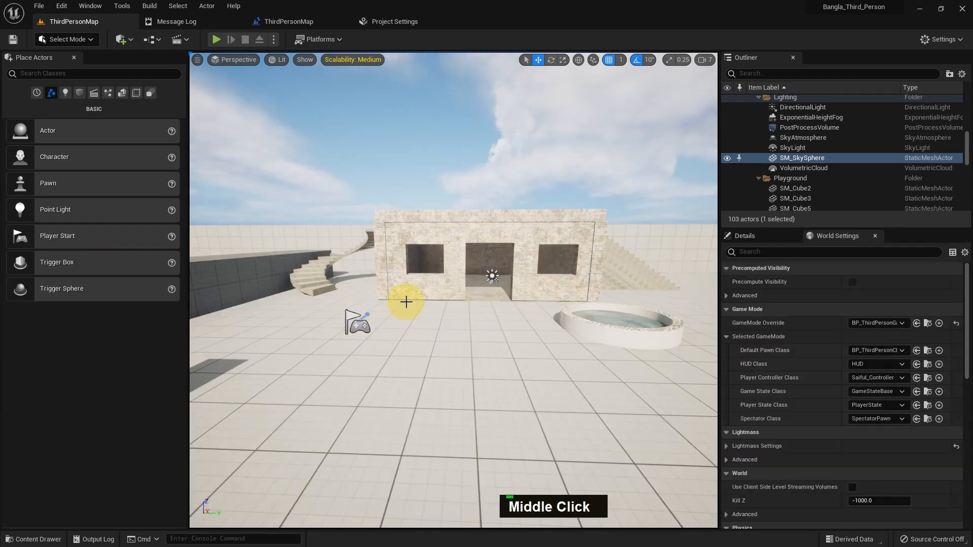
scroll(435, 364, down, 4)
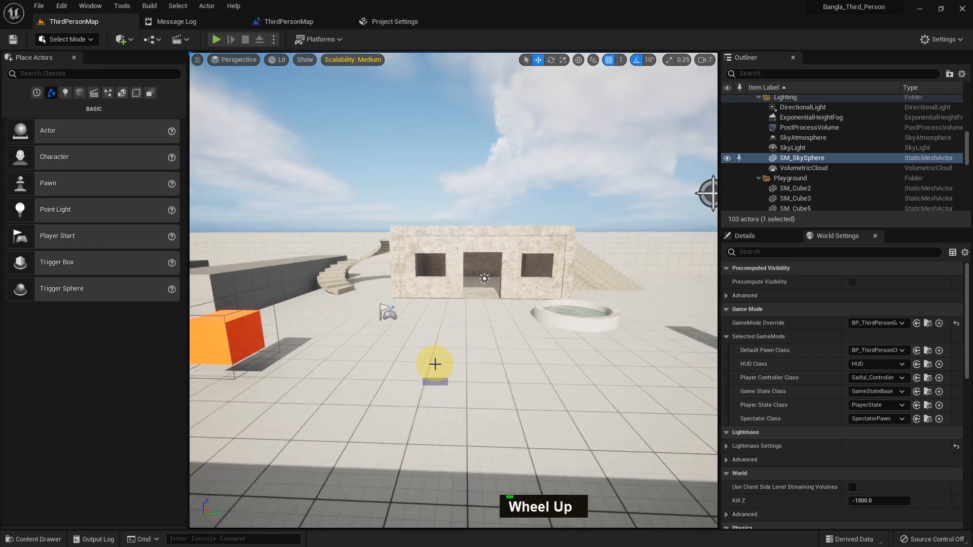
scroll(435, 364, up, 5)
scroll(435, 364, down, 2)
scroll(435, 364, down, 3)
scroll(435, 363, up, 1)
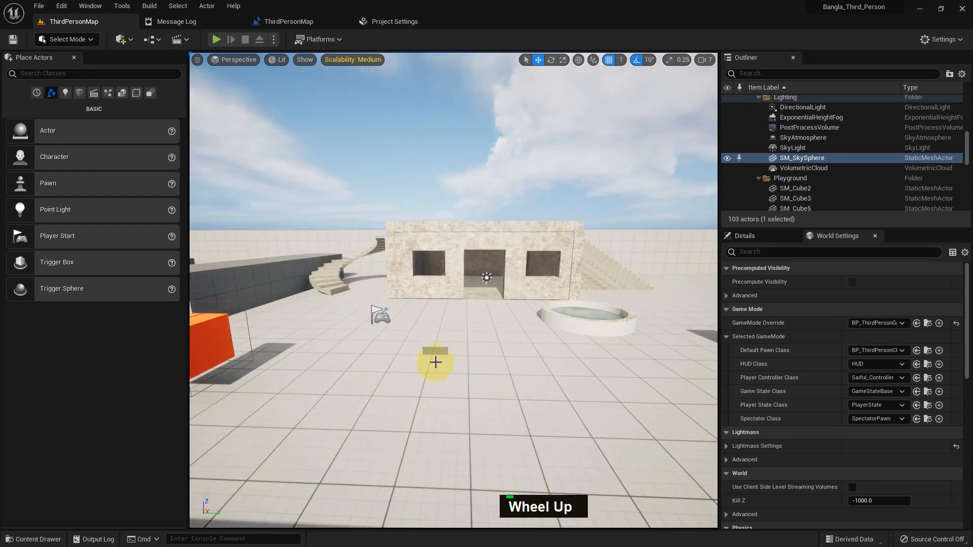
key(alt+p)
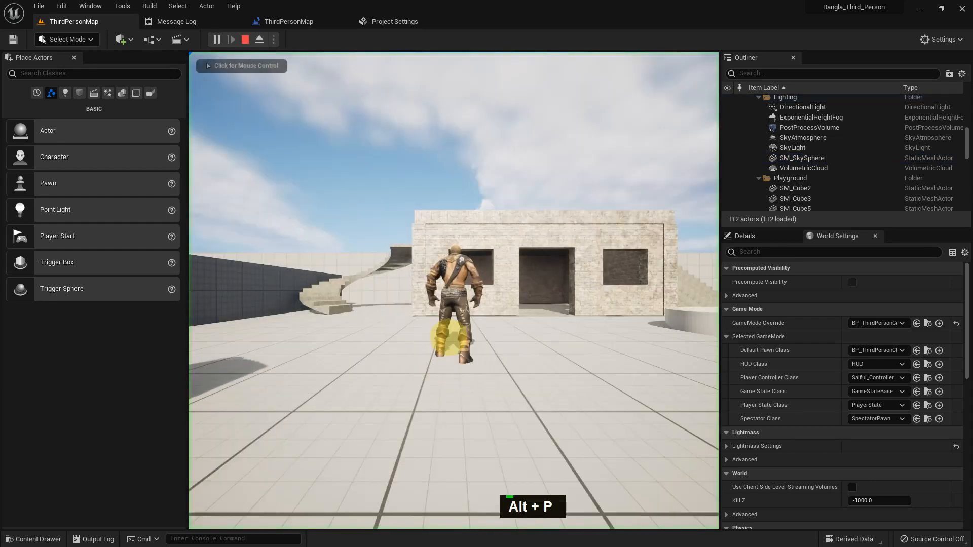
key(w)
key(s)
key(w)
key(s)
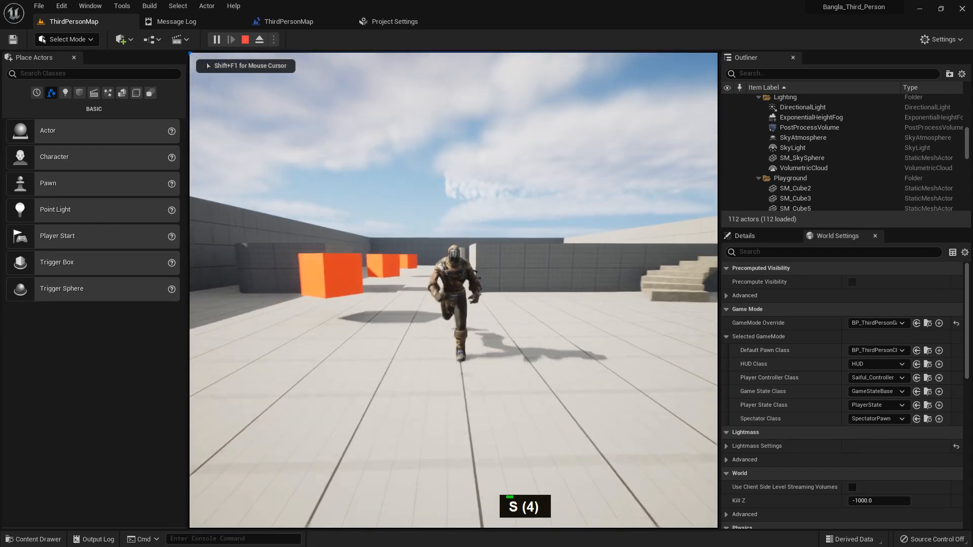
key(w)
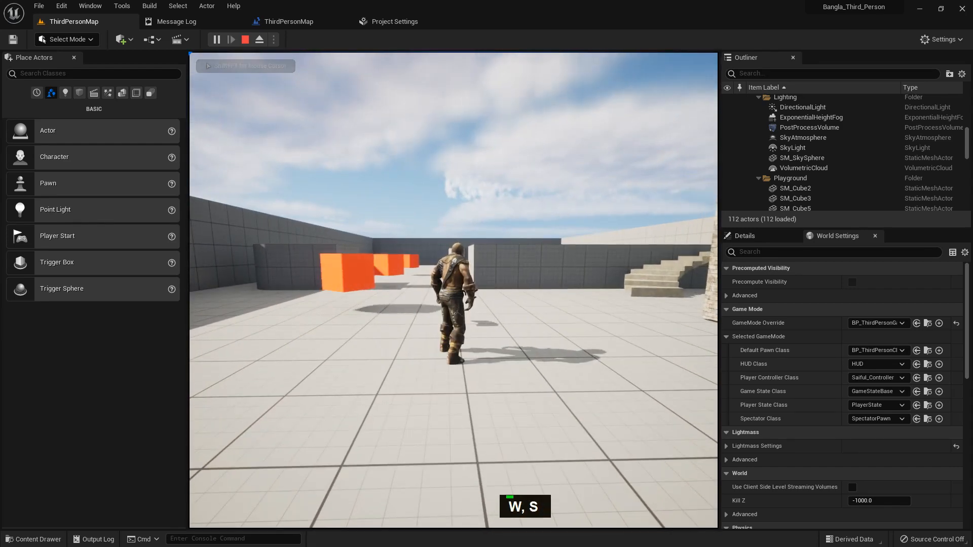
key(Escape)
Open BP_ThirdPersonCharacter, select its mesh, and browse to the assets used by its anim class
middle_click(497, 373)
key(ctrl+space)
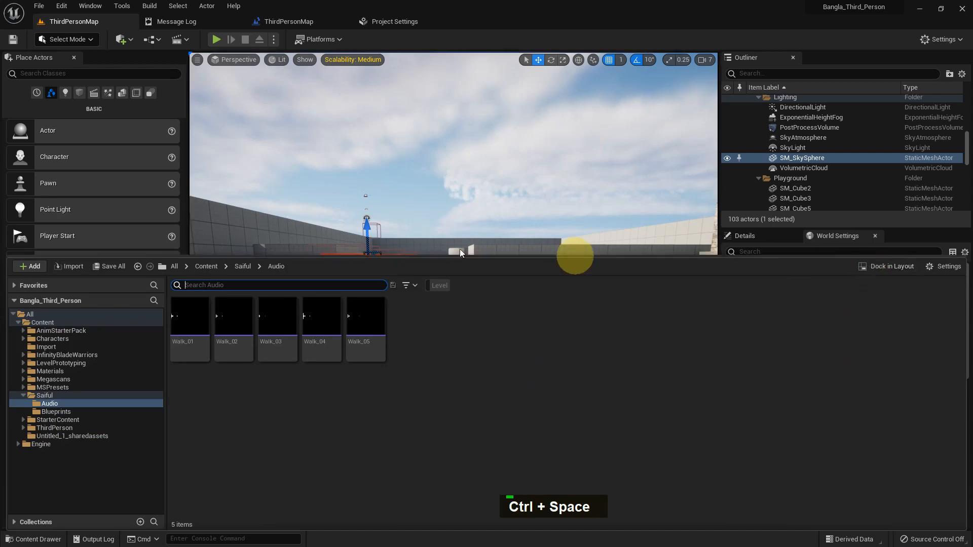
middle_click(547, 252)
click(928, 351)
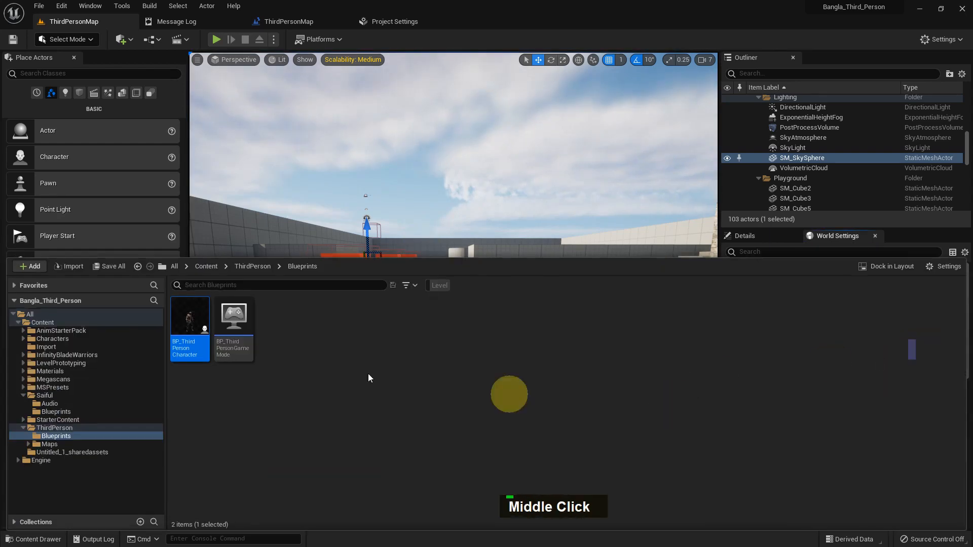
double_click(183, 344)
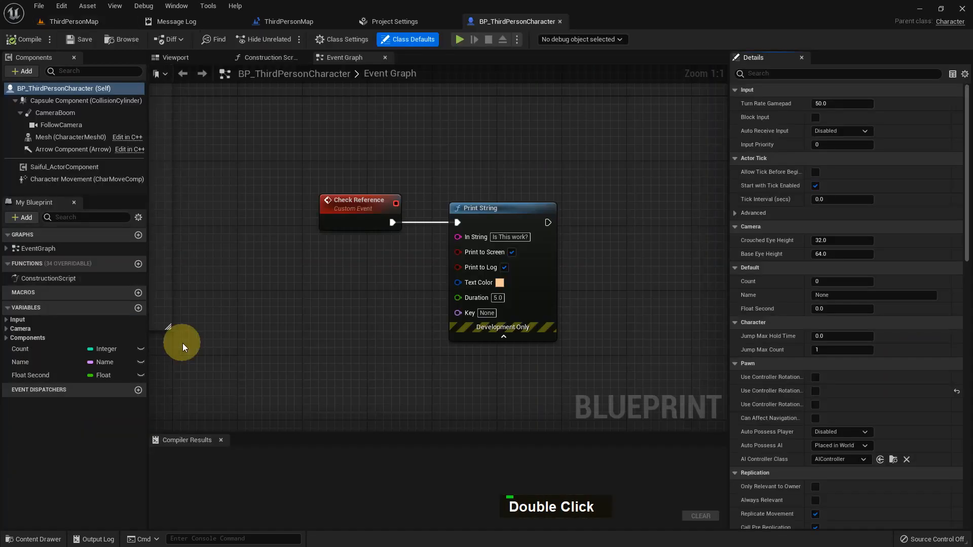
click(194, 57)
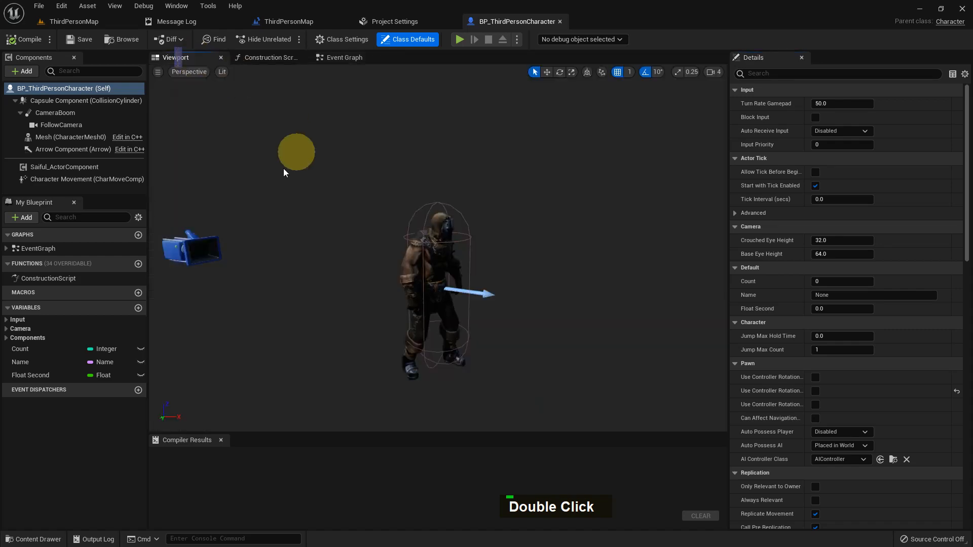
click(430, 271)
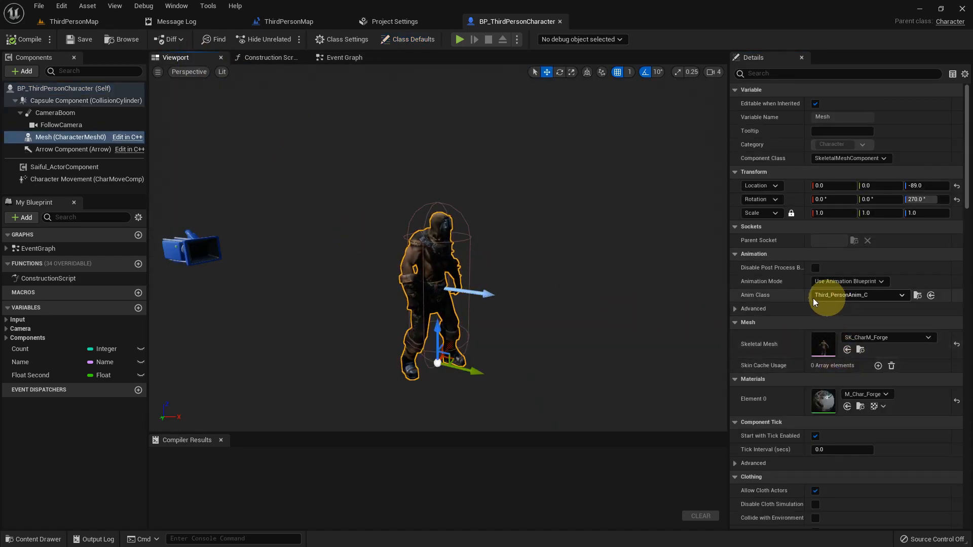
click(919, 296)
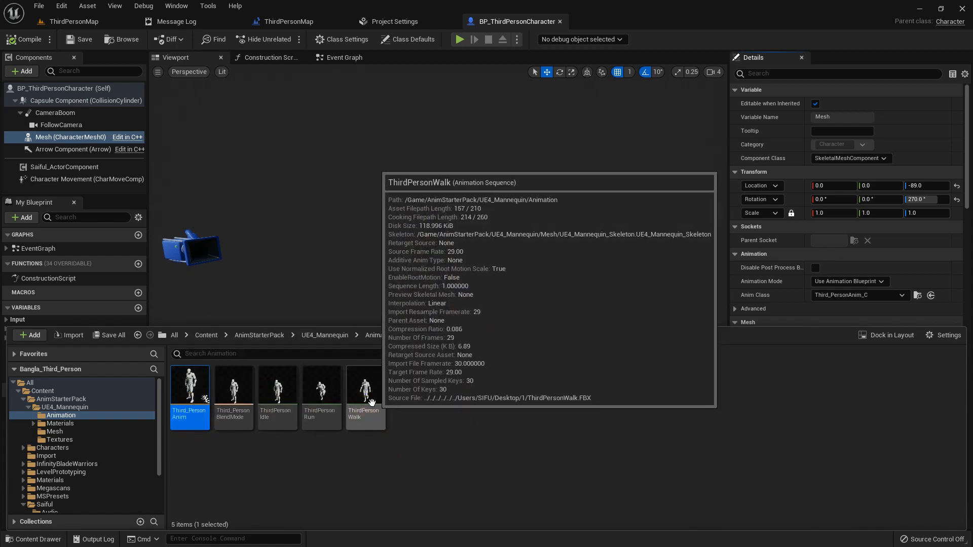
Return to the level and play it in fullscreen, walking the character forward, then exit
click(76, 21)
middle_click(454, 242)
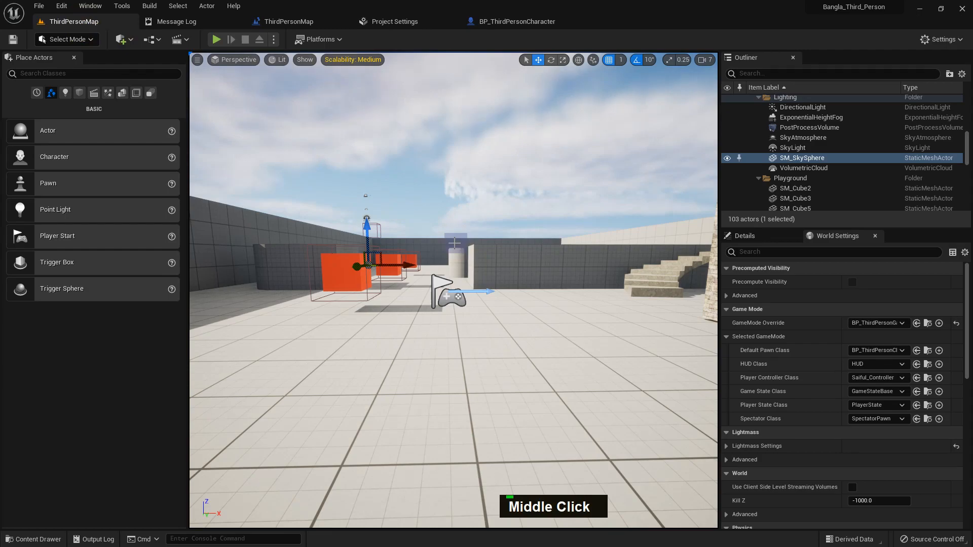
key(F11)
key(alt+p)
key(w)
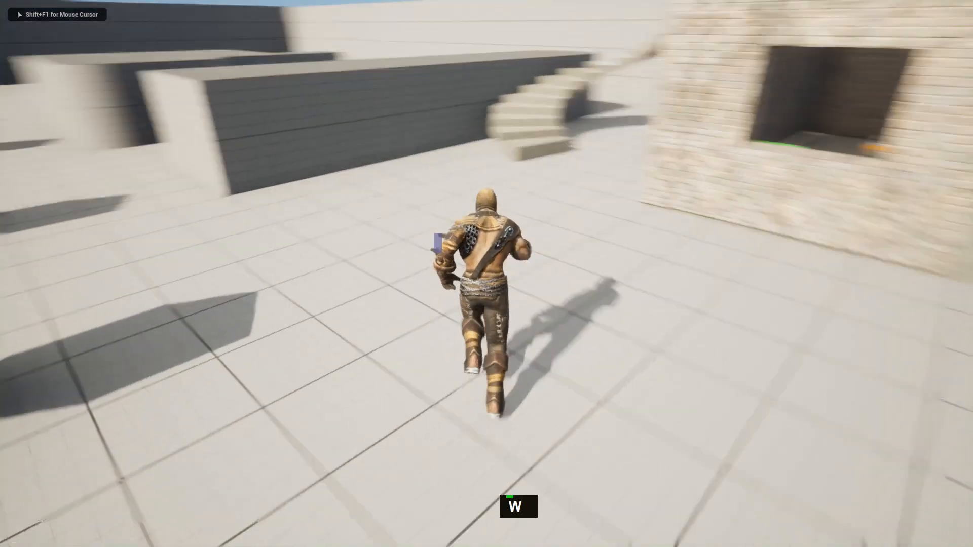
key(Escape)
middle_click(363, 339)
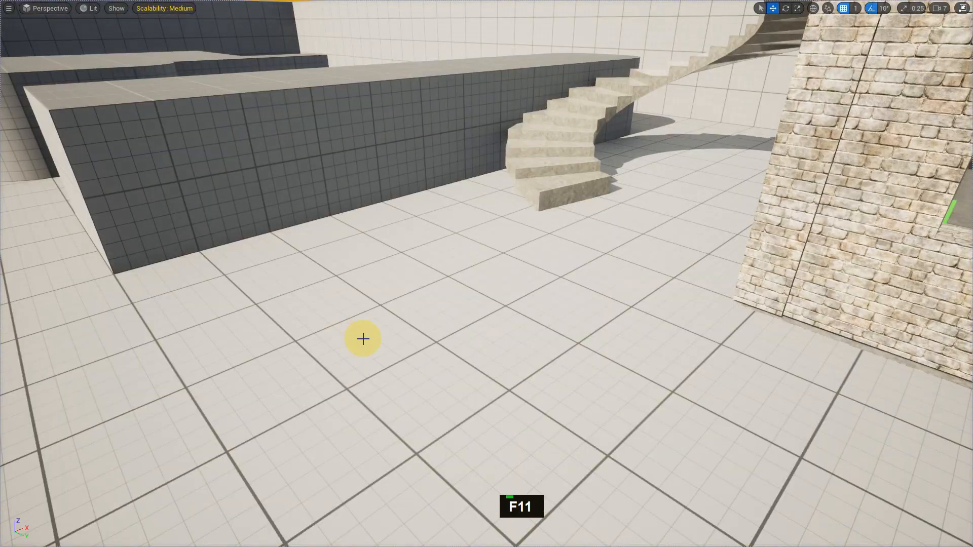
key(F11)
Open the ThirdPersonRun animation, pause it, and add a Play Sound notify at about frame 17
middle_click(363, 339)
key(ctrl+space)
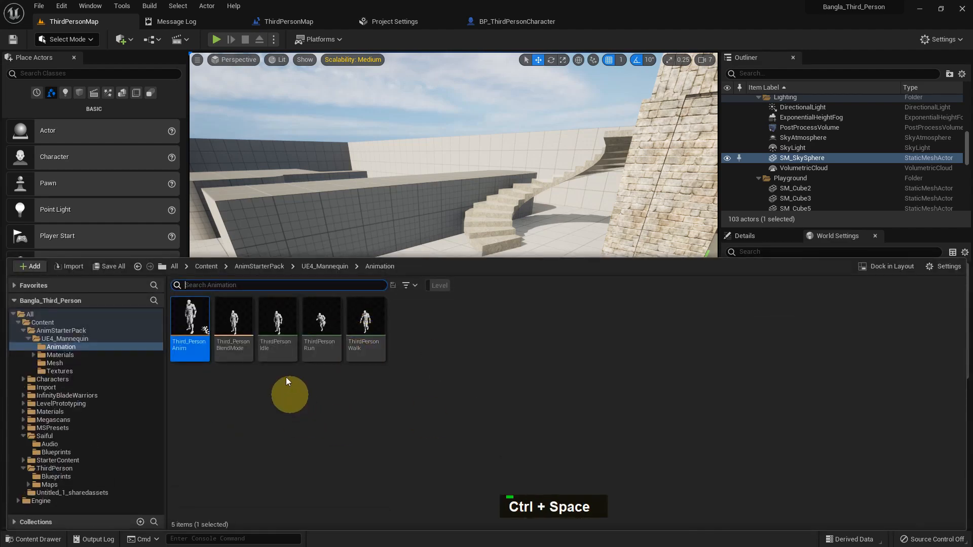
click(319, 345)
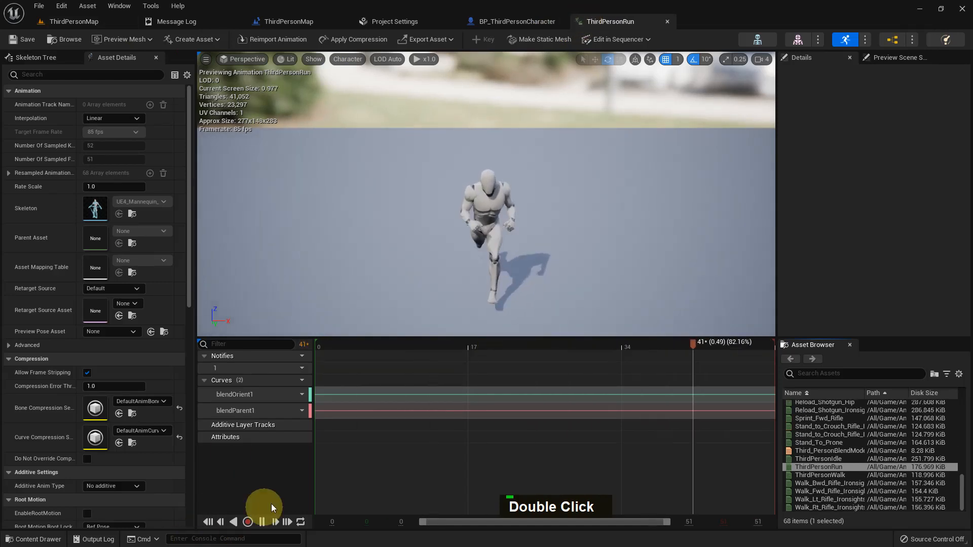
click(262, 522)
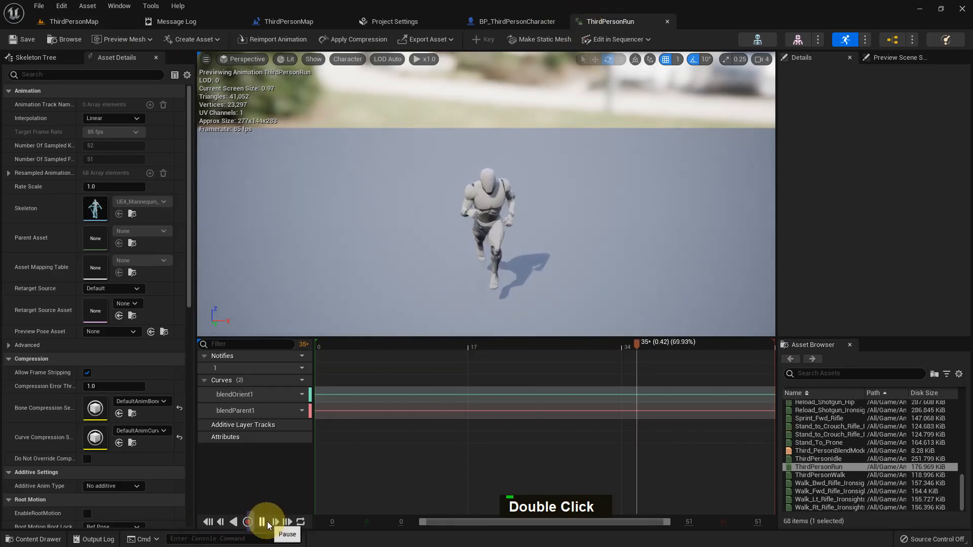
alt+drag(560, 278, 511, 278)
drag(665, 348, 475, 365)
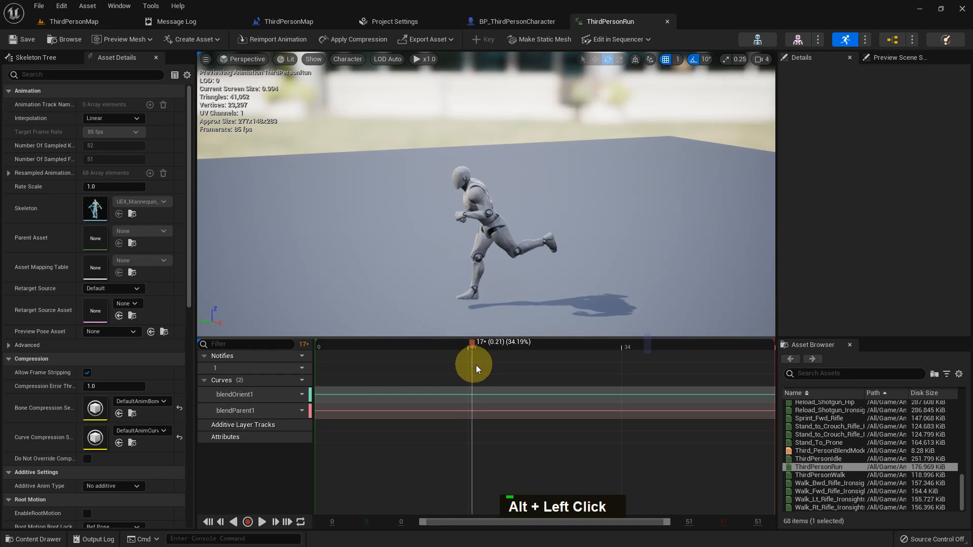
right_click(477, 367)
mouse_move(506, 388)
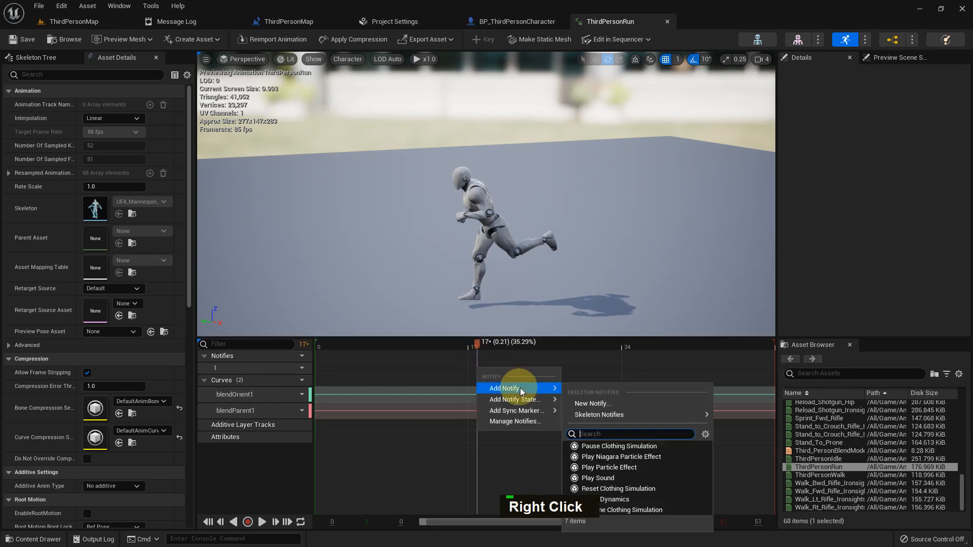
click(594, 486)
Add a second Play Sound notify at about frame 45 of the run animation
drag(476, 337, 551, 348)
drag(485, 354, 725, 363)
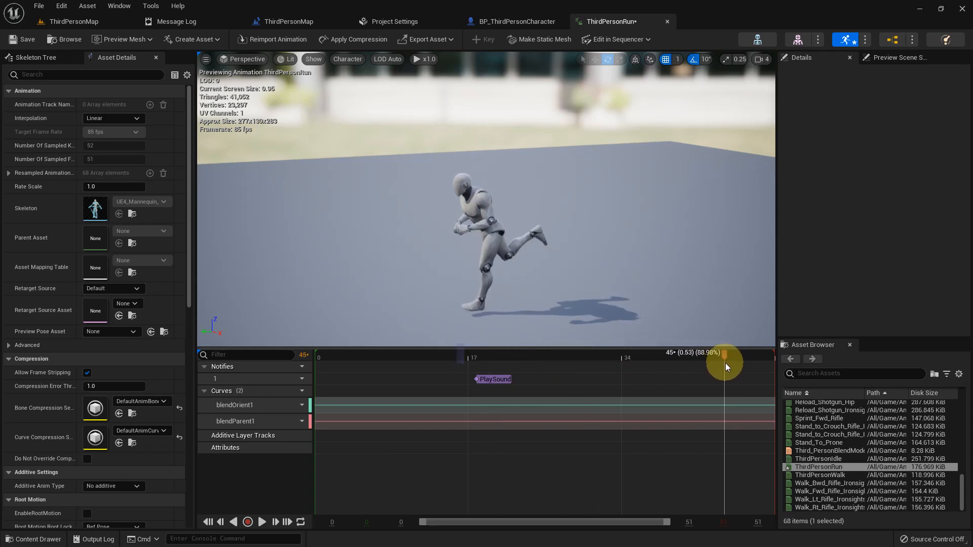
right_click(732, 381)
mouse_move(780, 397)
click(863, 487)
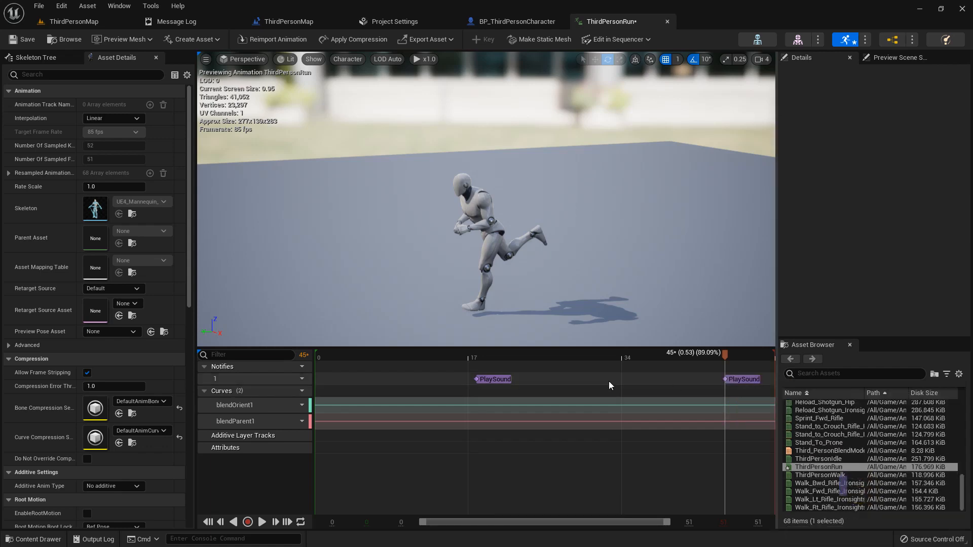
Select Walk_01 in the Audio folder and assign it as the sound of the first Play Sound notify
click(496, 380)
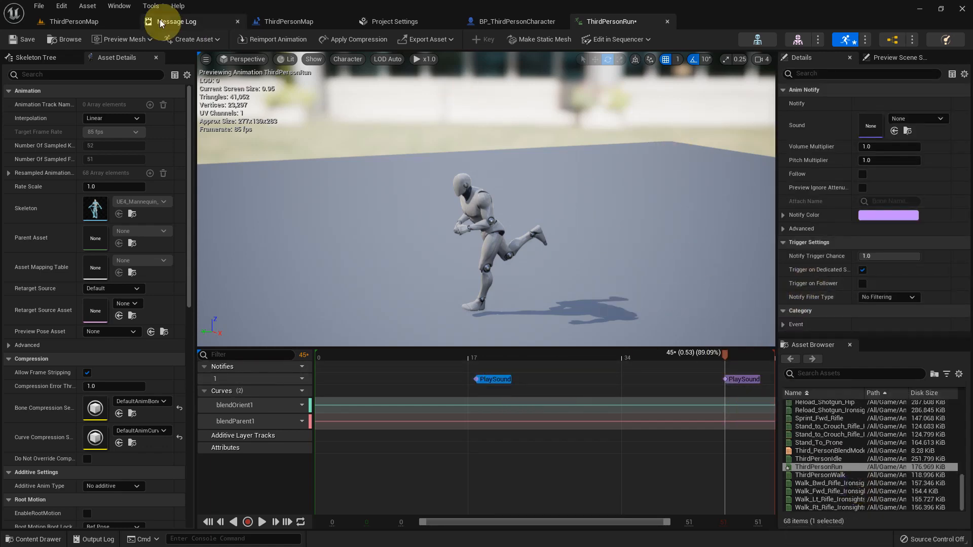
click(81, 23)
middle_click(457, 307)
key(ctrl+space)
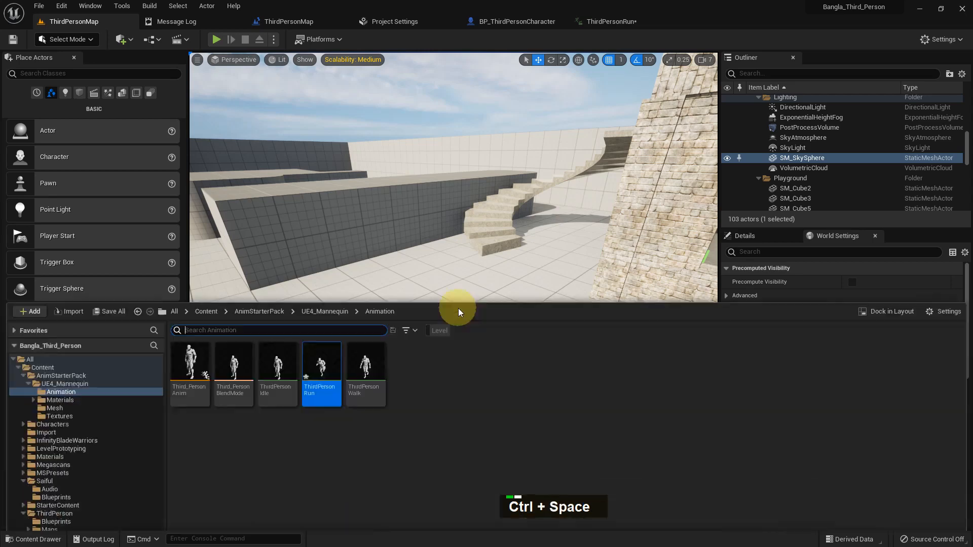
click(49, 444)
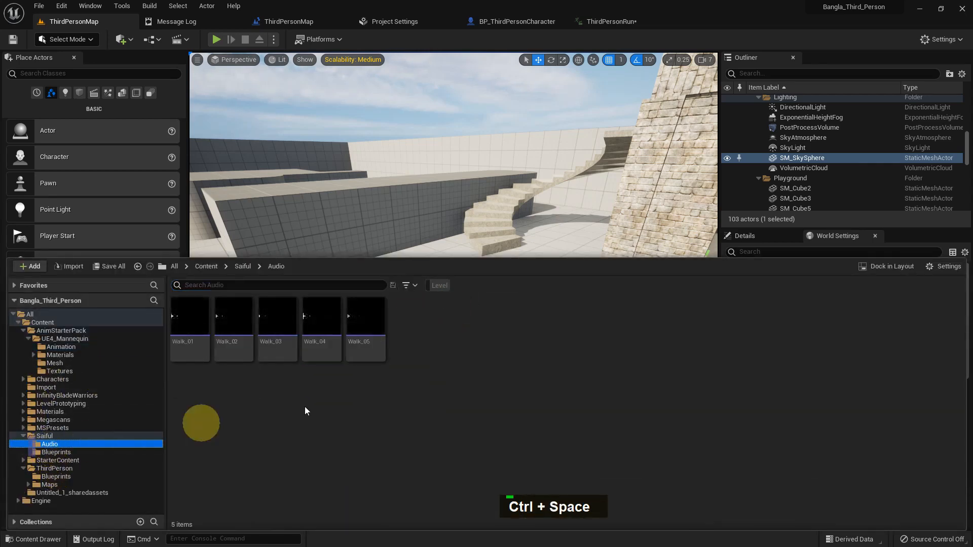
click(197, 357)
click(613, 22)
click(505, 379)
click(895, 133)
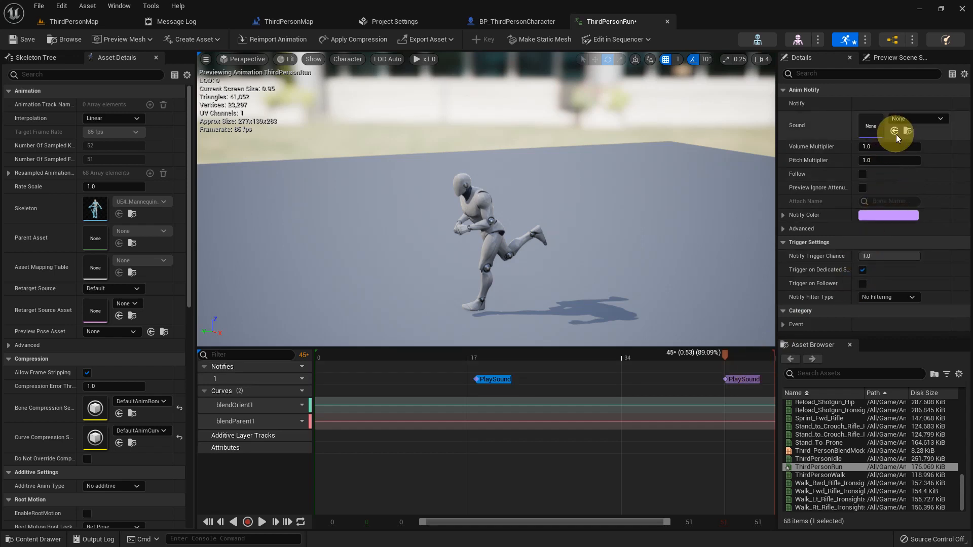
Select the second Play Sound notify and assign the selected Walk_01 sound to it
click(743, 379)
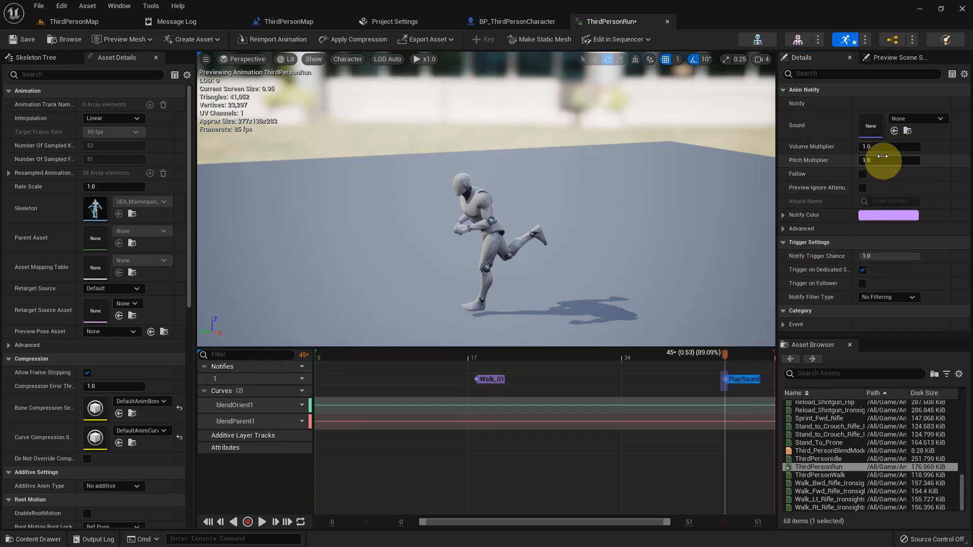
click(894, 131)
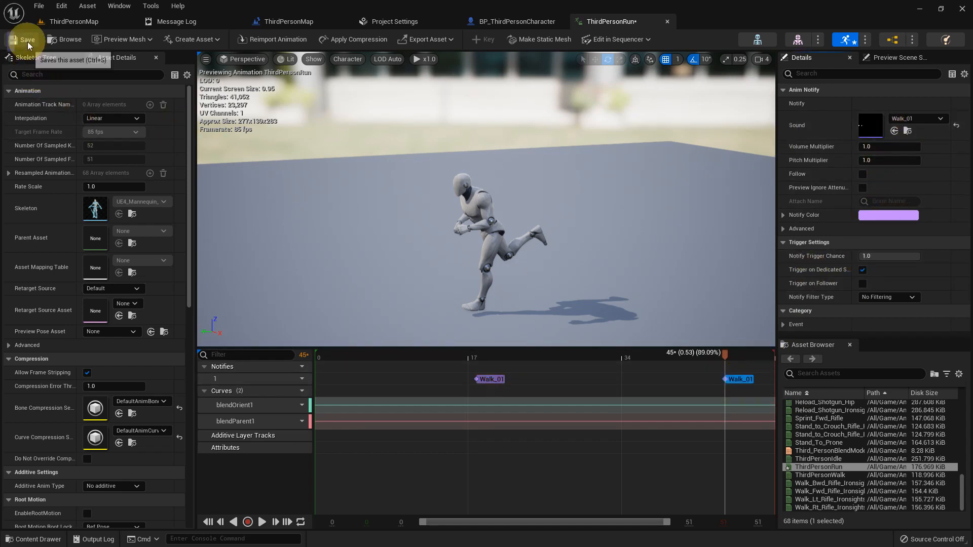
Return to the level, play it, and walk the character forward, sideways and back to hear the footsteps, then exit
click(75, 21)
middle_click(385, 322)
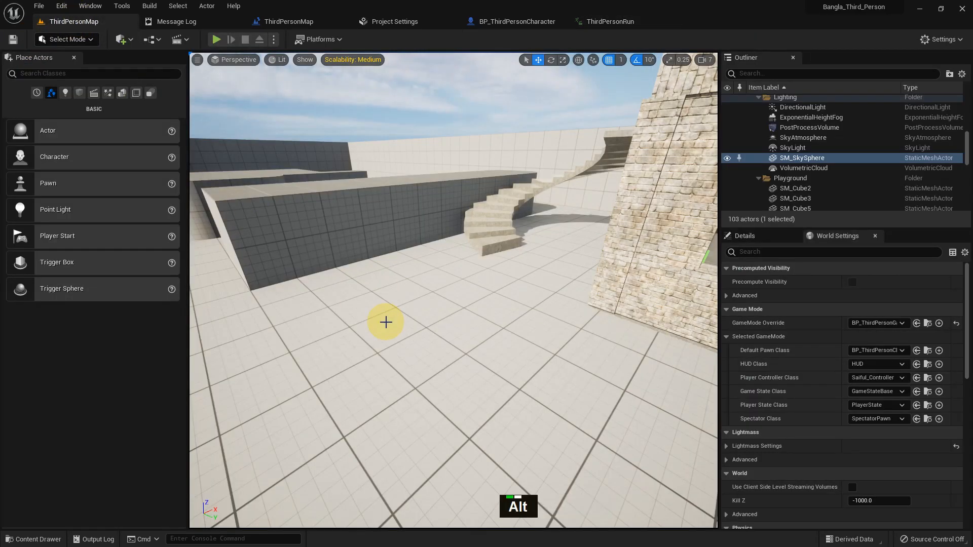
key(w)
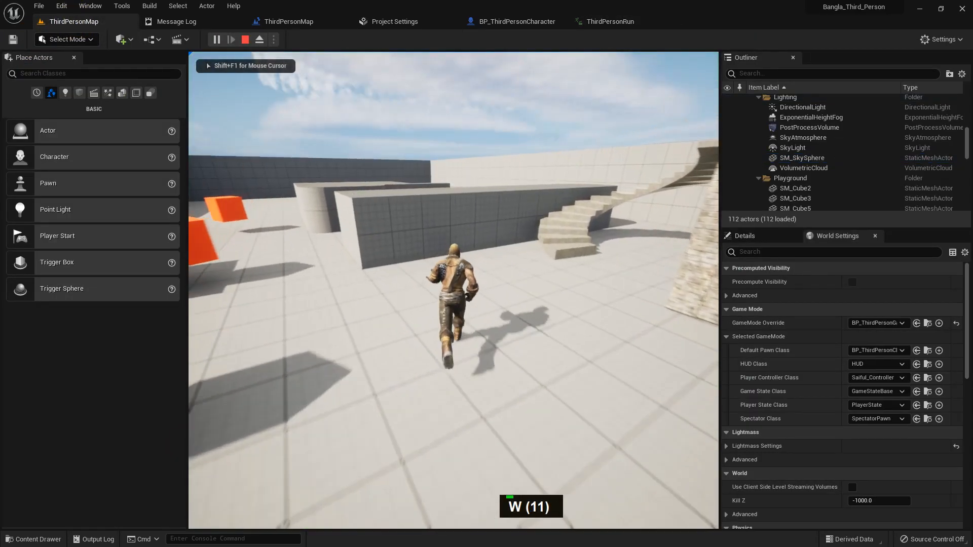
key(d)
key(s)
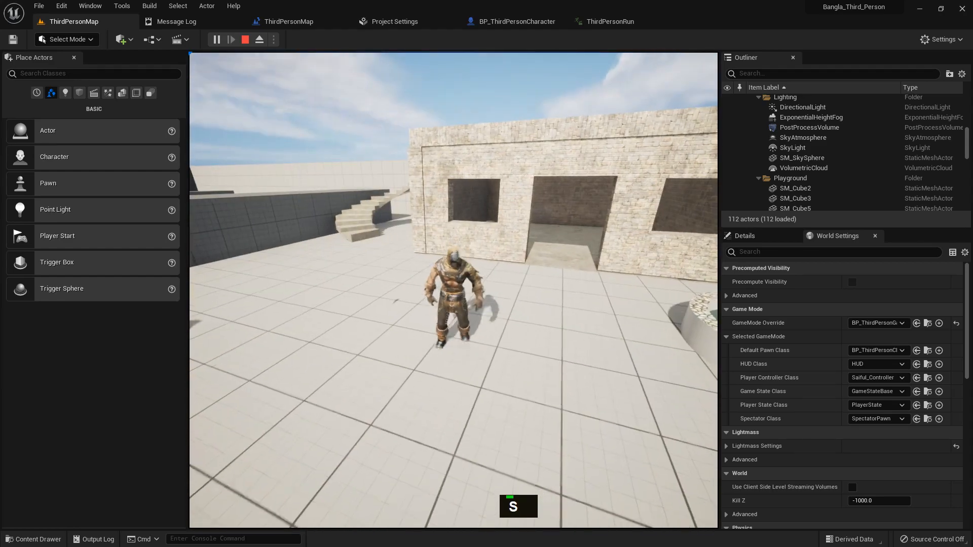
key(a)
key(Escape)
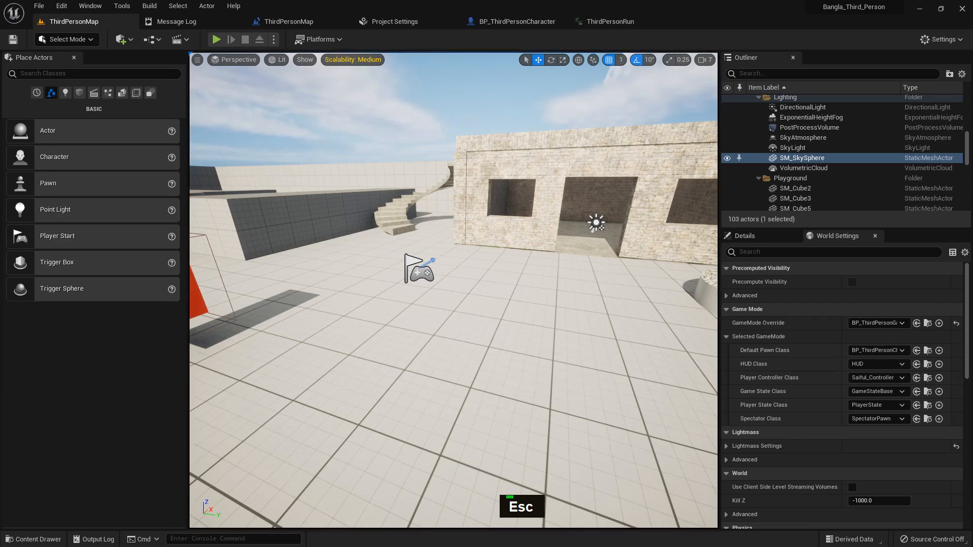
Open the Starter Content Audio folder in the content drawer and preview the Collapse02 sound
middle_click(392, 187)
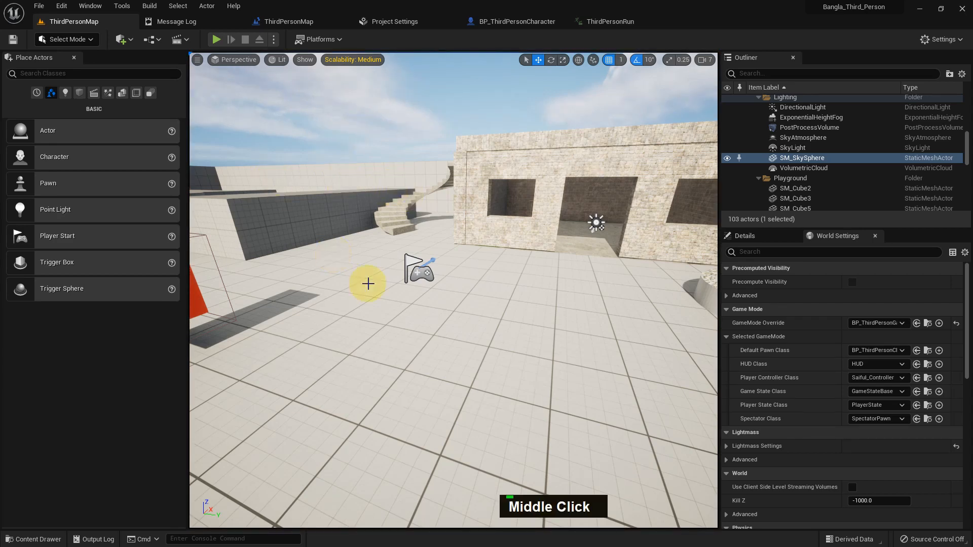
key(ctrl+space)
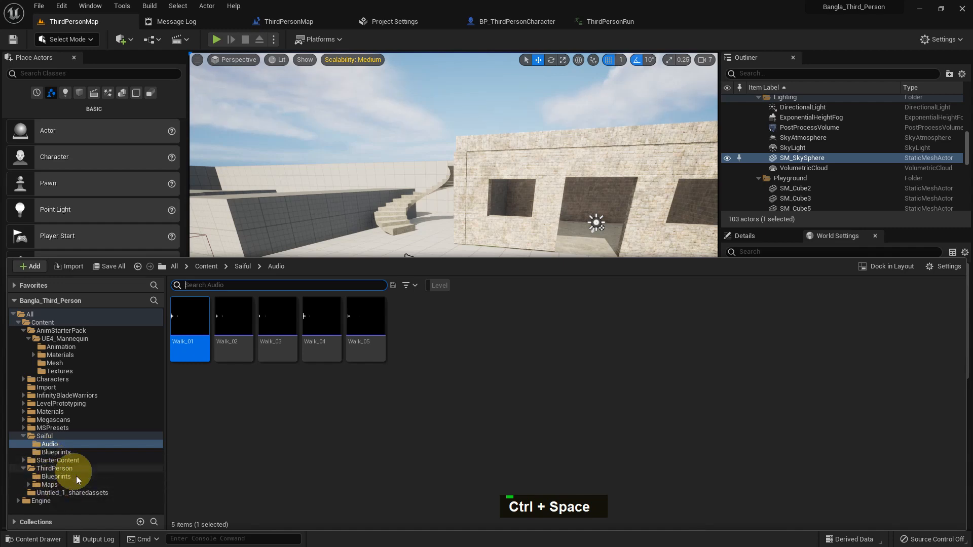
click(56, 460)
double_click(234, 322)
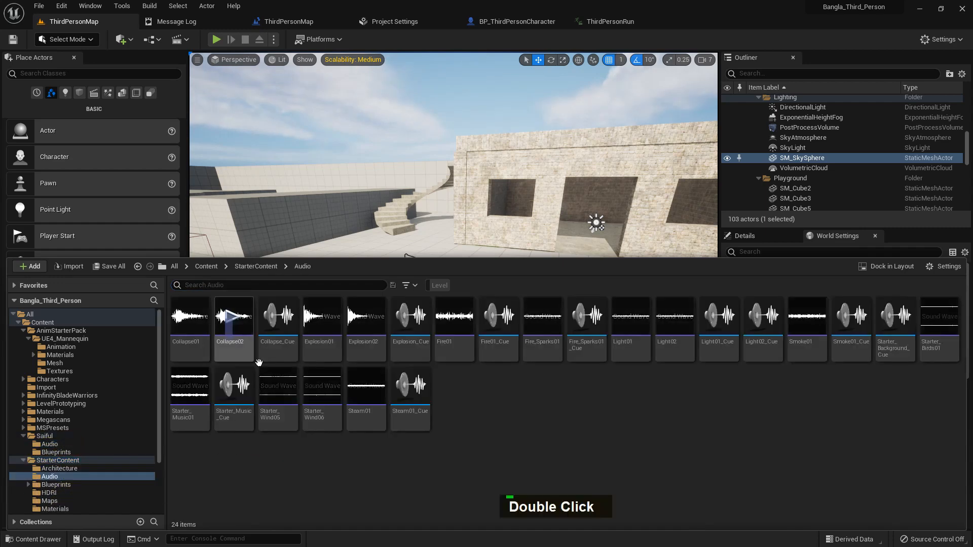
click(228, 321)
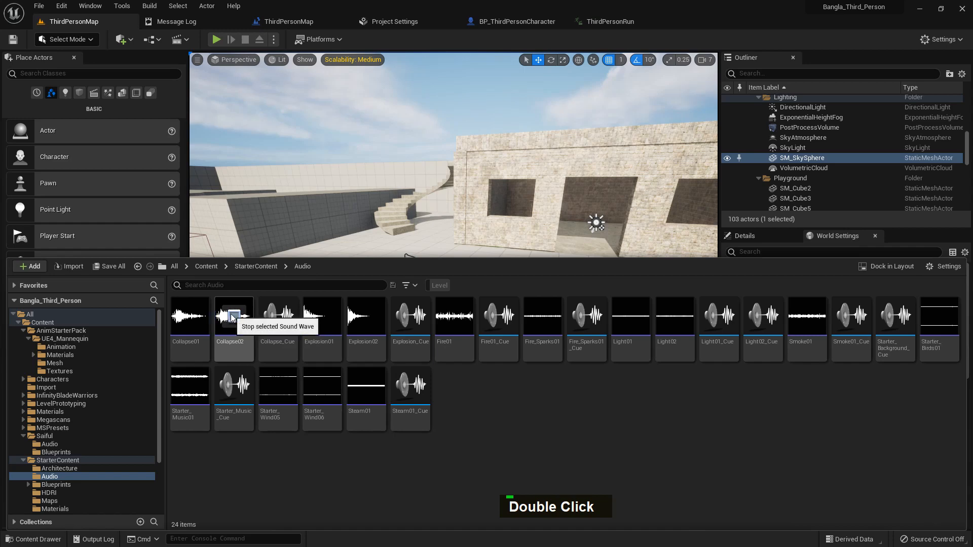
middle_click(313, 175)
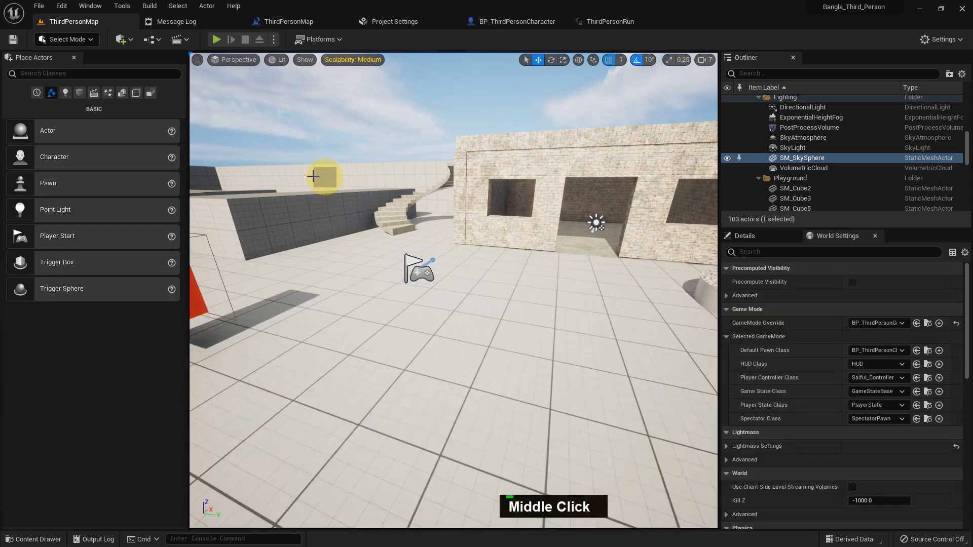
Open the level blueprint and add a keyboard event for the 1 key
click(154, 40)
click(209, 111)
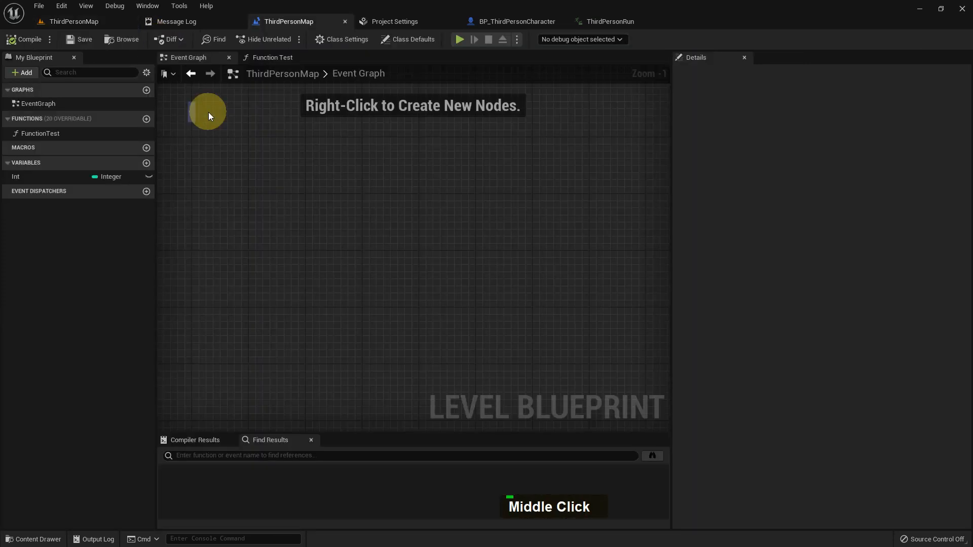
right_click(348, 199)
text(1 key)
key(Down)
key(Up)
key(Down)
key(Return)
scroll(443, 272, up, 2)
scroll(444, 271, up, 1)
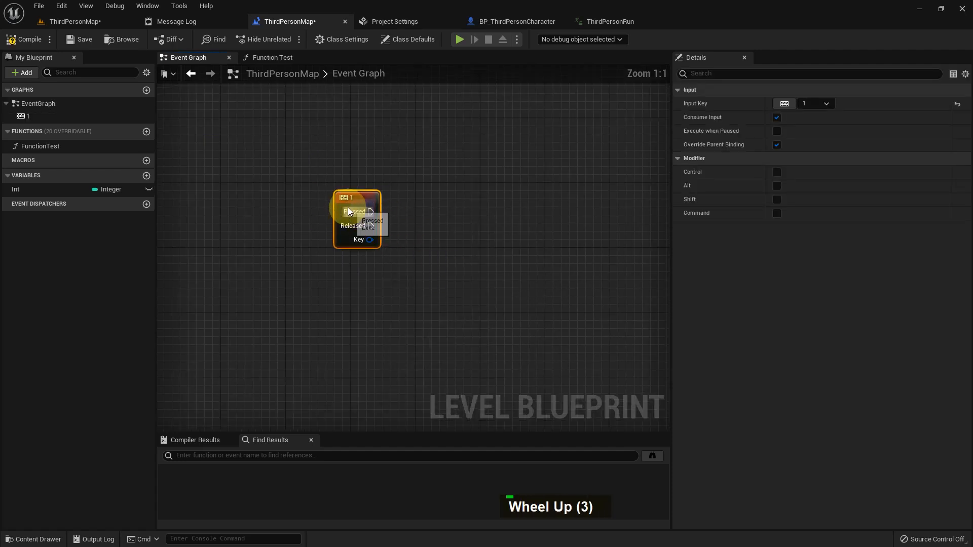
From the 1 key's Pressed pin, add a Play Sound 2D node
drag(358, 199, 457, 203)
text(play sound)
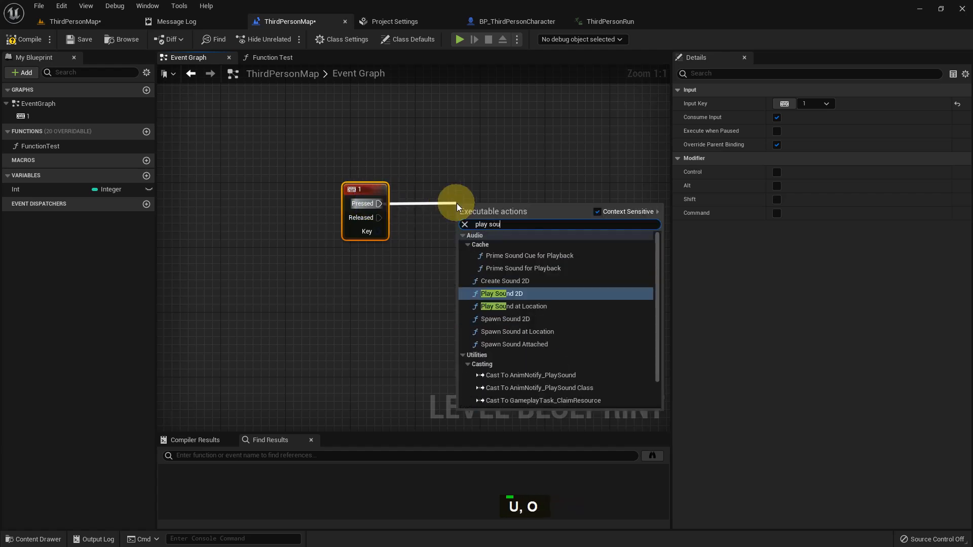
key(Down)
key(Up)
key(Down)
key(Down)
key(Down)
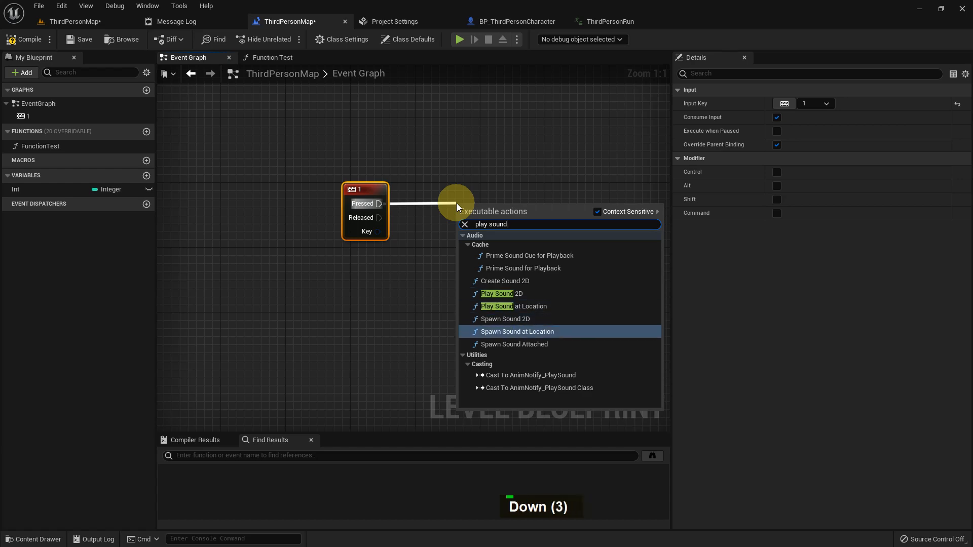
key(Up)
key(Up)
key(Up)
key(Return)
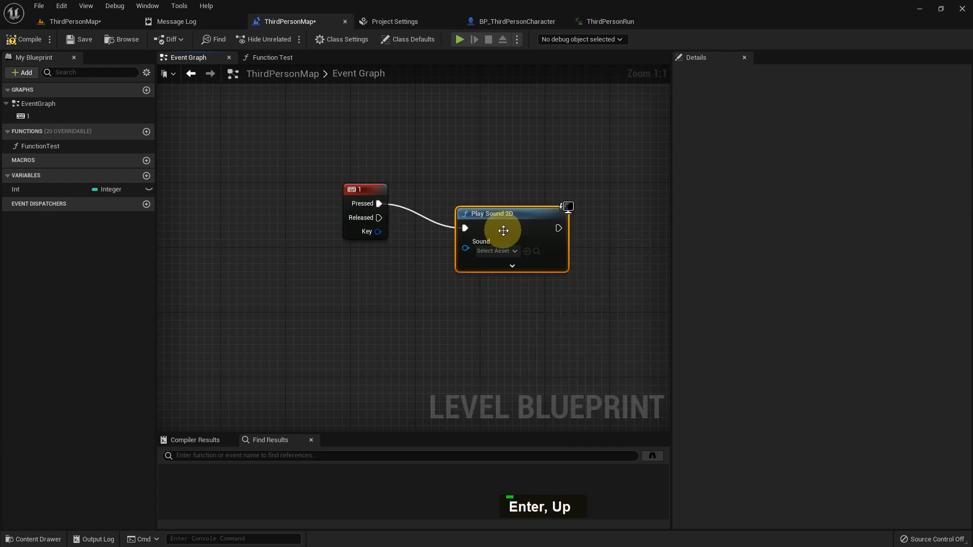
Reposition the Play Sound 2D node and add a Play Sound at Location node below it
drag(501, 223, 505, 200)
alt+click(465, 204)
right_click(467, 271)
text(pl)
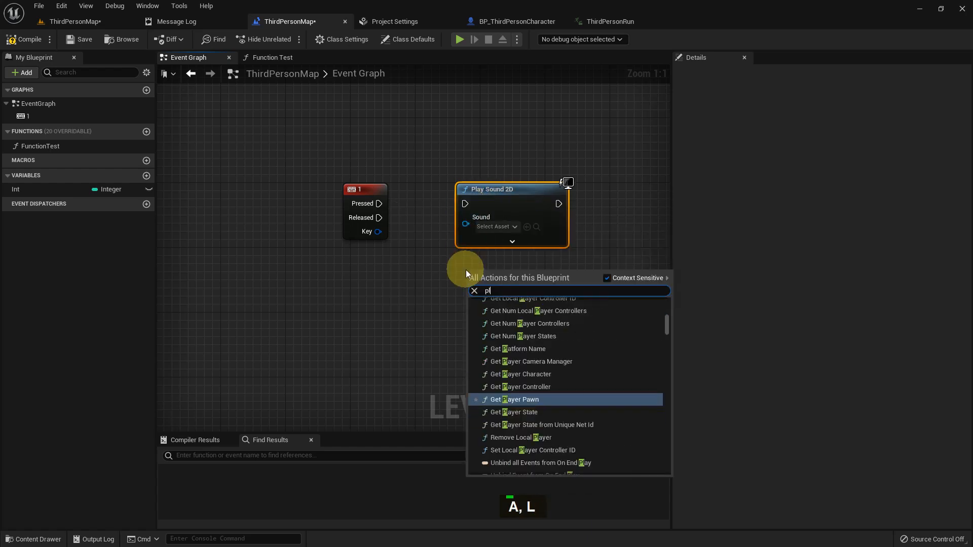
text(ay sound a)
key(Down)
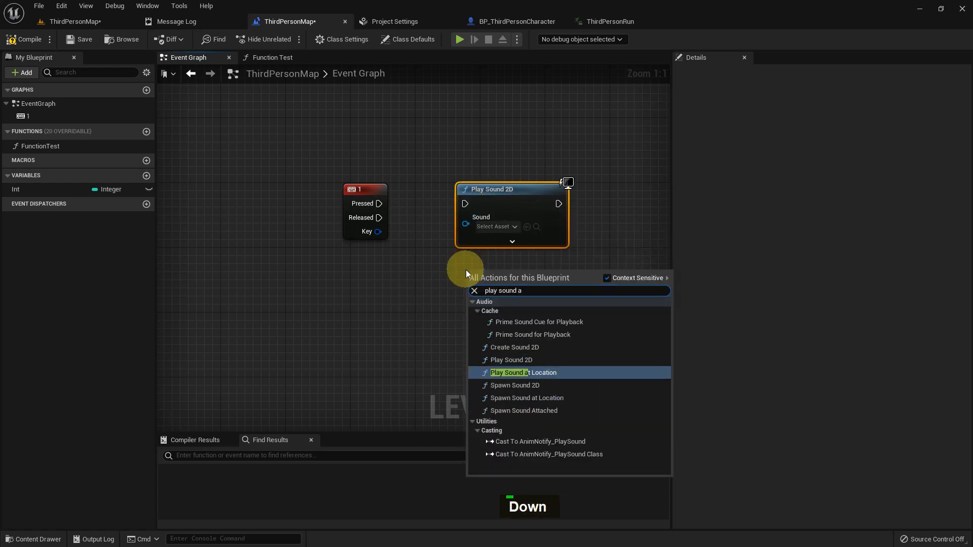
key(Return)
drag(495, 282, 485, 263)
Connect the 1 key's Pressed pin to Play Sound 2D and set its sound to Explosion01
click(384, 202)
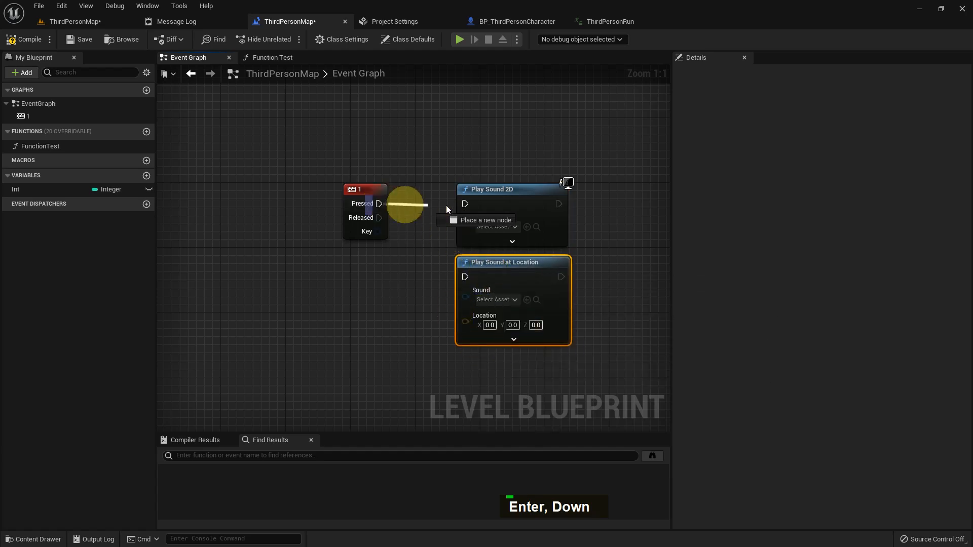
drag(446, 206, 474, 206)
click(485, 226)
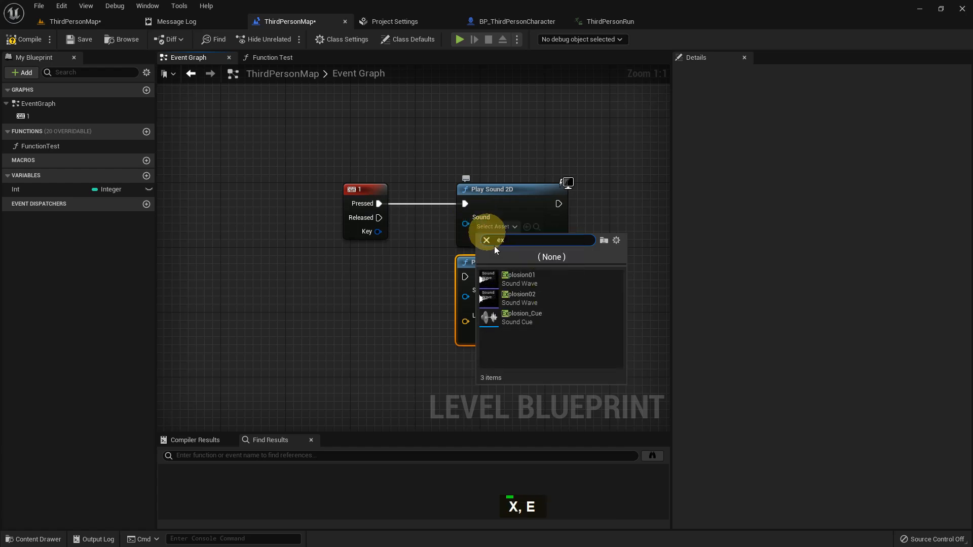
click(519, 276)
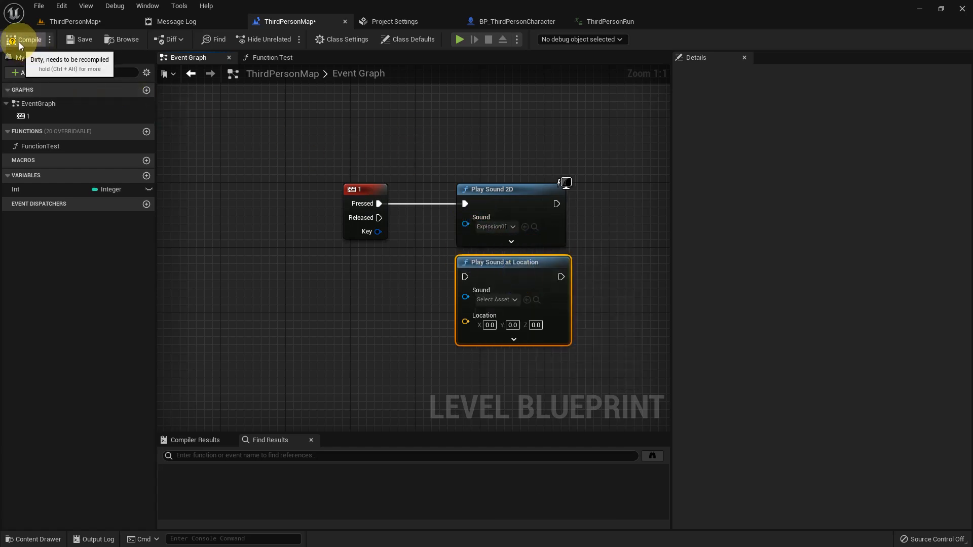
Return to the level, play it fullscreen, and press 1 while walking and running to test the sound, then exit
click(80, 19)
middle_click(408, 351)
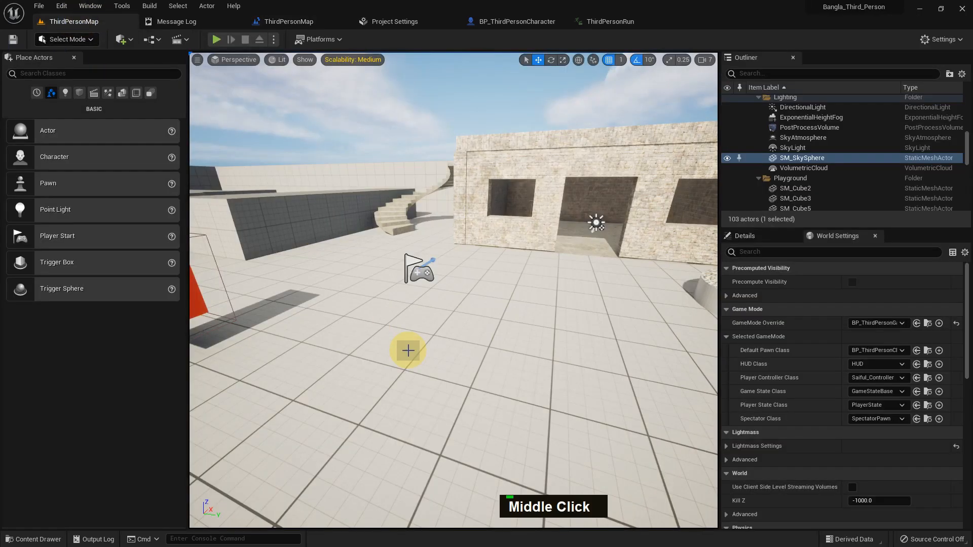
key(F11)
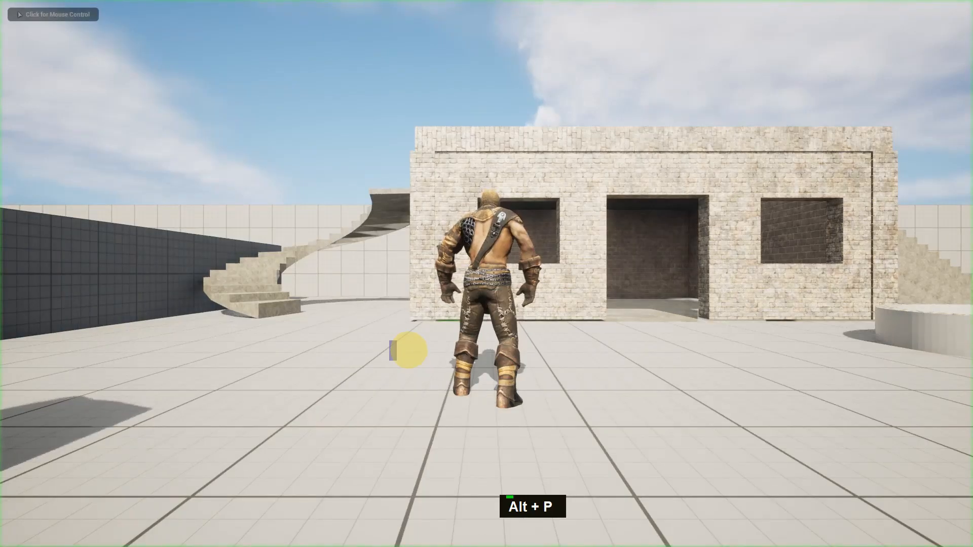
key(w)
key(1)
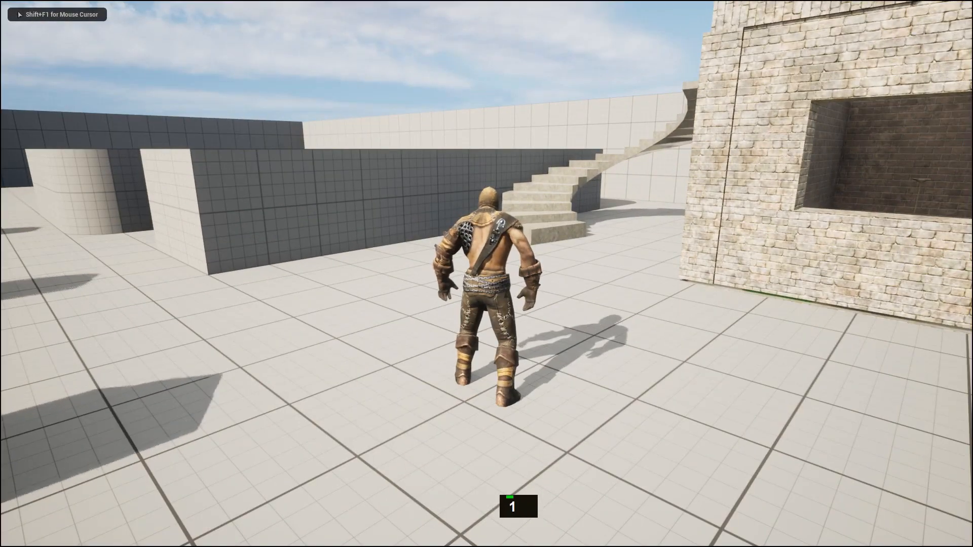
key(w)
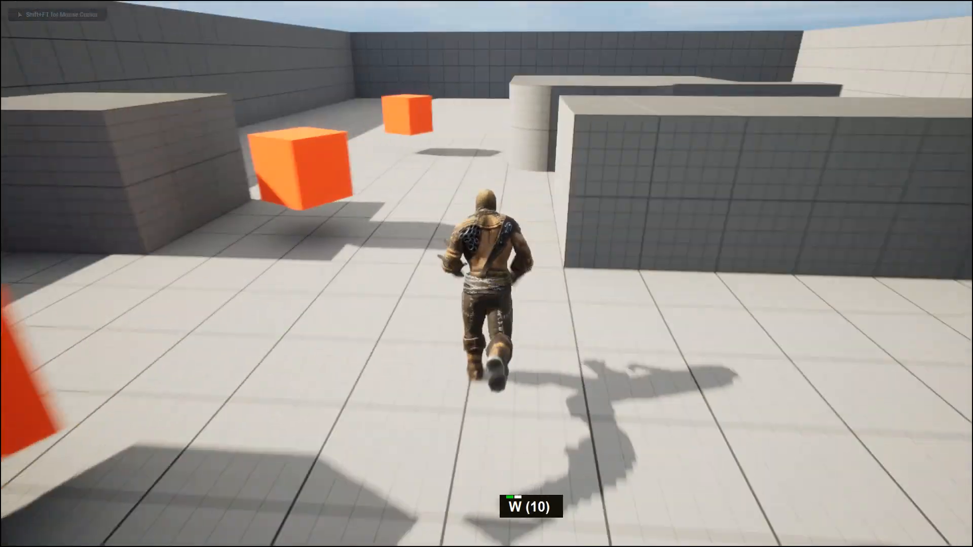
key(shift)
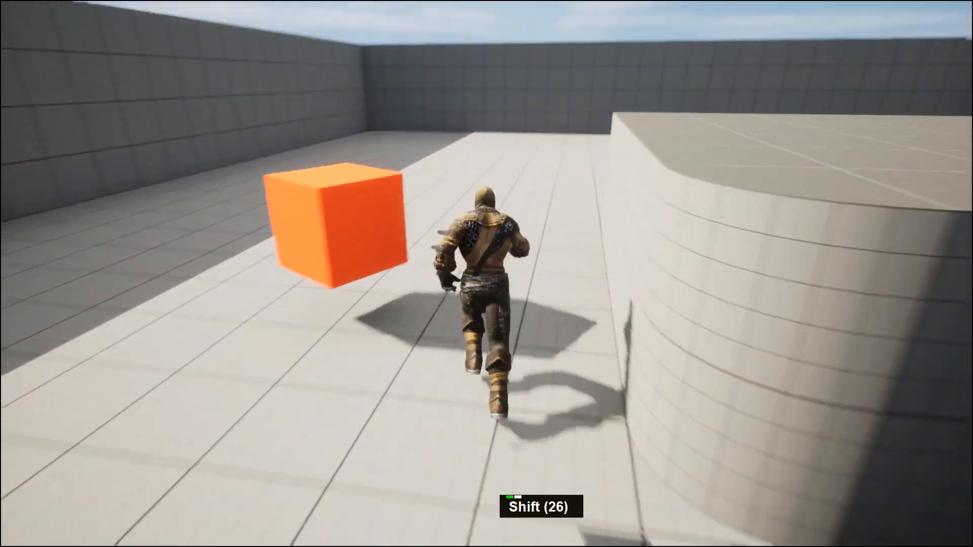
key(shift+a)
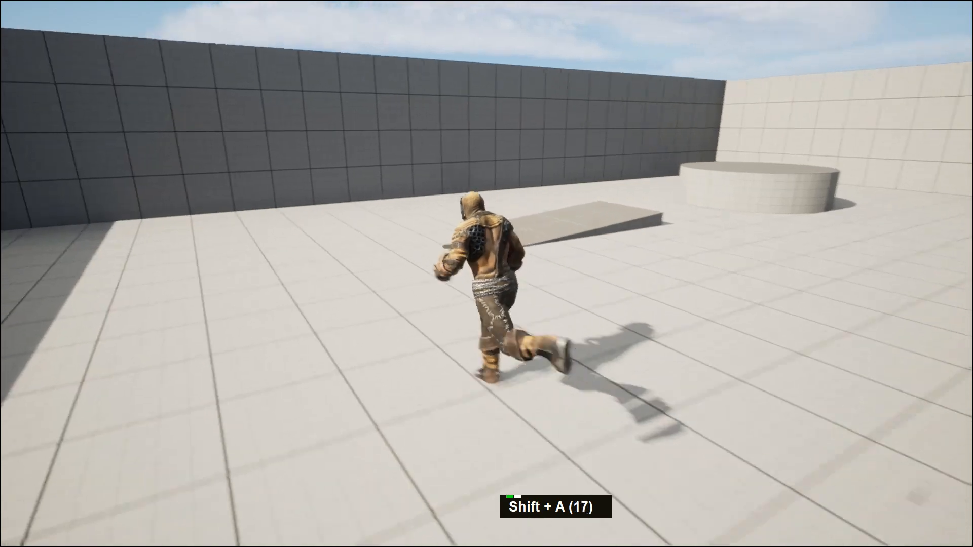
key(1)
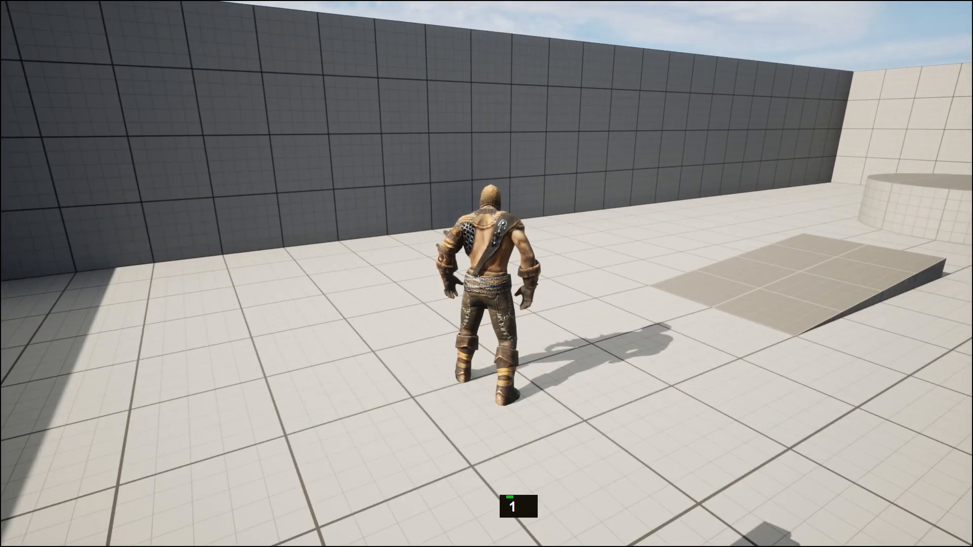
key(w)
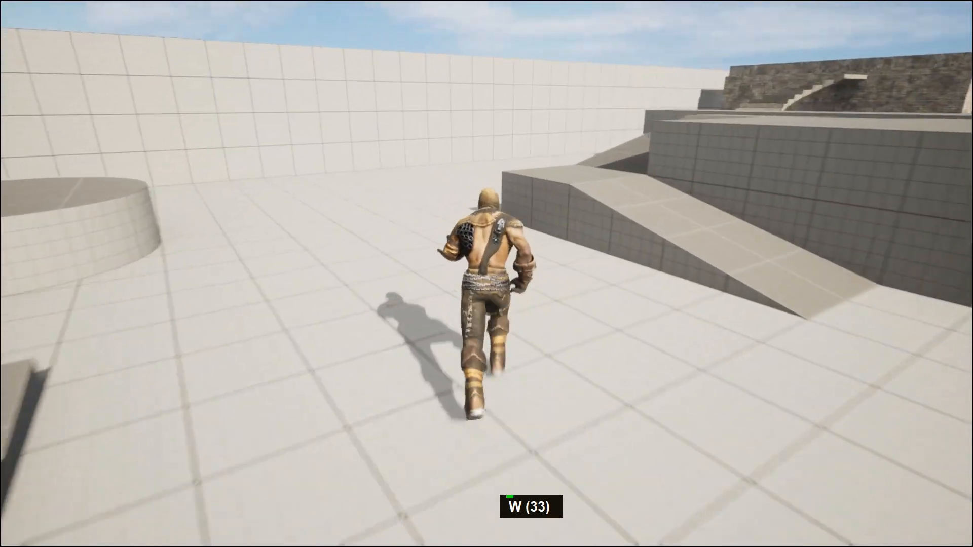
key(a)
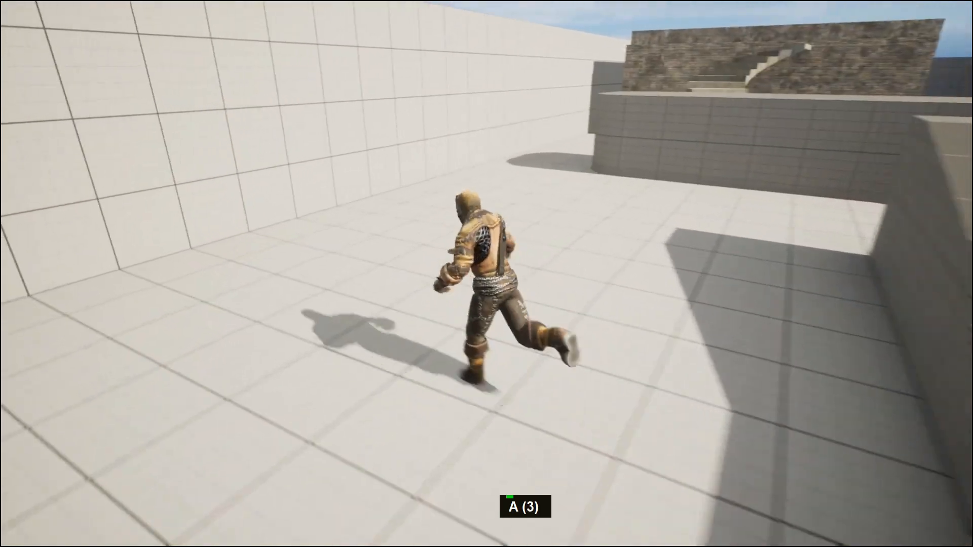
key(1)
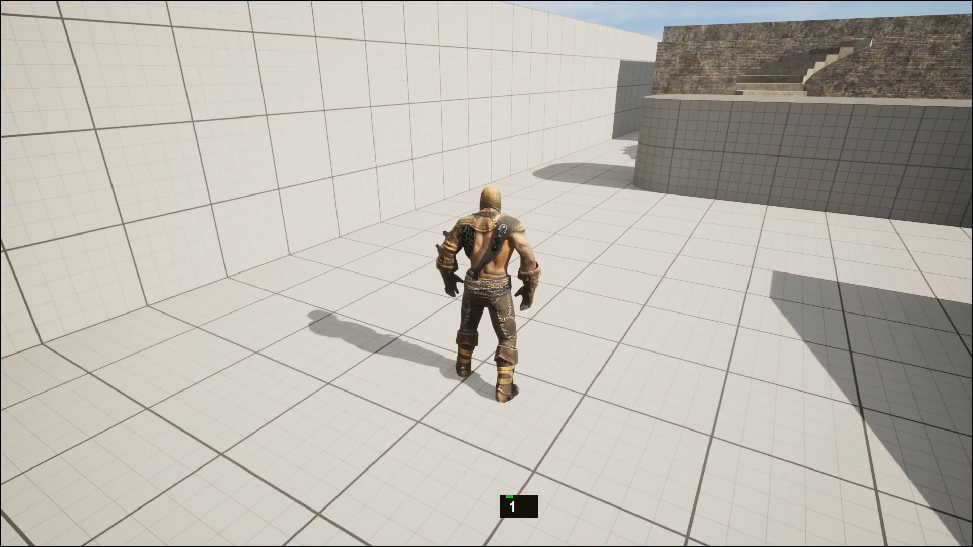
key(Escape)
middle_drag(778, 271, 749, 289)
alt+drag(749, 289, 707, 300)
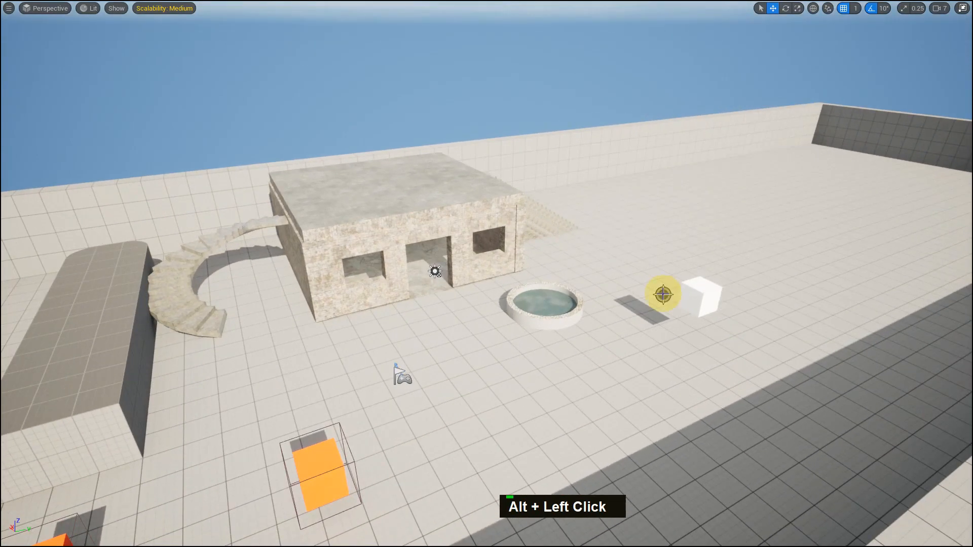
scroll(730, 317, down, 6)
middle_drag(724, 314, 730, 302)
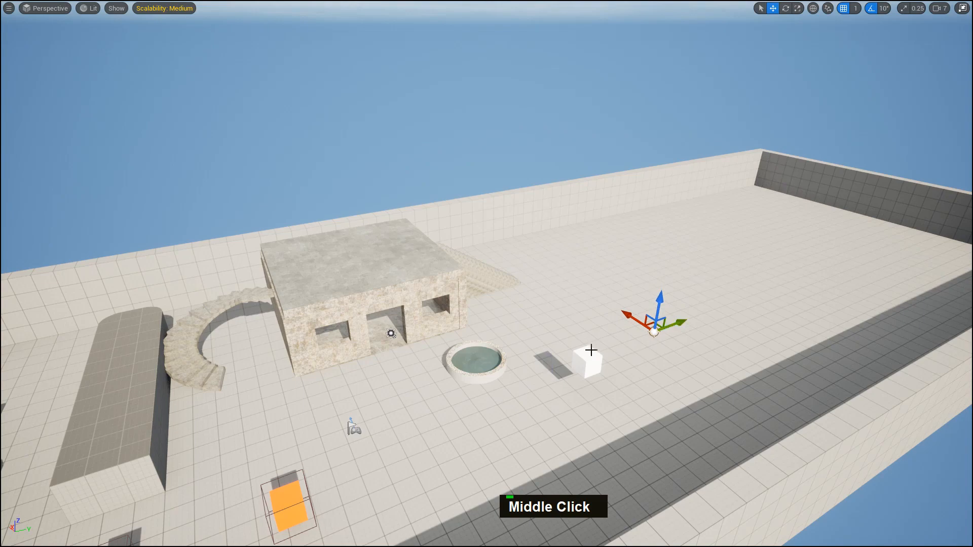
alt+drag(591, 350, 567, 355)
key(F11)
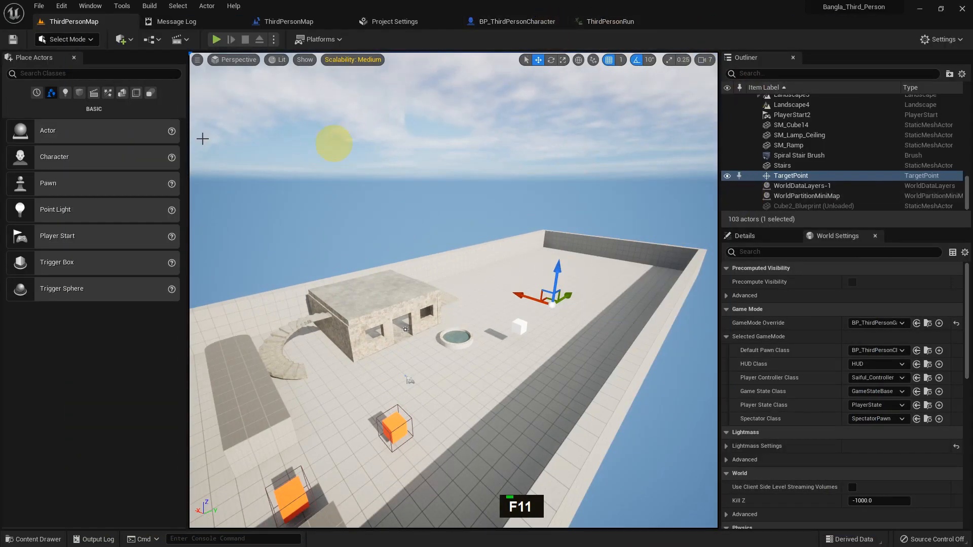
Search the placeable actor classes for Target Point
click(59, 73)
text(t)
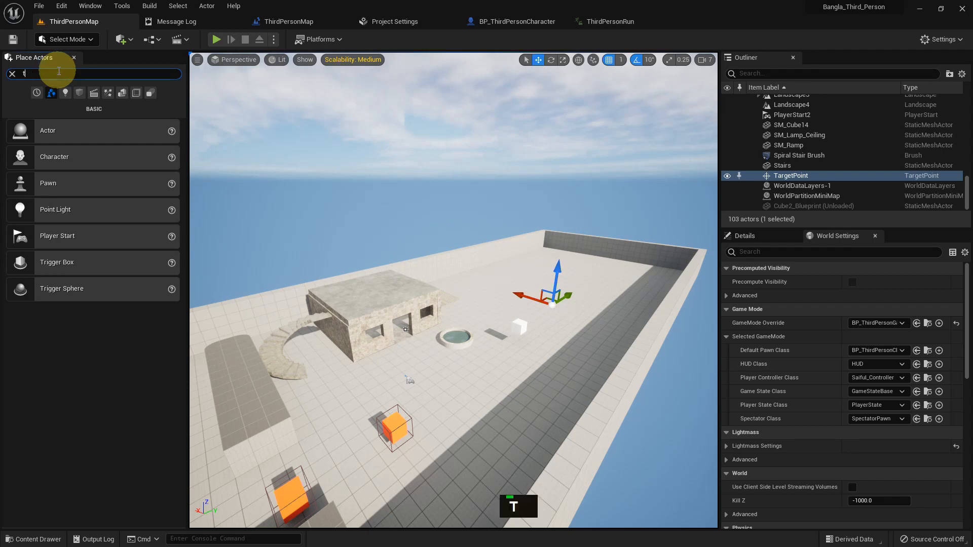
text(arge)
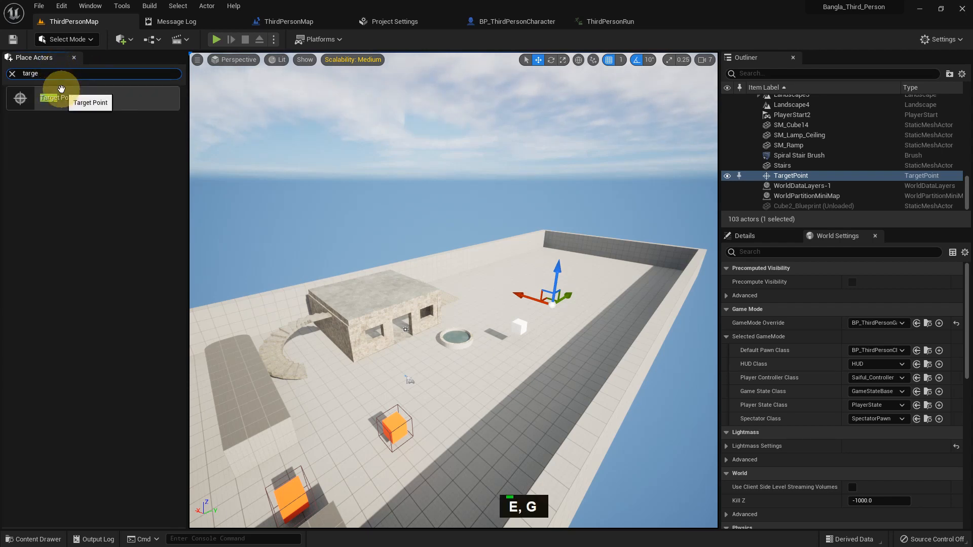
drag(42, 73, 7, 76)
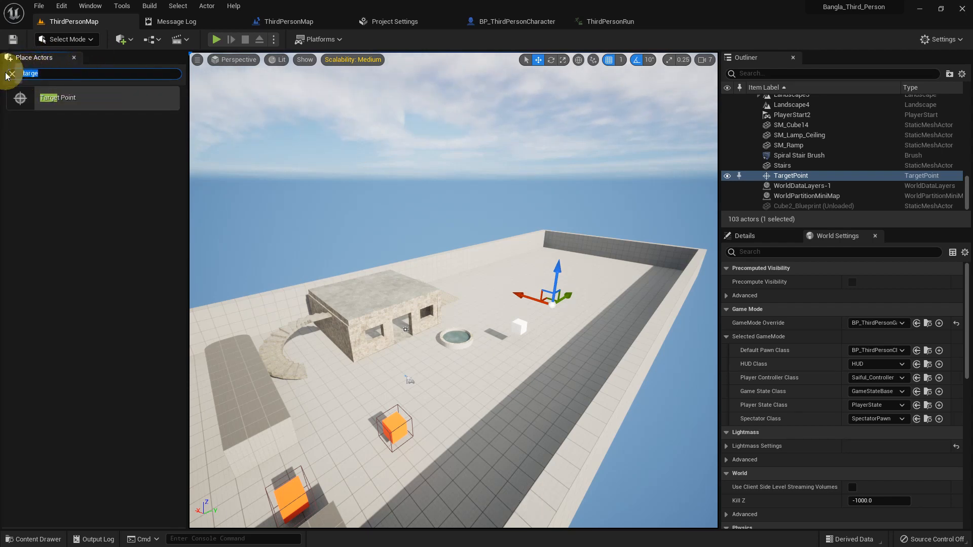
key(BackSpace)
In the level blueprint, create a reference to the selected TargetPoint and place it left of the sound nodes
click(287, 22)
right_drag(373, 217, 326, 246)
right_click(321, 247)
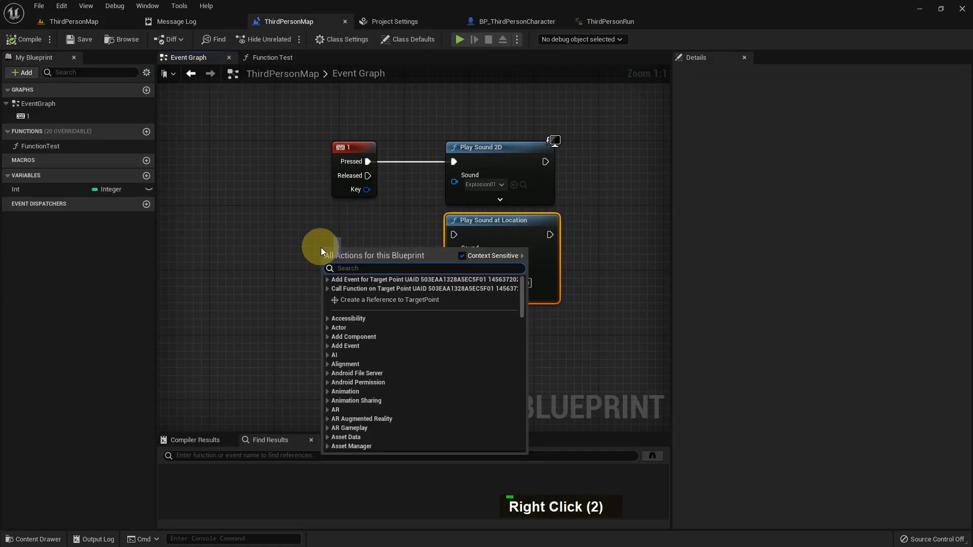
click(362, 299)
drag(349, 258, 252, 263)
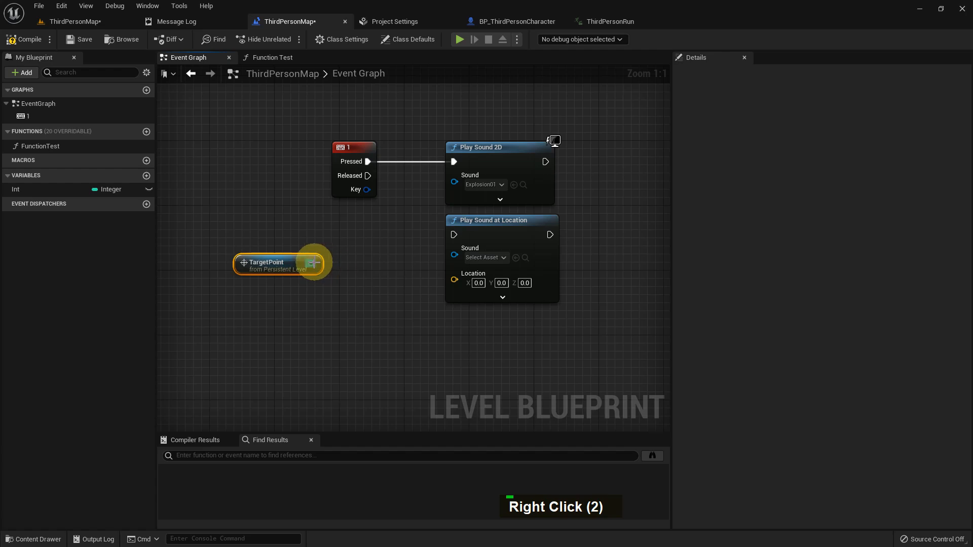
From the TargetPoint reference, add a Get Actor Location node and connect it to Play Sound at Location's Location
drag(314, 263, 384, 313)
text(g)
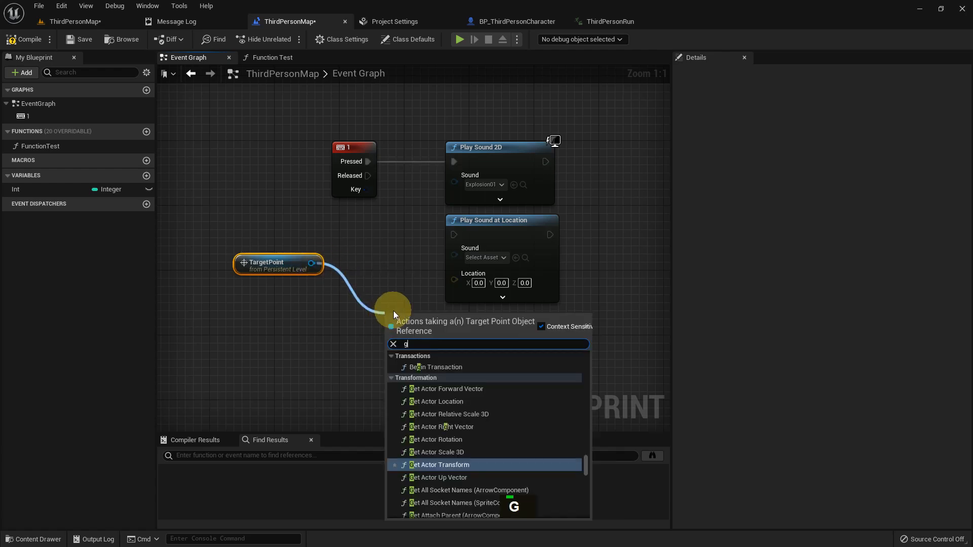
text(et actor loca)
key(Return)
drag(409, 320, 465, 275)
Connect the 1 key's Pressed pin to Play Sound at Location, set its sound to Explosion01, and save
drag(368, 163, 455, 232)
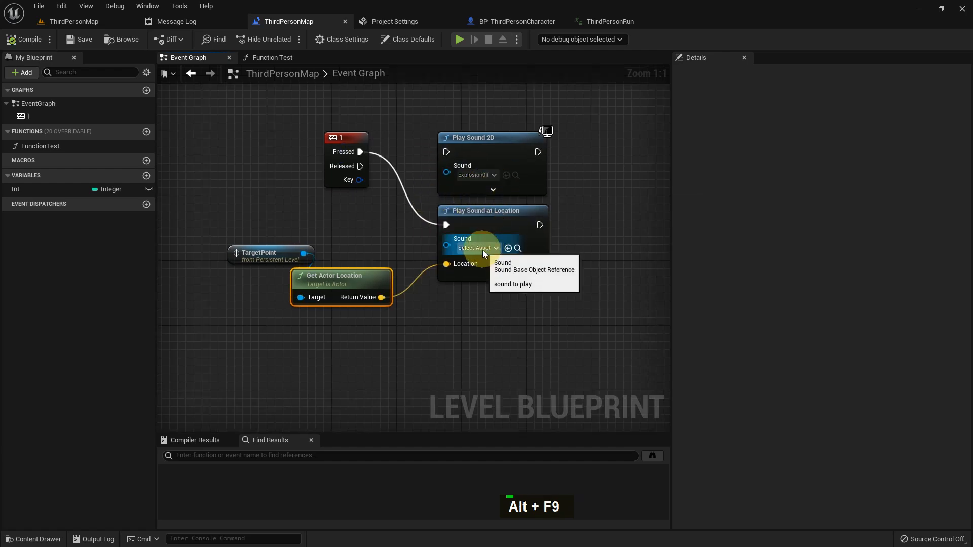
click(477, 248)
text(exp)
key(Down)
key(Return)
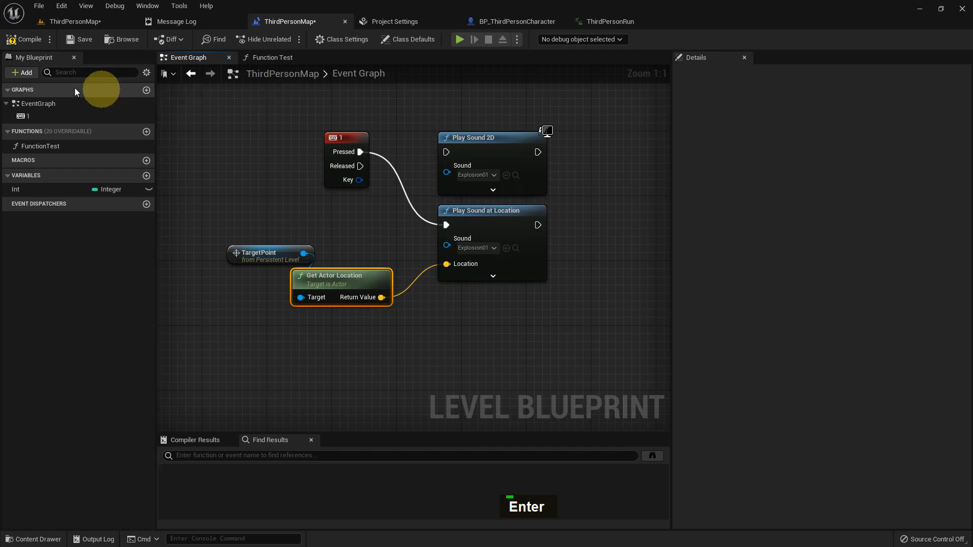
click(74, 40)
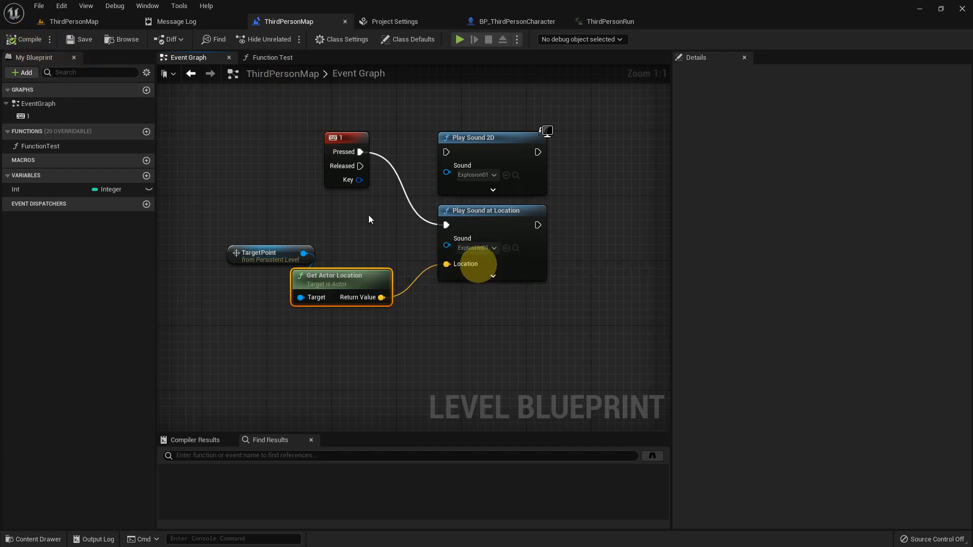
Play the level, move the character around pressing 1 to test the location-based sound, then exit play
click(70, 26)
middle_click(309, 277)
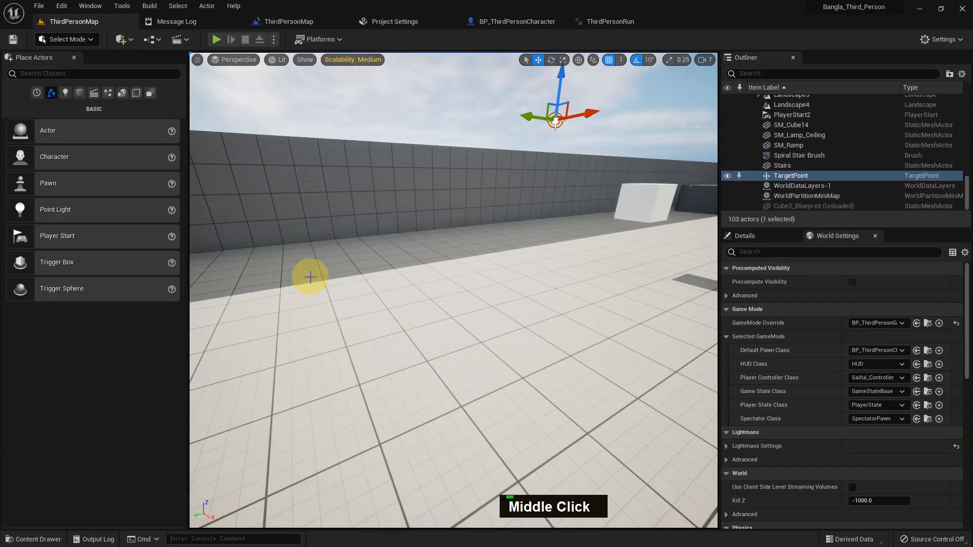
key(alt+p)
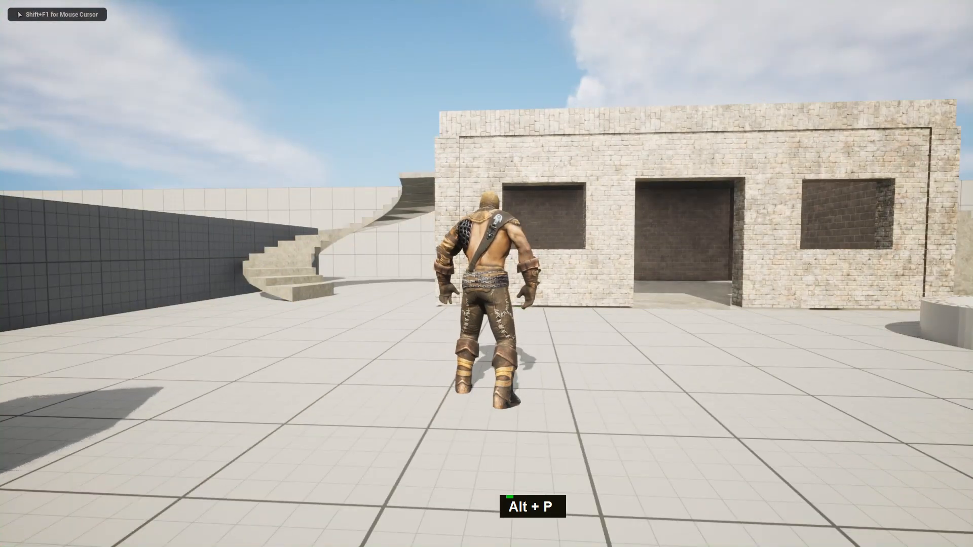
key(1)
key(s)
key(a)
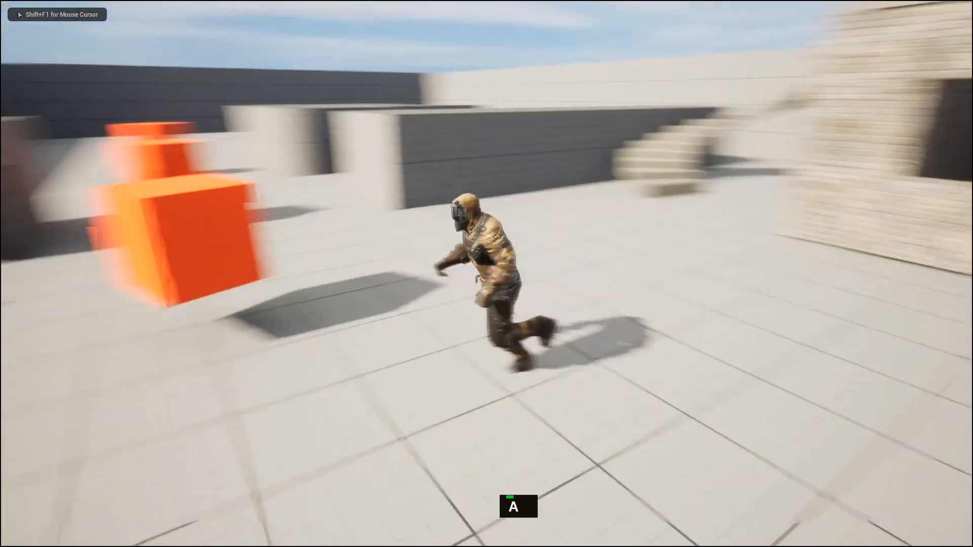
key(w)
key(a)
key(w)
key(a)
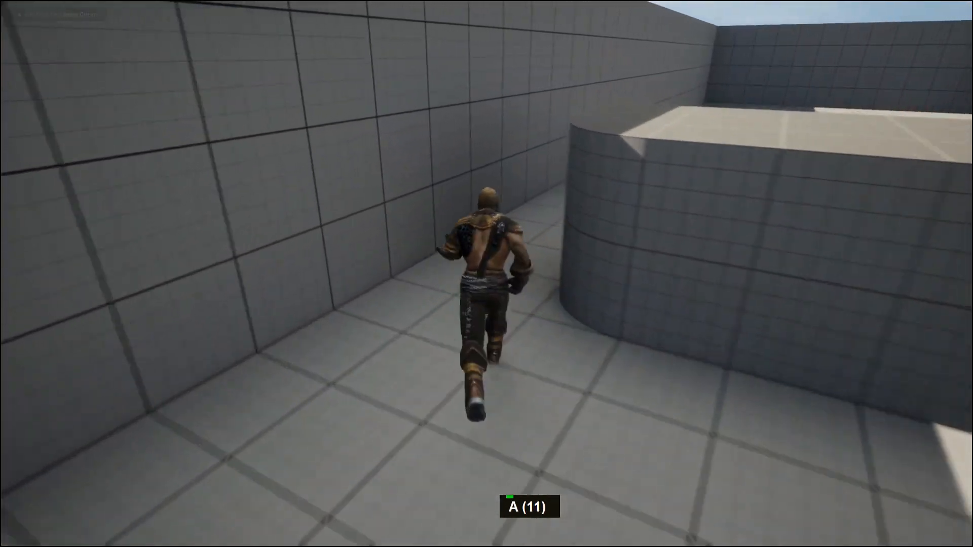
key(a)
key(a)
key(a)
key(s)
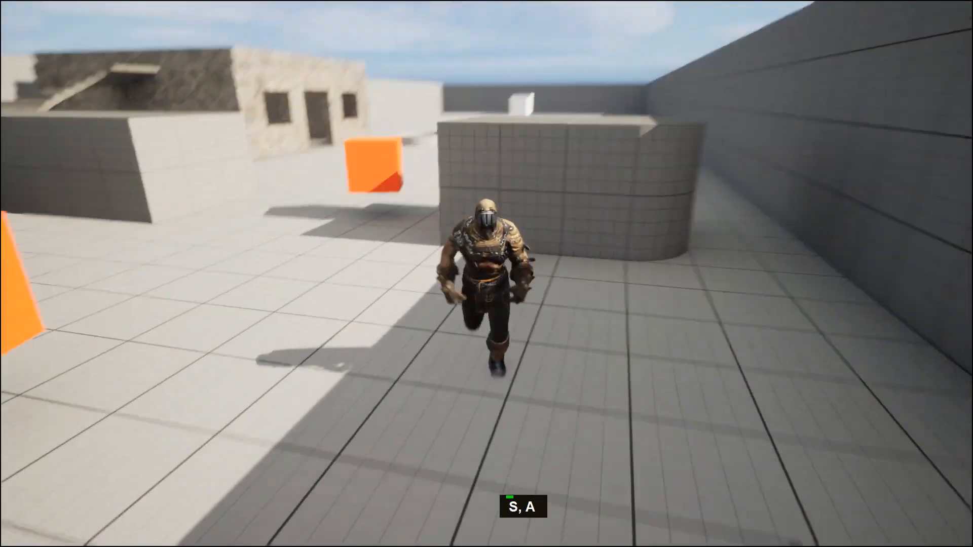
key(s)
key(1)
key(s)
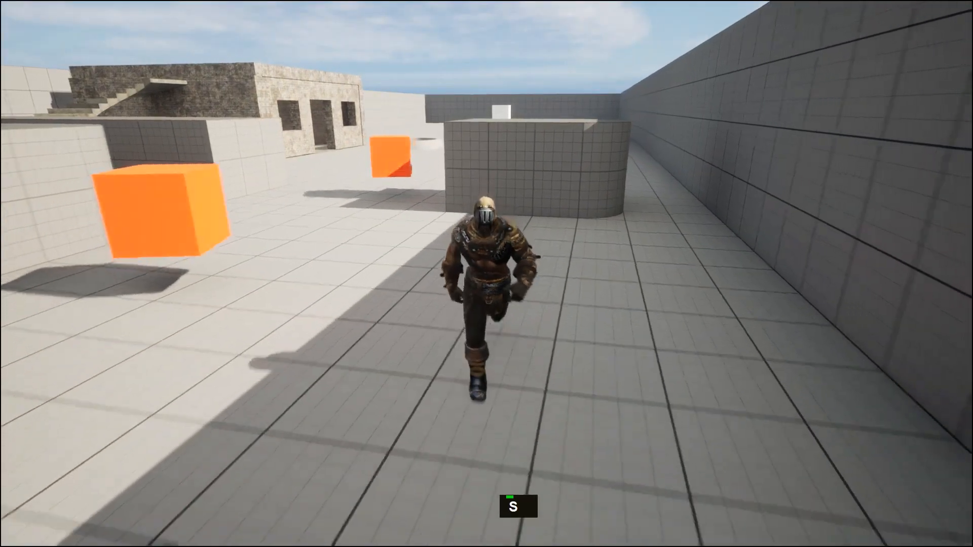
key(s)
key(a)
key(w)
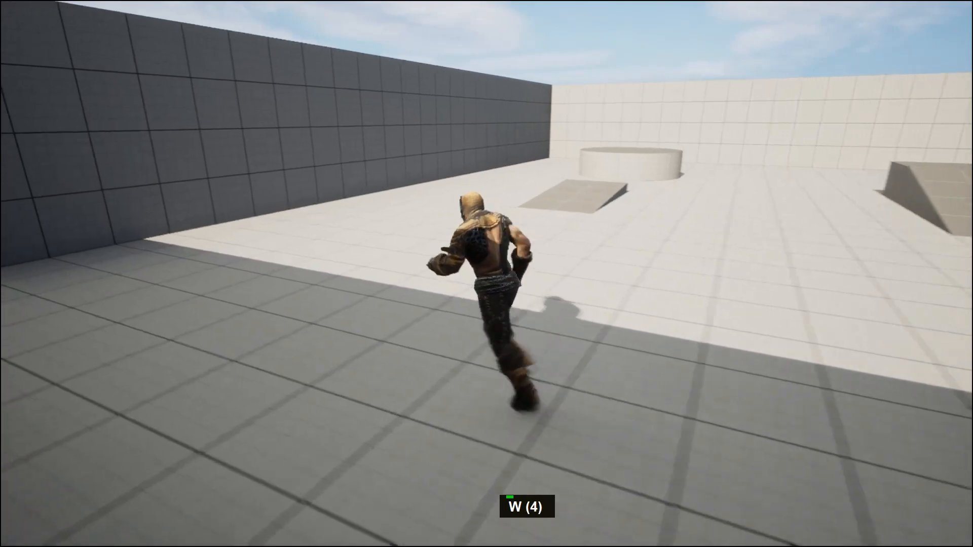
key(w)
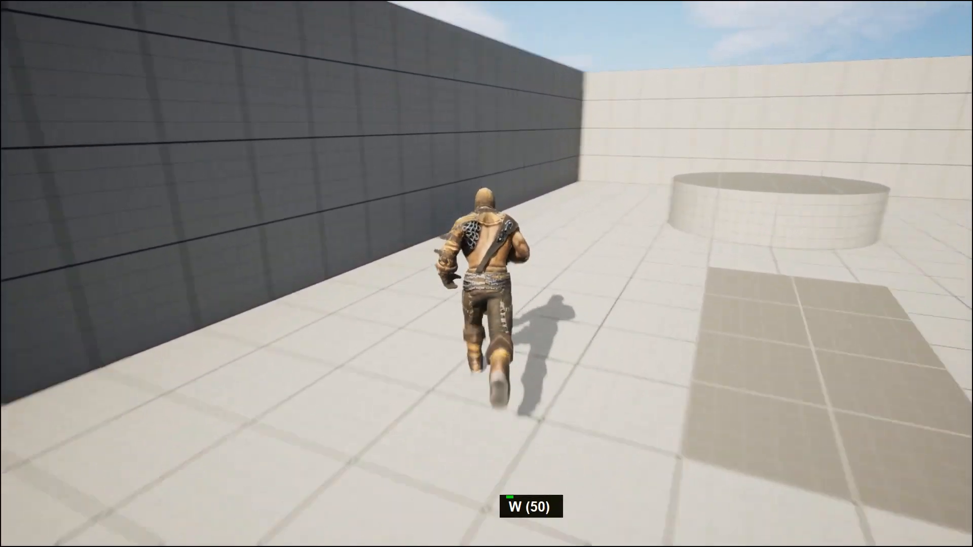
key(w)
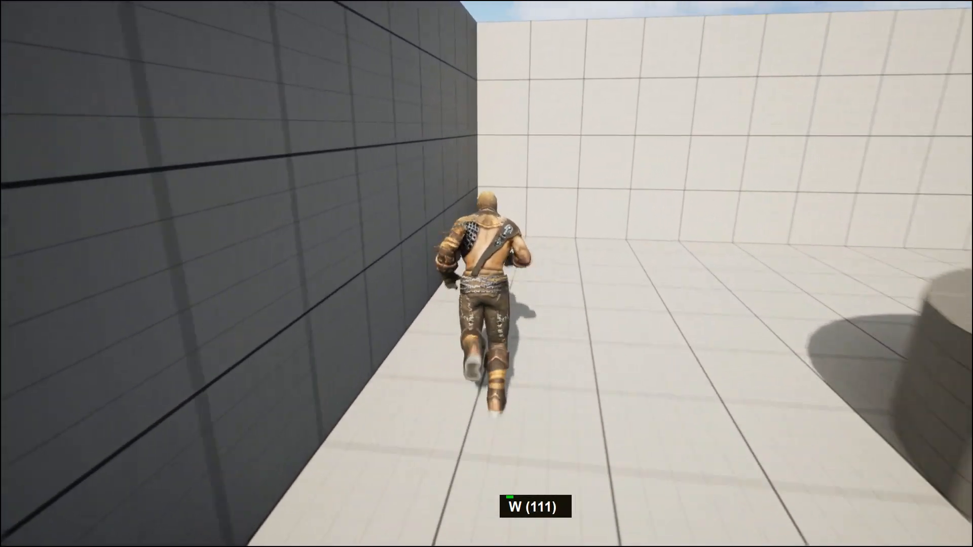
key(w)
key(1)
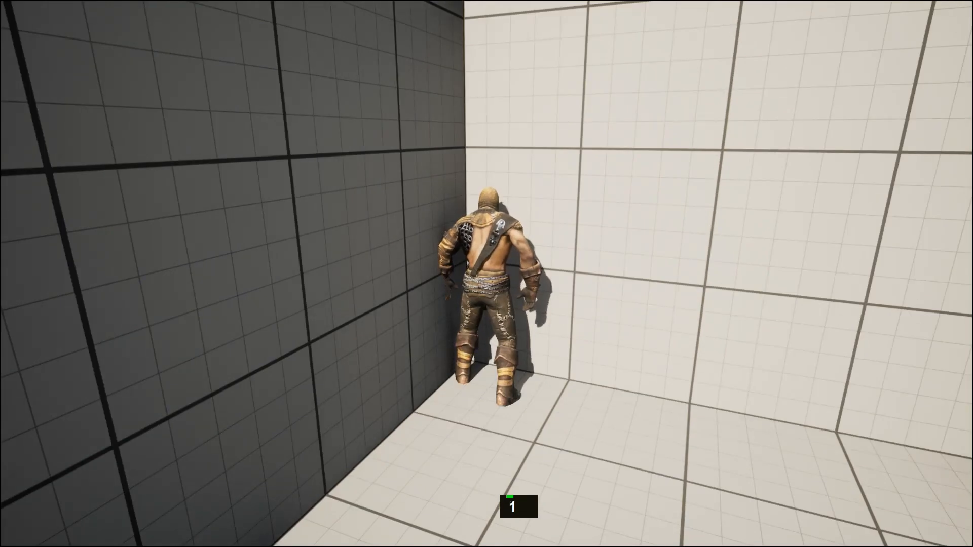
key(w)
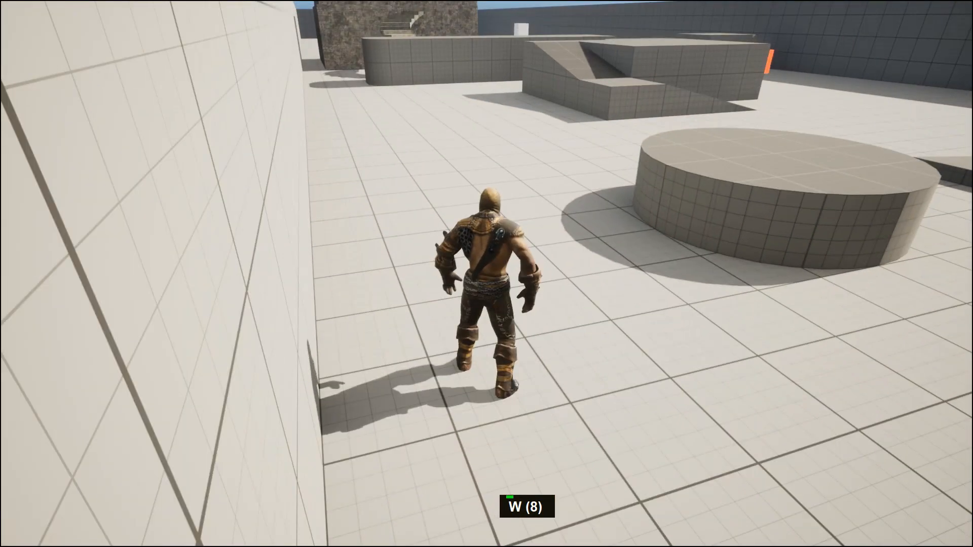
key(Escape)
middle_click(658, 358)
key(F11)
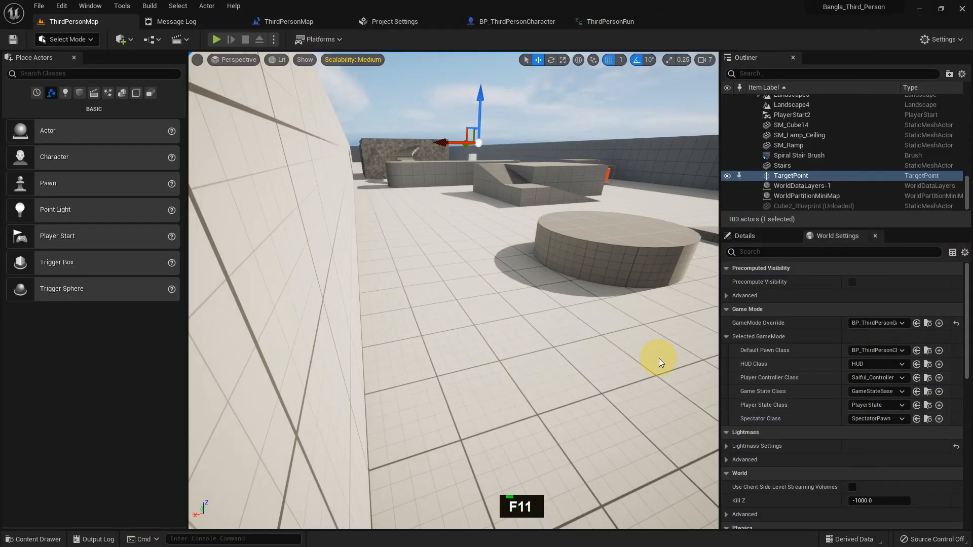
Return to the level blueprint and move the Get Actor Location node further left
click(310, 21)
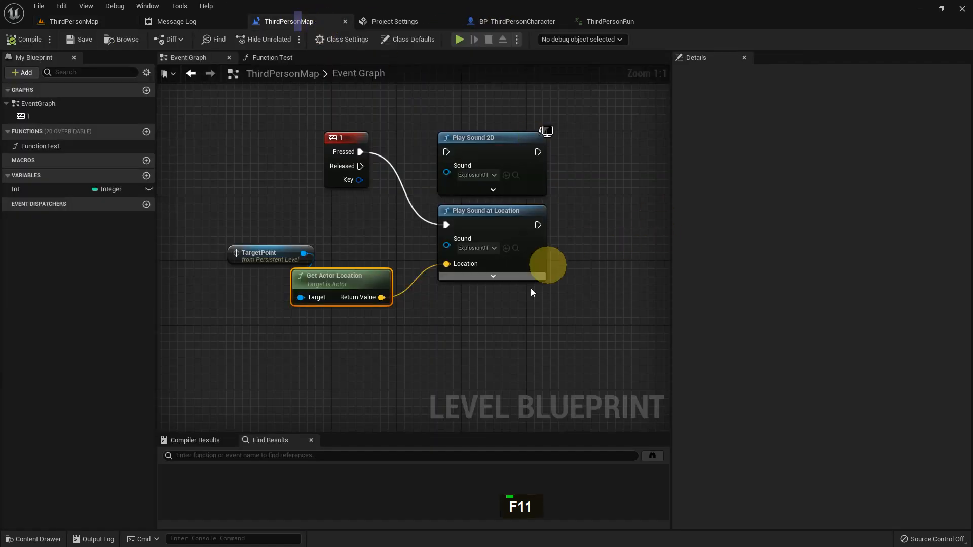
drag(340, 287, 261, 286)
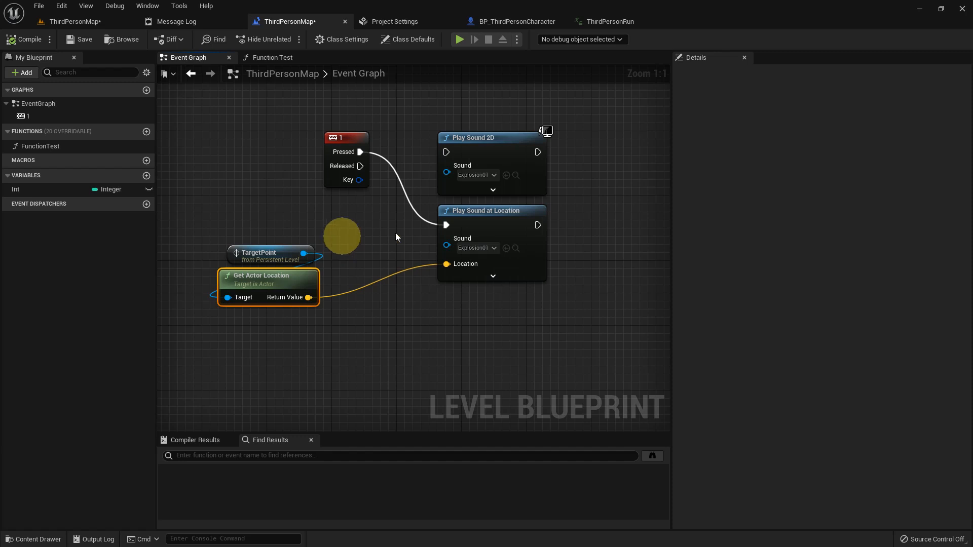
click(520, 227)
Expand Play Sound at Location's advanced pins to examine them, then collapse the node again
click(493, 276)
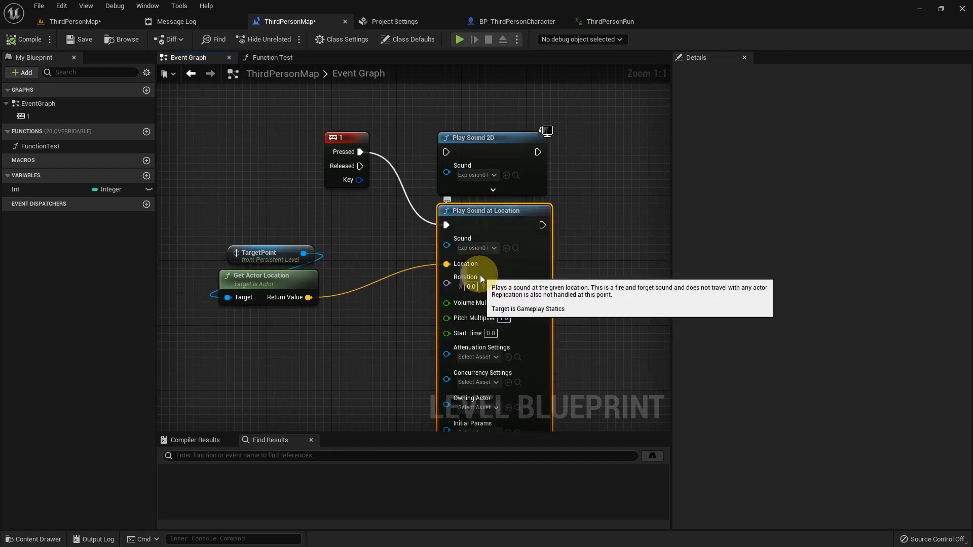
right_drag(561, 287, 530, 228)
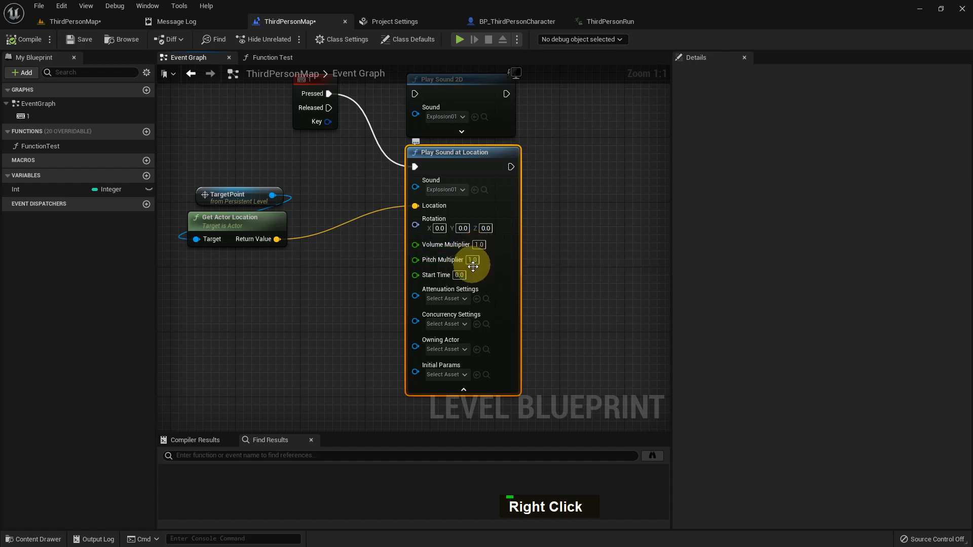
click(464, 390)
right_drag(539, 246, 525, 345)
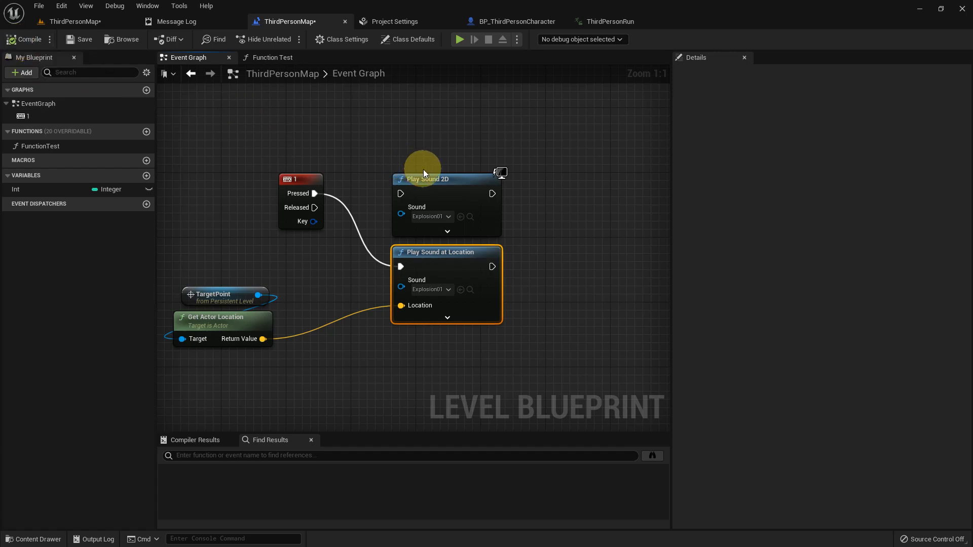
right_drag(424, 169, 440, 175)
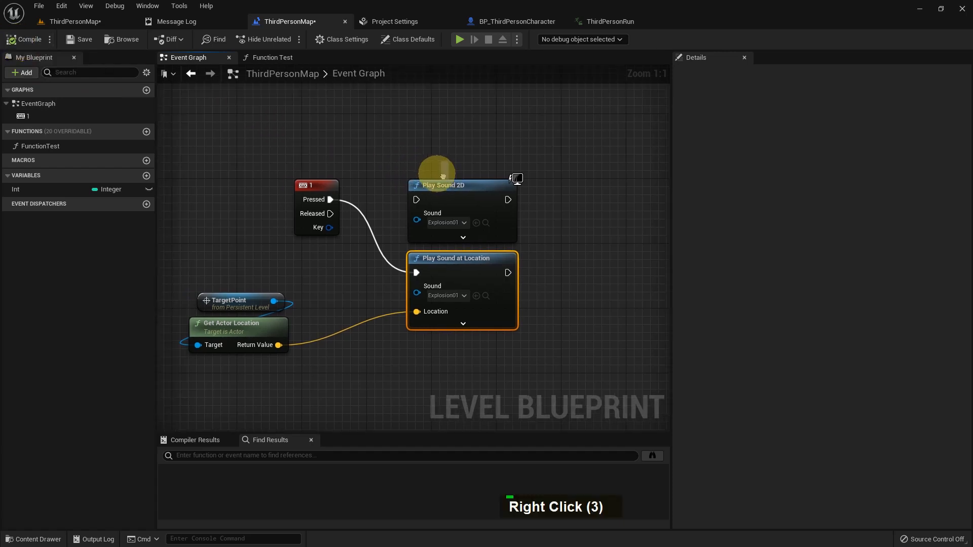
Back in the level, place the Starter_Music01 sound from StarterContent Audio near the target point
click(86, 22)
scroll(507, 319, down, 1)
middle_drag(507, 320, 436, 298)
scroll(451, 312, up, 17)
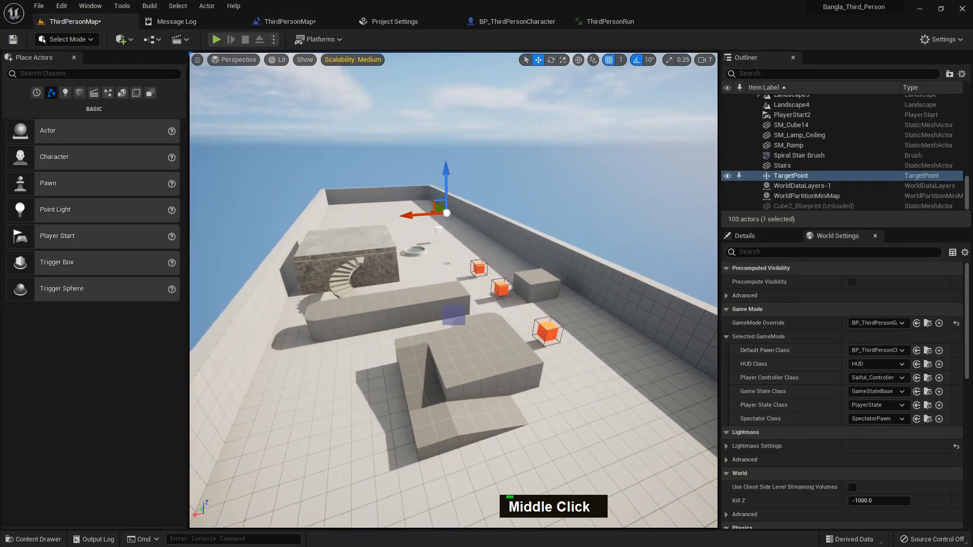
alt+right_drag(437, 297, 431, 294)
alt+drag(431, 294, 412, 275)
alt+middle_drag(412, 275, 375, 364)
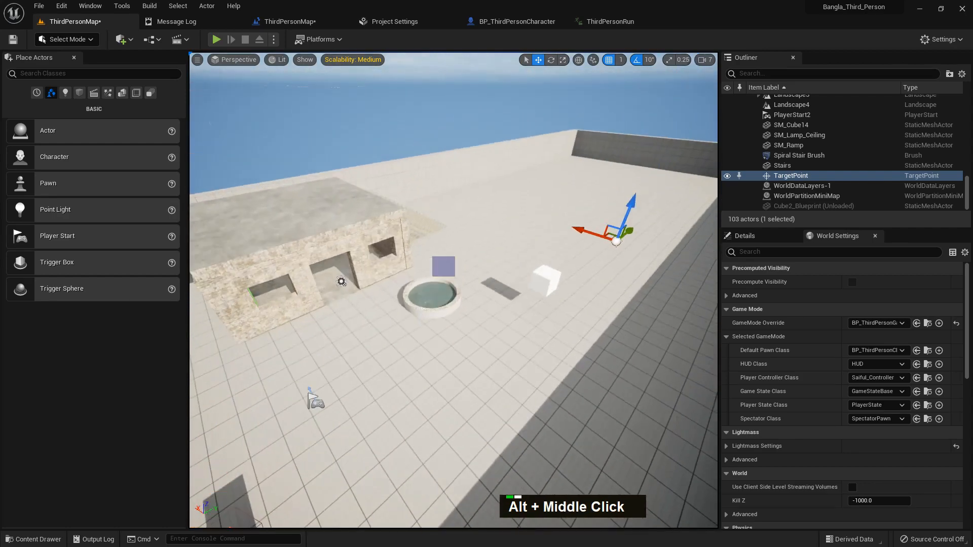
key(ctrl+space)
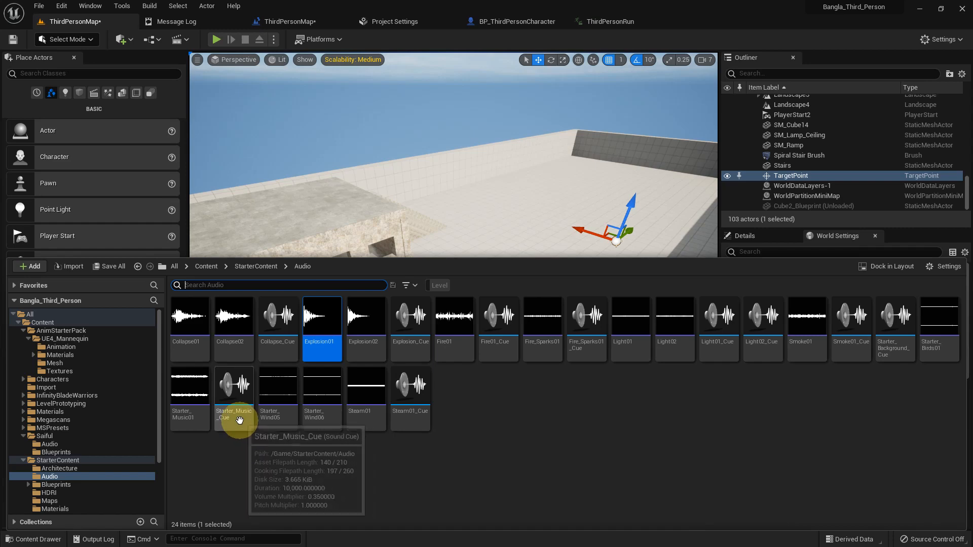
drag(196, 423, 489, 236)
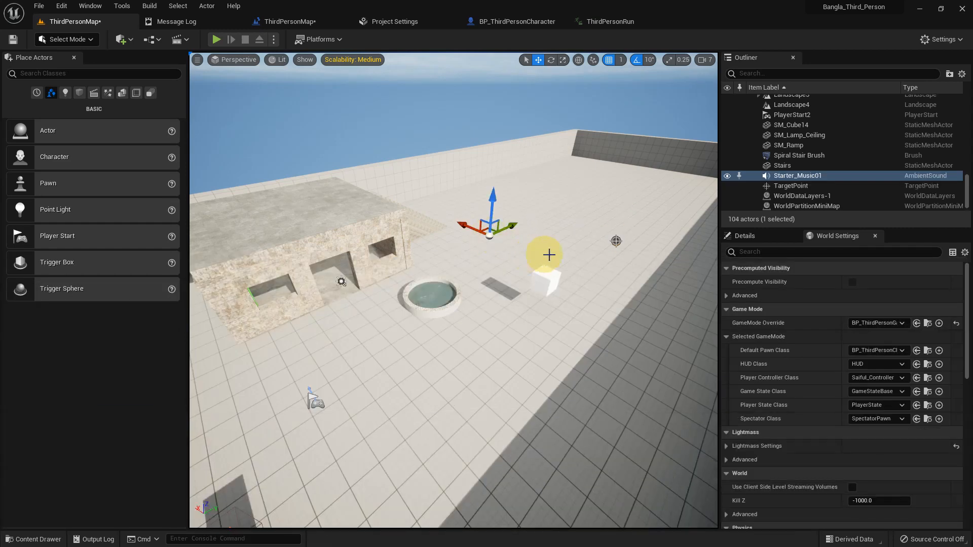
Search the ambient sound's details for its auto settings such as Auto Activate
click(745, 235)
scroll(868, 429, down, 2)
scroll(869, 436, up, 1)
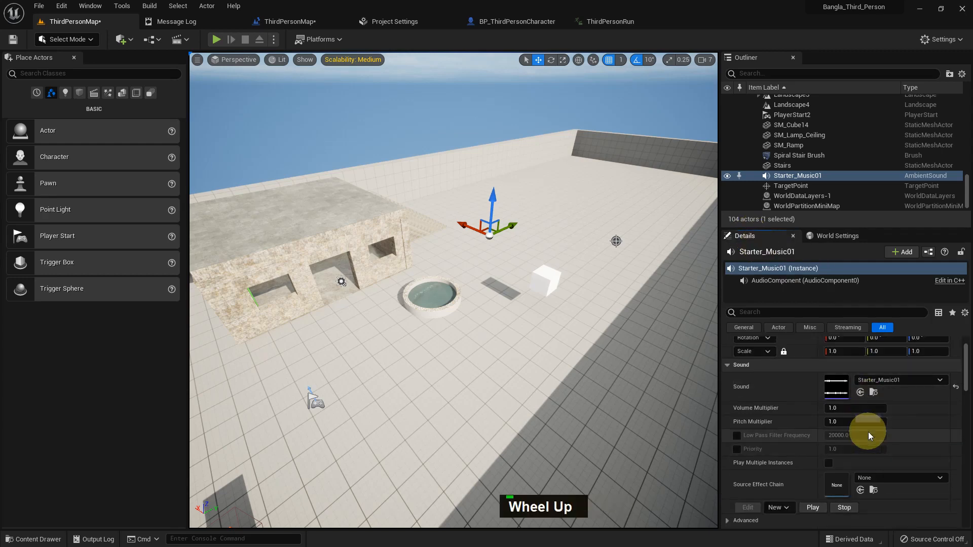
click(769, 313)
text(a)
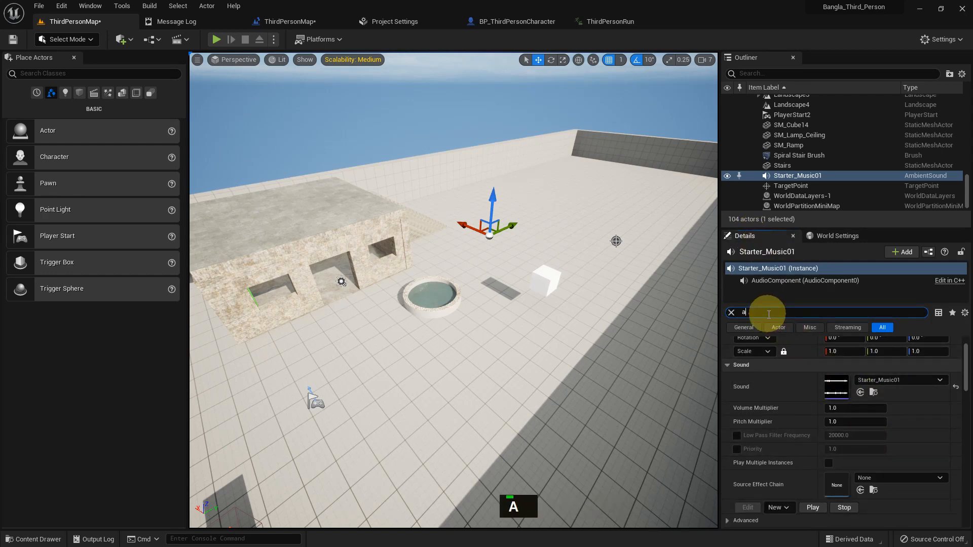
text(uto)
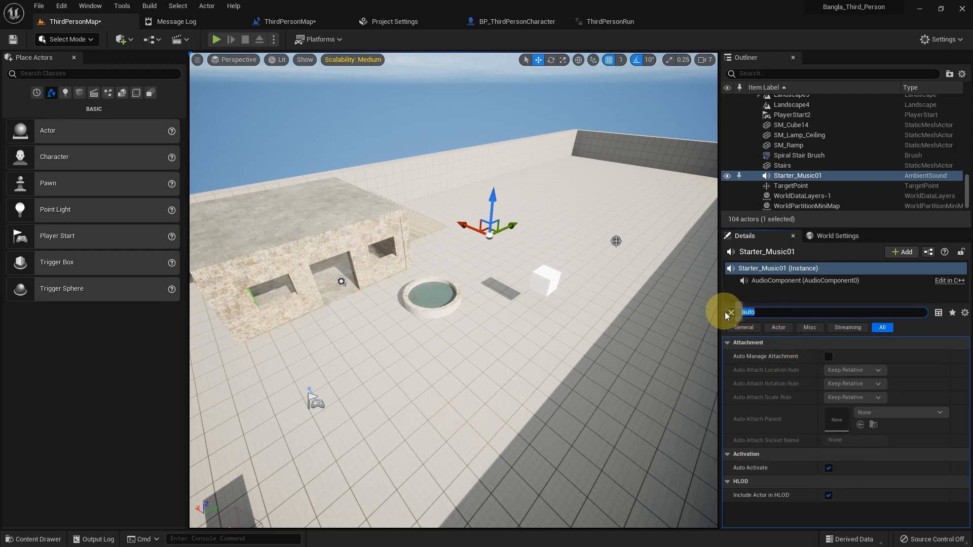
key(BackSpace)
middle_click(498, 389)
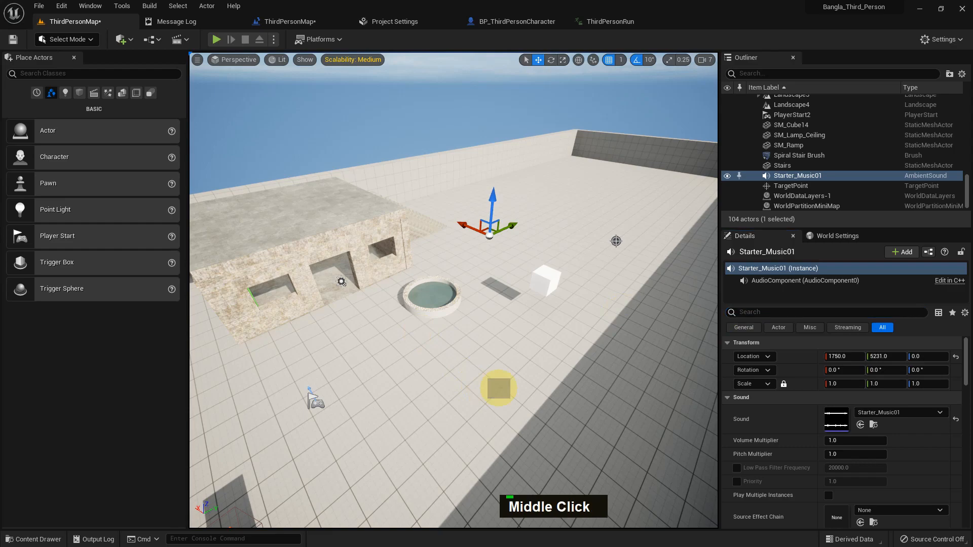
Play the level in the editor to hear the ambient music, then stop playing
key(alt+p)
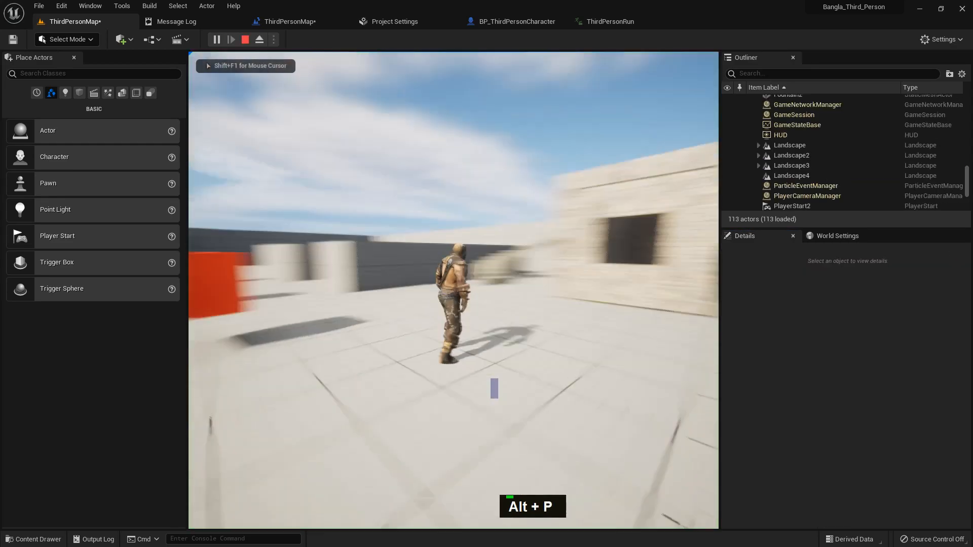
key(Escape)
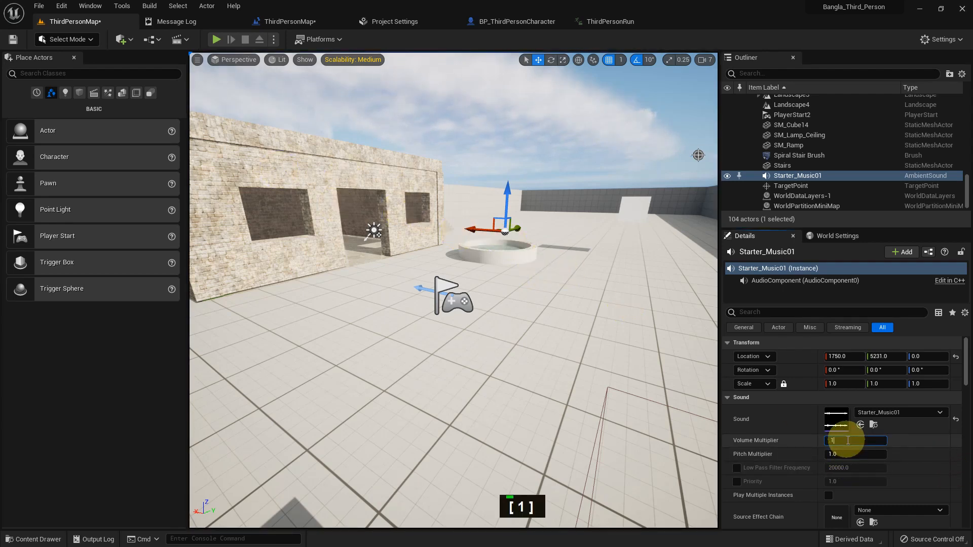
Play-test the level in fullscreen with the music's volume multiplier lowered to 0.1, then stop
middle_click(498, 373)
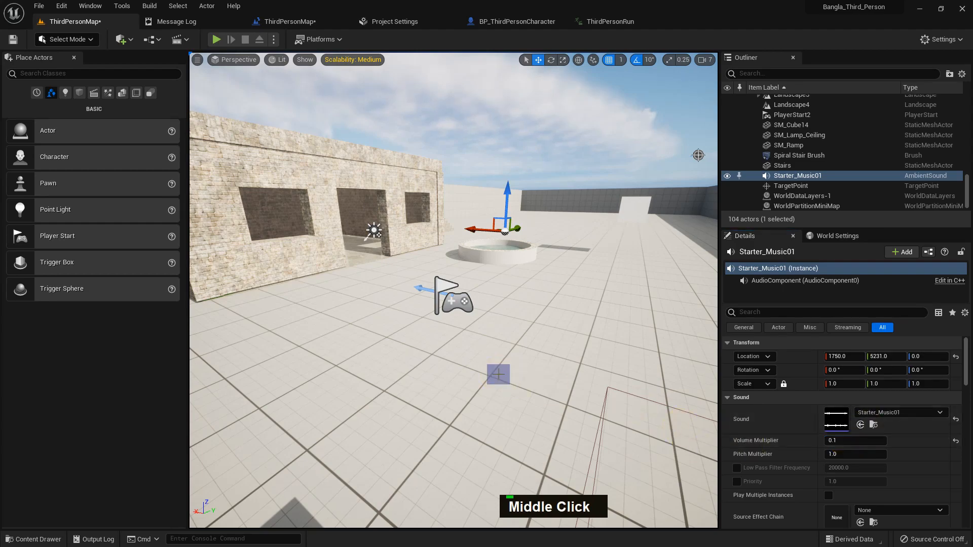
key(F11)
key(alt+p)
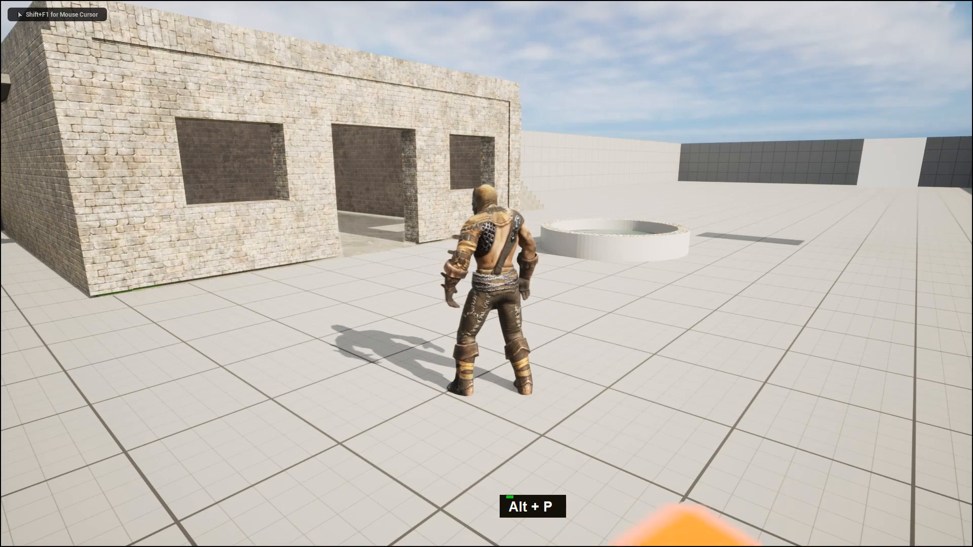
key(Escape)
middle_click(633, 390)
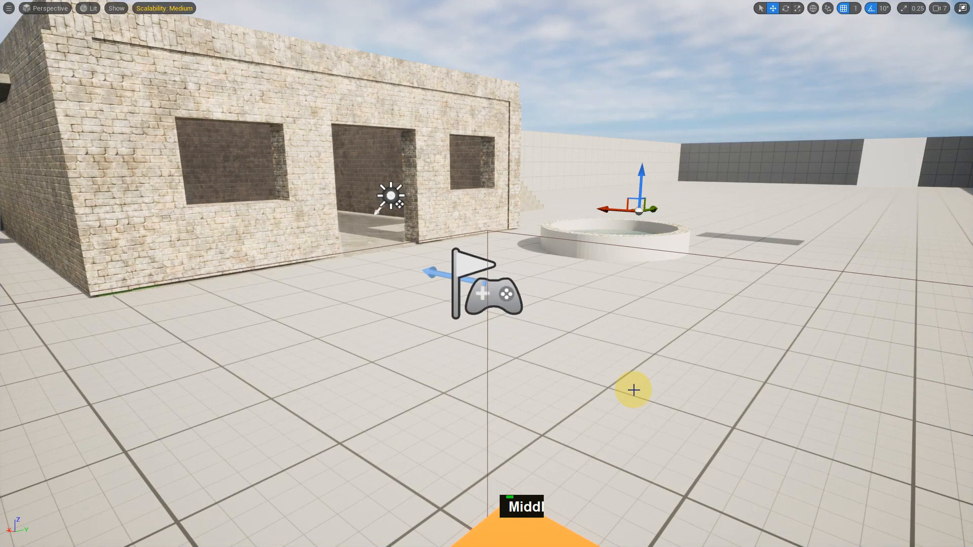
key(F11)
Reset the music's volume multiplier to its default and enable Override Attenuation
click(956, 442)
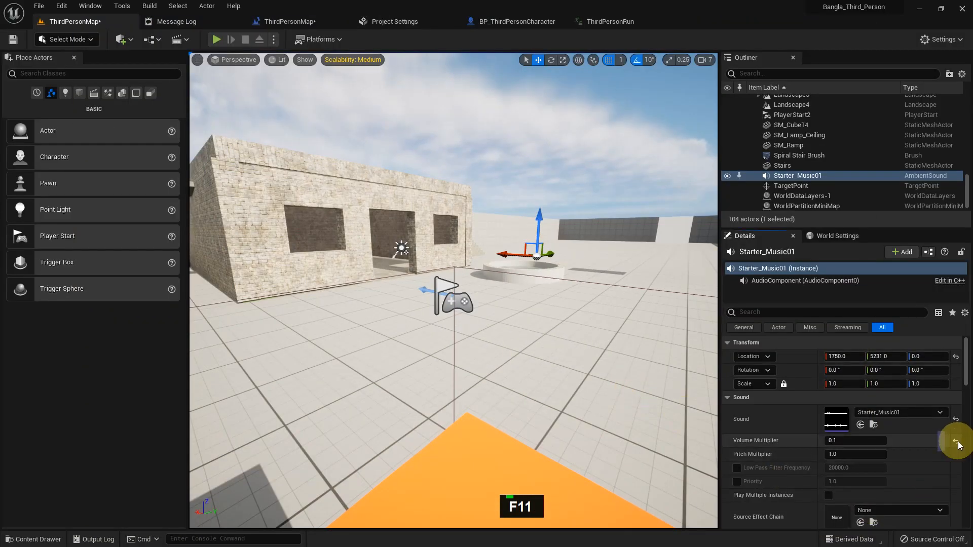
scroll(879, 448, down, 6)
scroll(879, 449, down, 4)
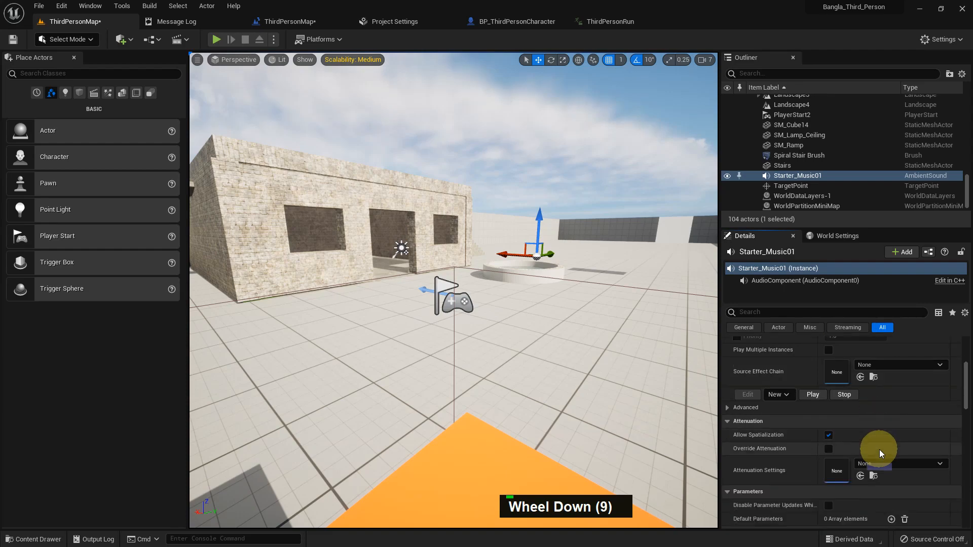
click(829, 431)
scroll(545, 311, down, 9)
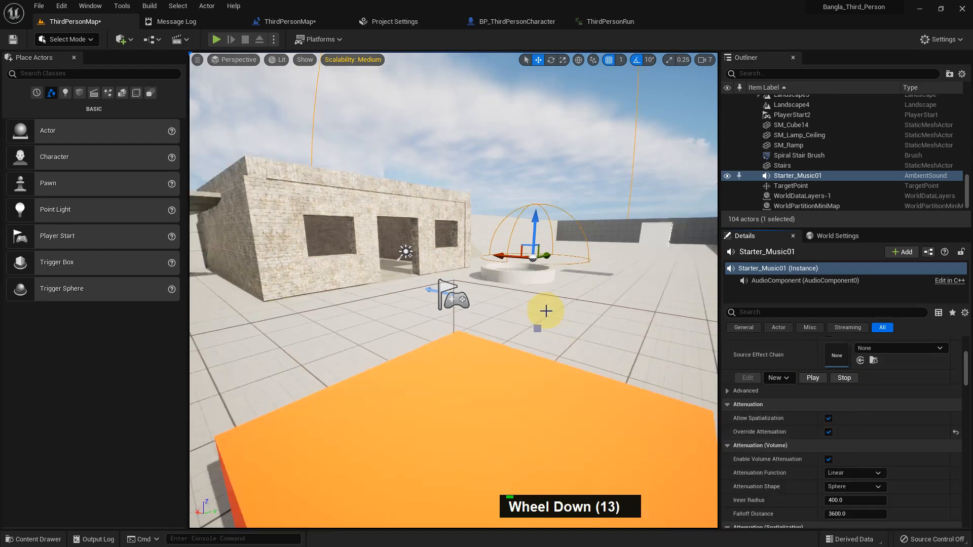
Shrink the music's attenuation falloff distance to about 266.6 around the sound
middle_drag(554, 306, 570, 339)
alt+right_drag(570, 338, 451, 390)
alt+drag(452, 390, 519, 310)
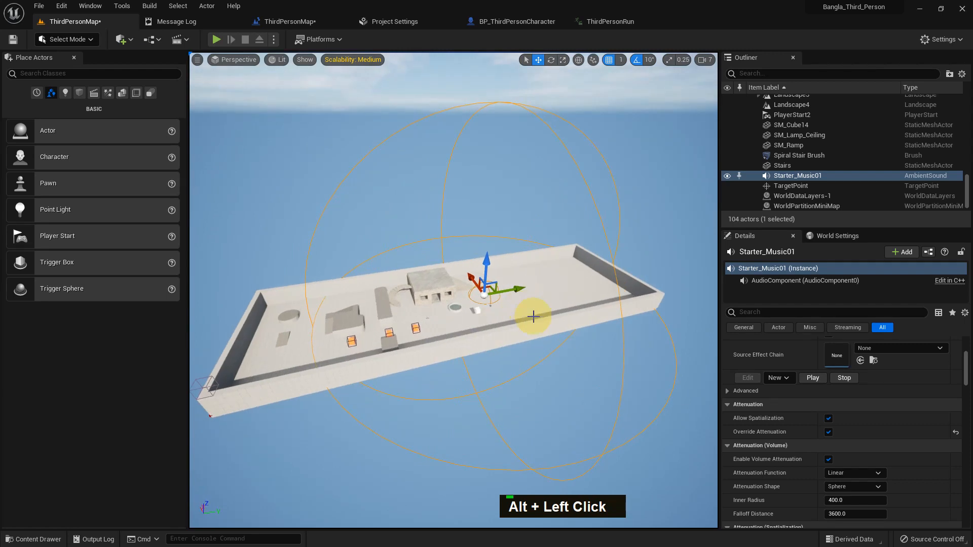
scroll(869, 431, up, 9)
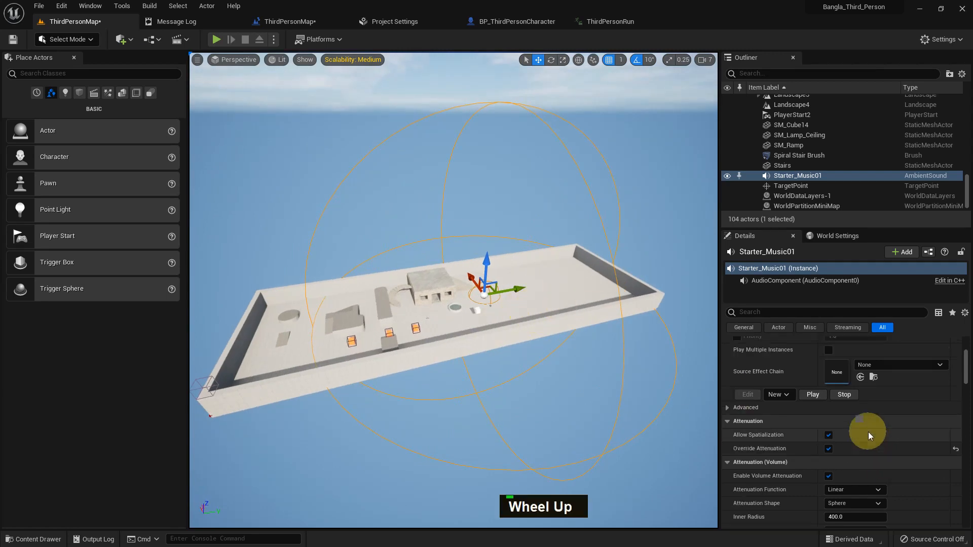
scroll(869, 430, down, 15)
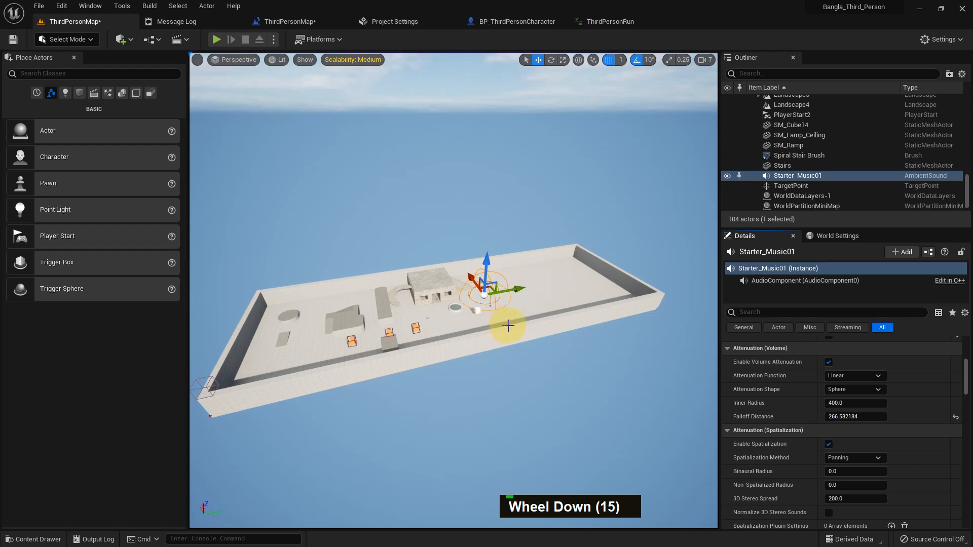
Play-test the level in fullscreen, walking the character toward and away from the music source
key(F11)
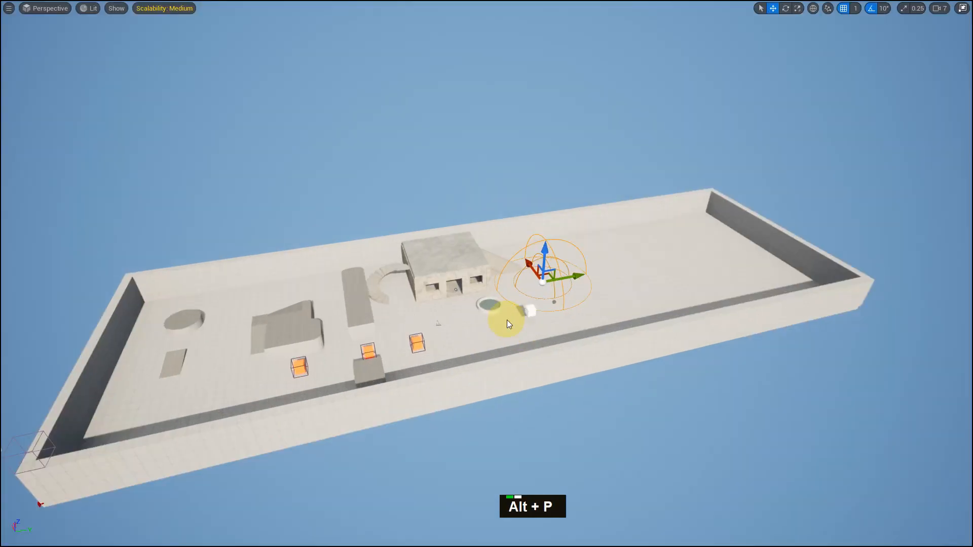
key(alt+p)
key(d)
key(d)
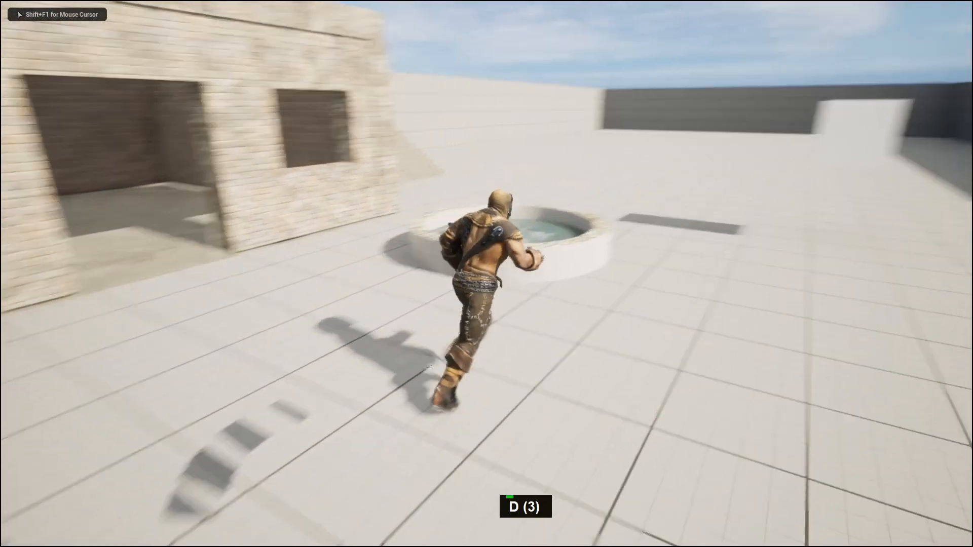
key(d)
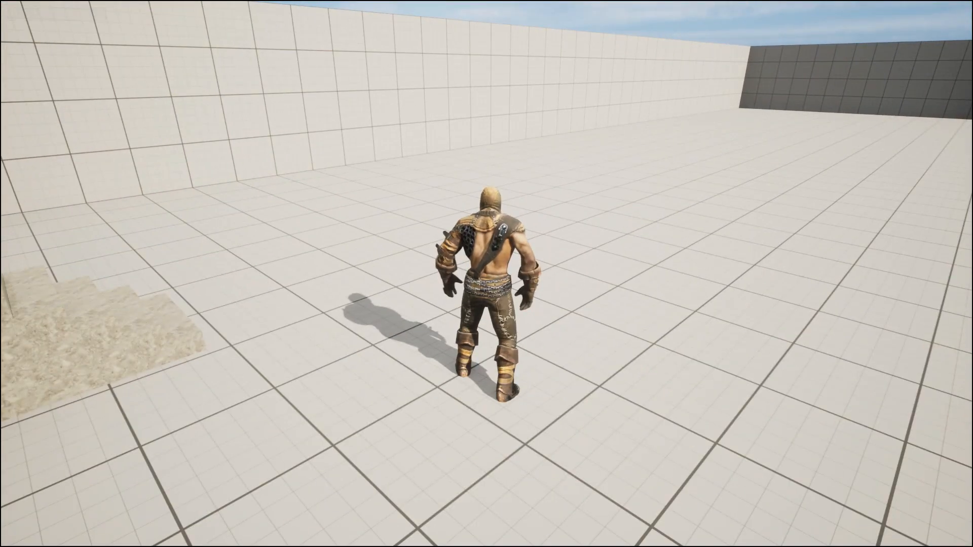
key(s)
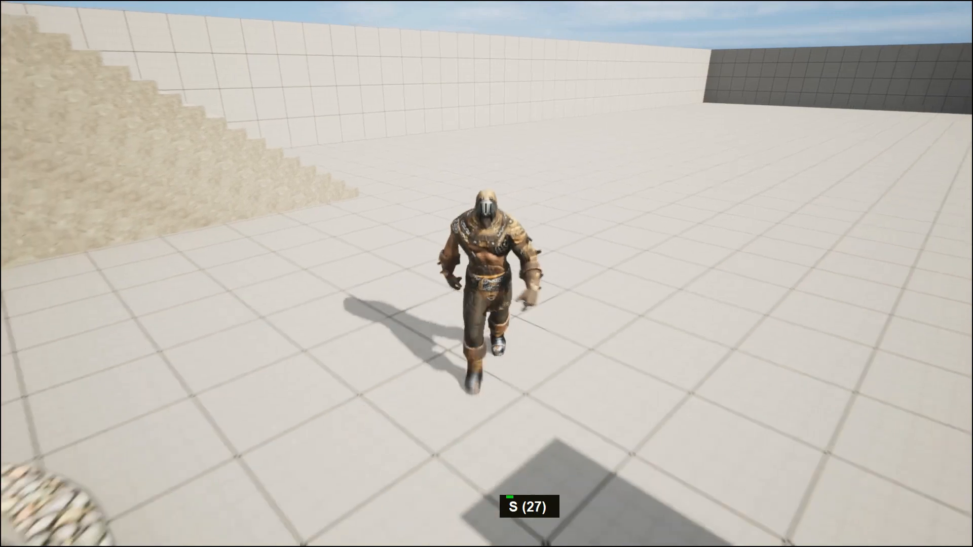
key(w)
key(s)
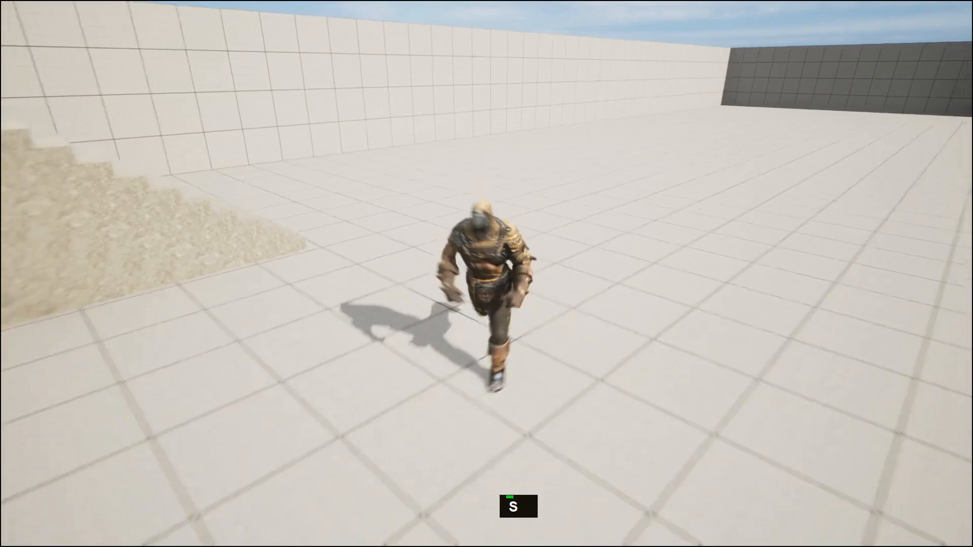
key(Escape)
middle_click(750, 359)
key(F11)
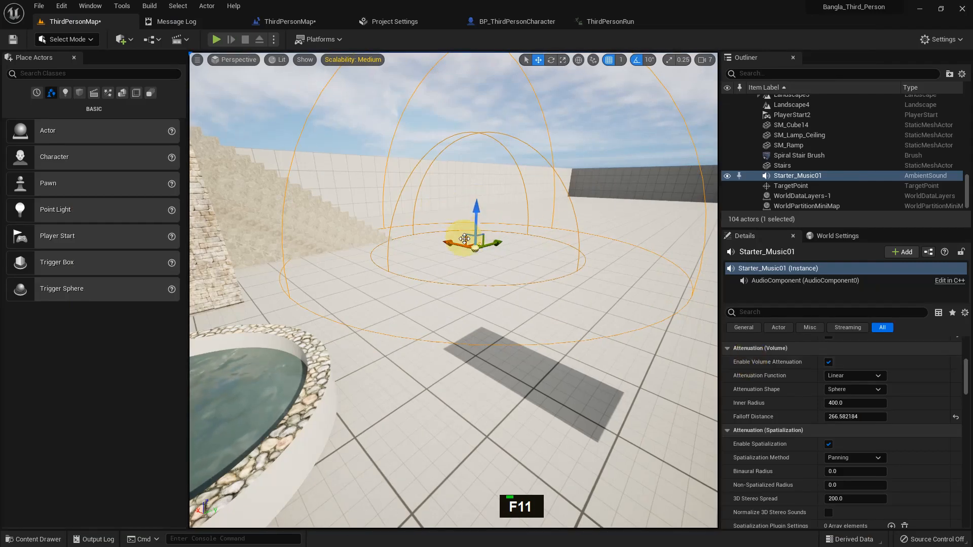
Switch the spatialization method to Binaural, then reset it to default
scroll(868, 457, up, 1)
click(862, 473)
click(856, 493)
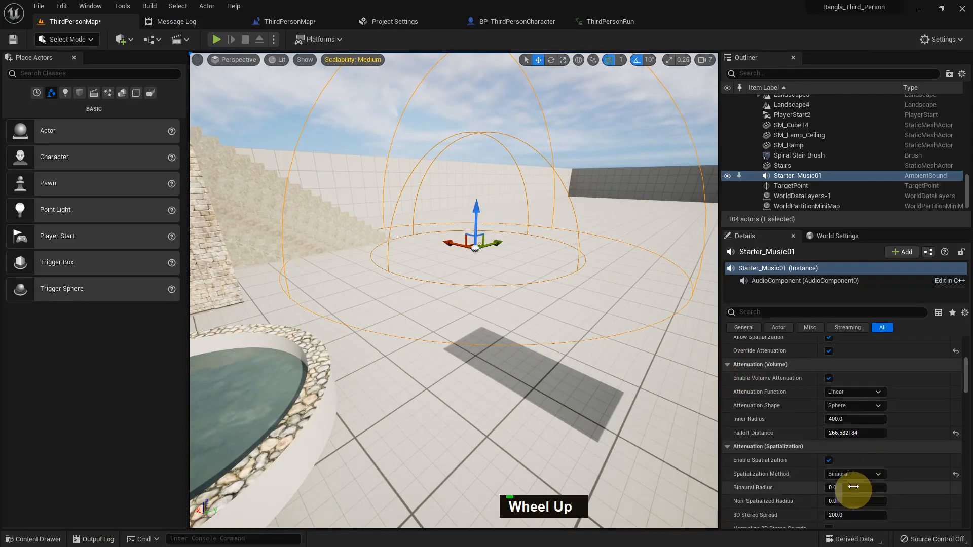
click(955, 475)
Preview the attenuation function options and try Capsule and Box attenuation shapes, then reset the shape to default
scroll(884, 435, up, 3)
click(864, 429)
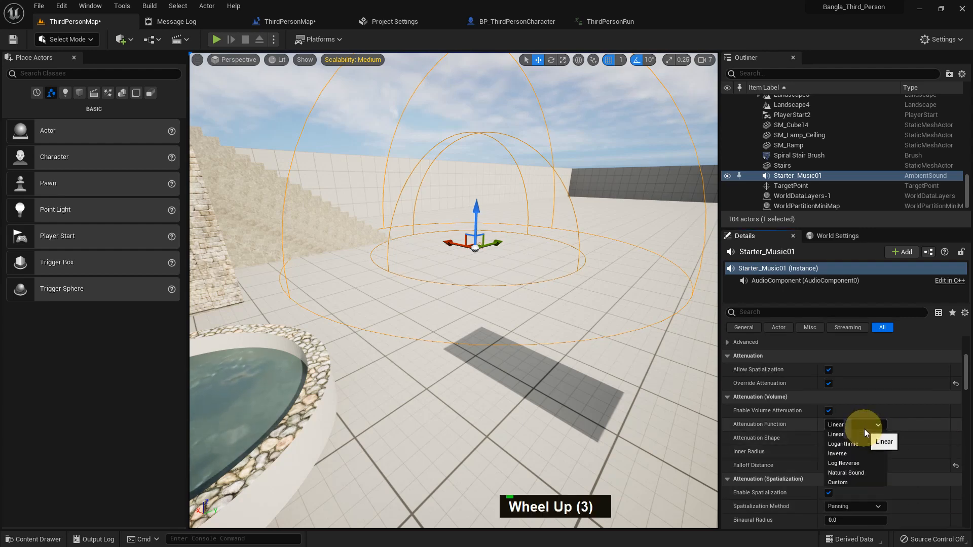
click(856, 439)
click(856, 439)
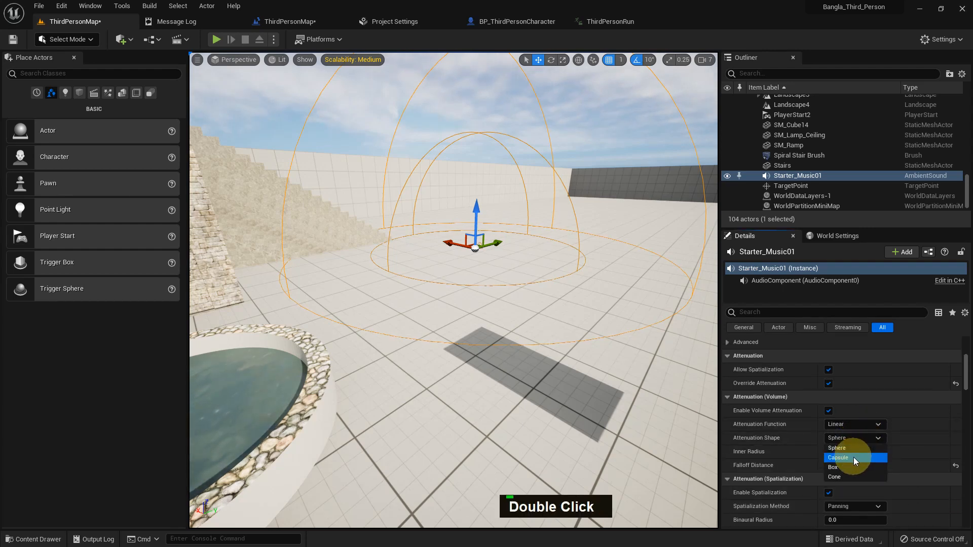
click(853, 457)
click(853, 437)
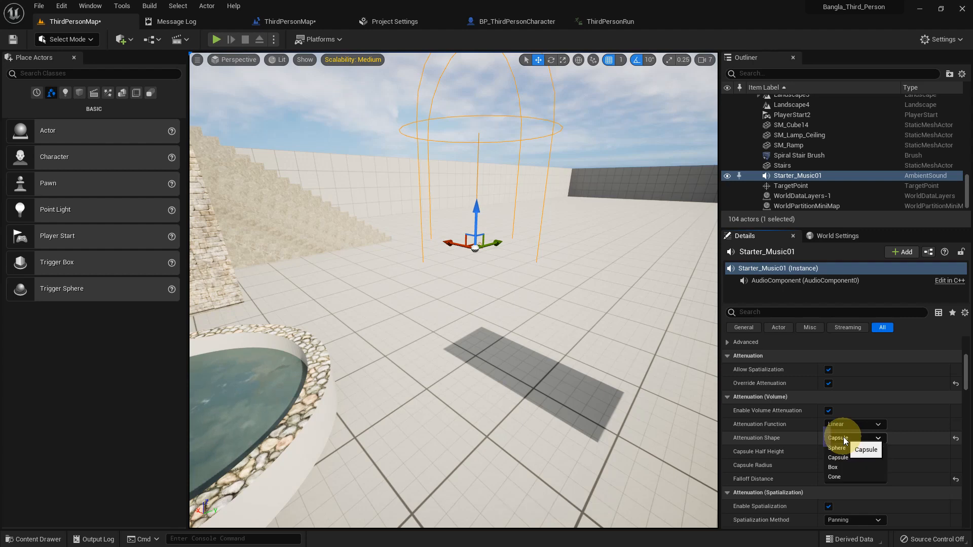
click(847, 463)
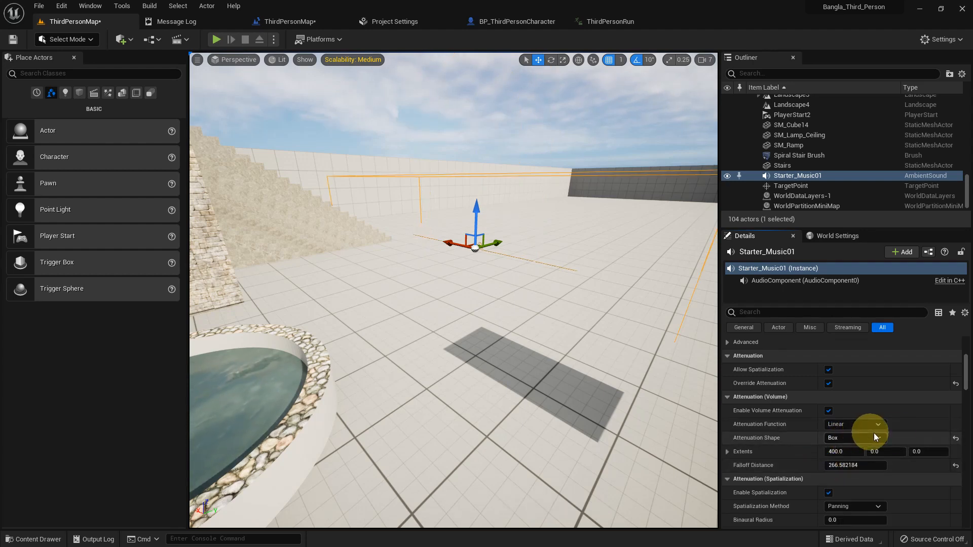
click(955, 438)
Examine the spatialization, occlusion and submix attenuation settings of the ambient sound
scroll(903, 428, down, 3)
scroll(905, 426, up, 2)
scroll(940, 424, down, 6)
scroll(940, 425, down, 7)
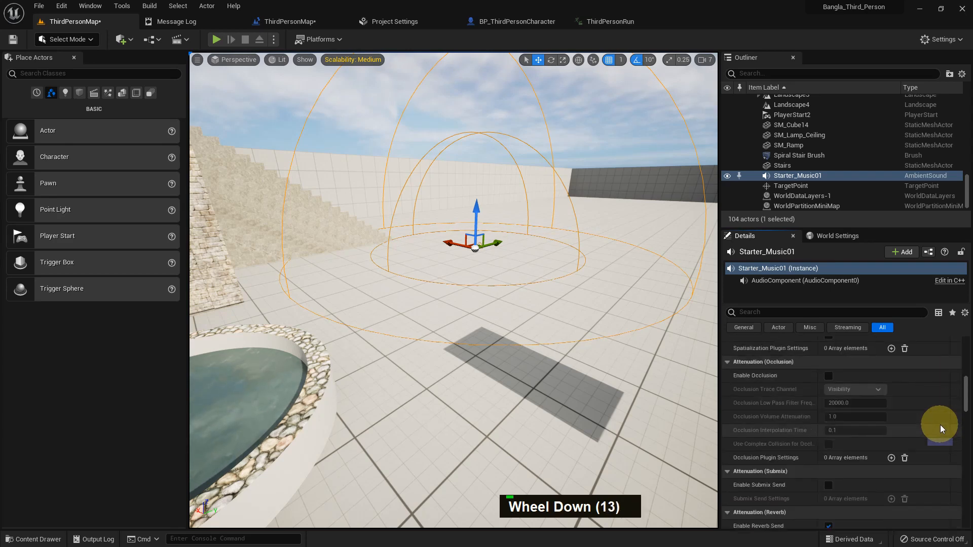
scroll(940, 424, up, 7)
scroll(940, 425, down, 1)
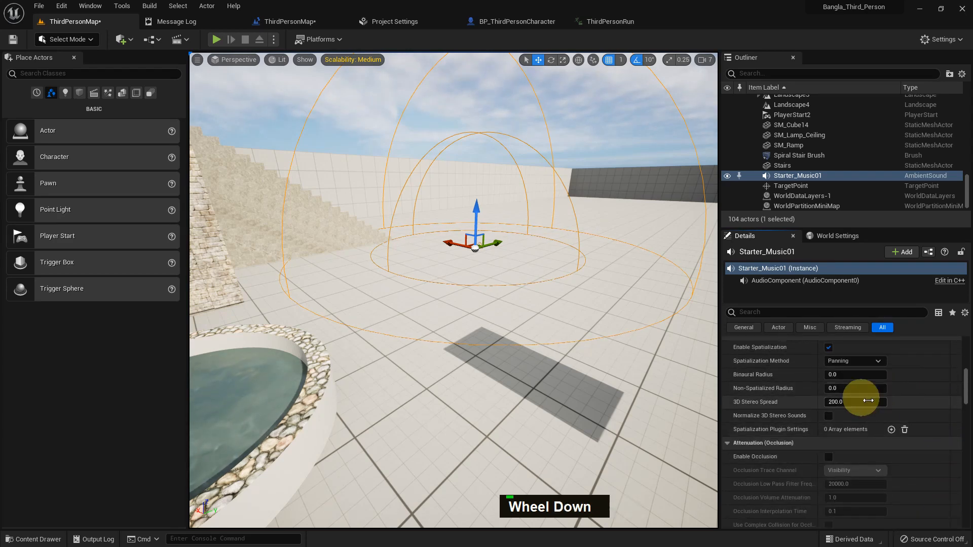
scroll(879, 416, up, 2)
scroll(879, 415, down, 6)
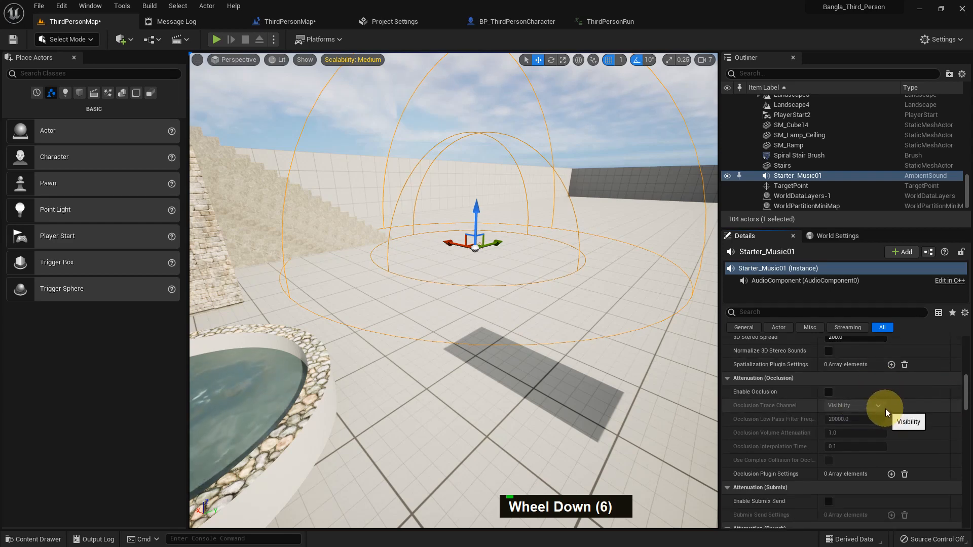
middle_click(539, 326)
scroll(537, 330, down, 5)
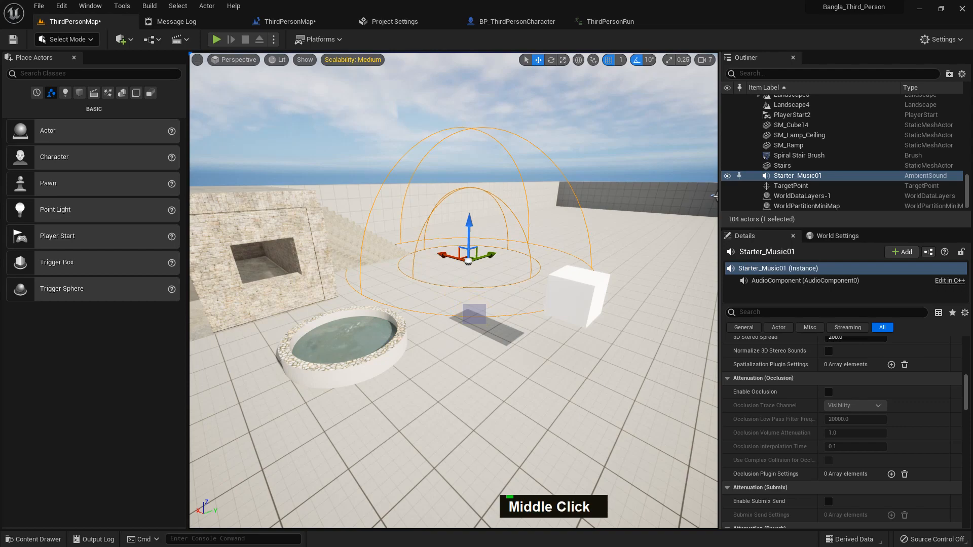
key(F11)
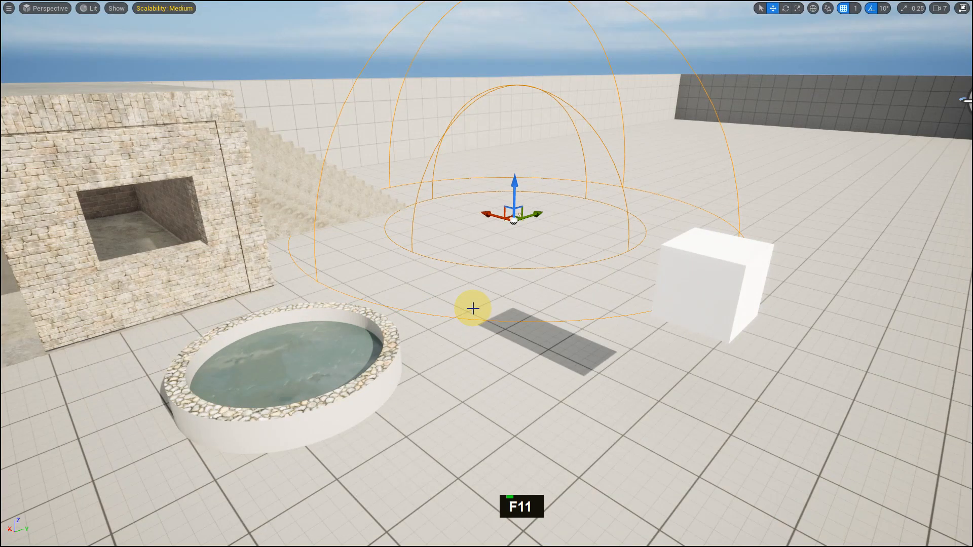
key(F11)
Place the Fire01 sound from StarterContent Audio on the floor near the fountain
key(ctrl+space)
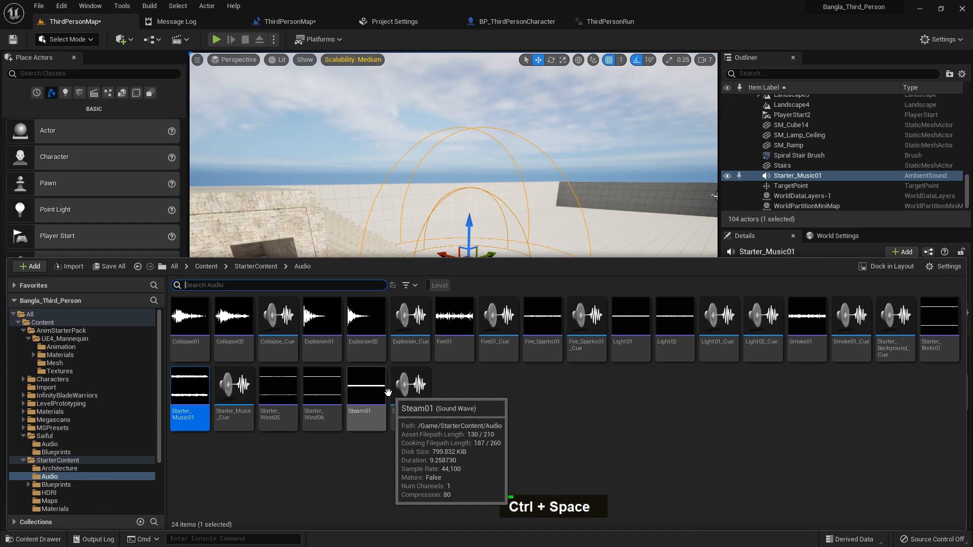
click(454, 352)
drag(455, 353, 493, 201)
drag(436, 411, 423, 416)
click(535, 406)
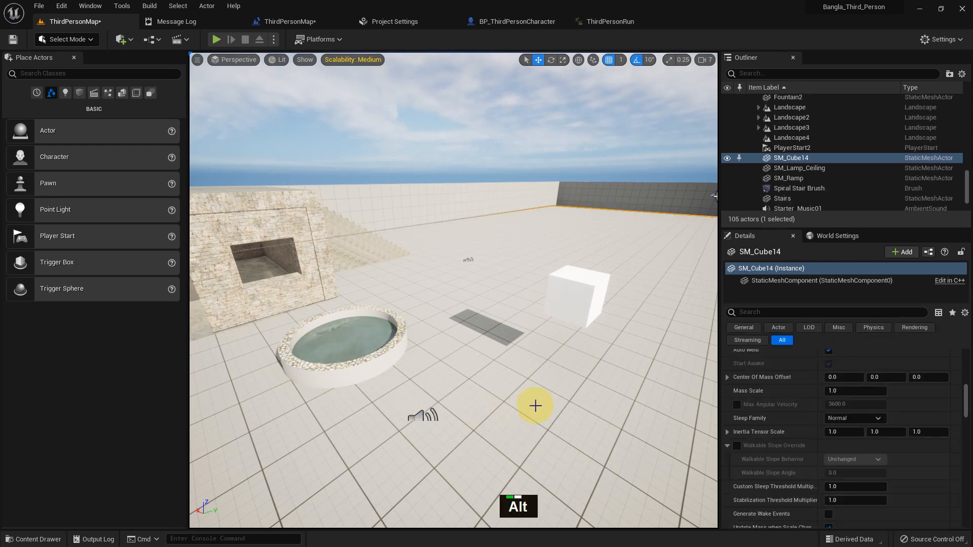
Play-test the level, moving the character around the fire sound, then stop
key(alt+p)
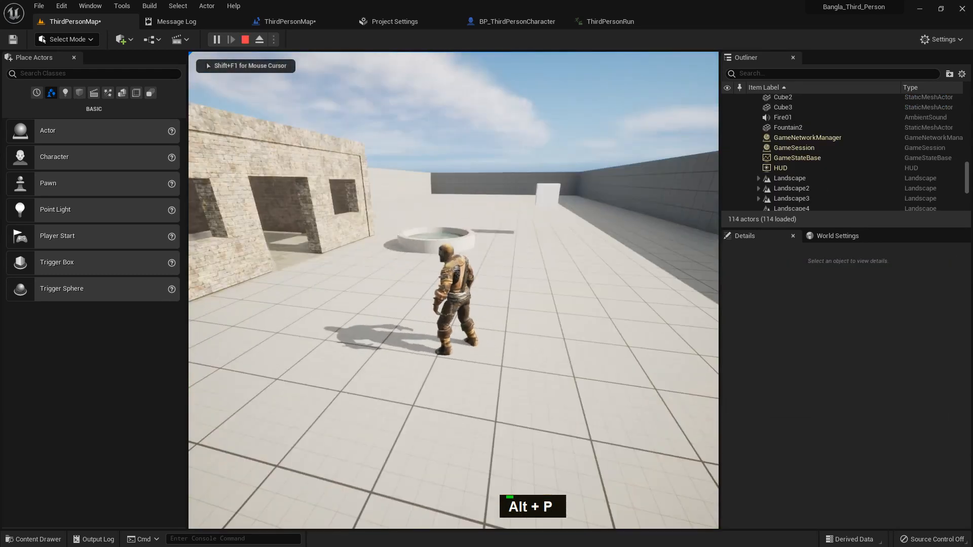
key(d)
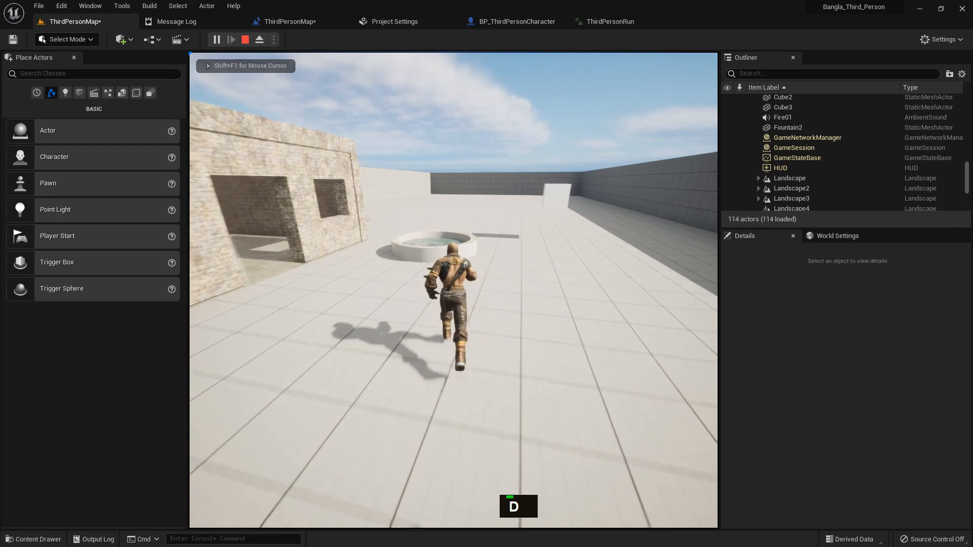
key(s)
key(s)
key(s)
key(w)
key(d)
key(s)
key(d)
key(s)
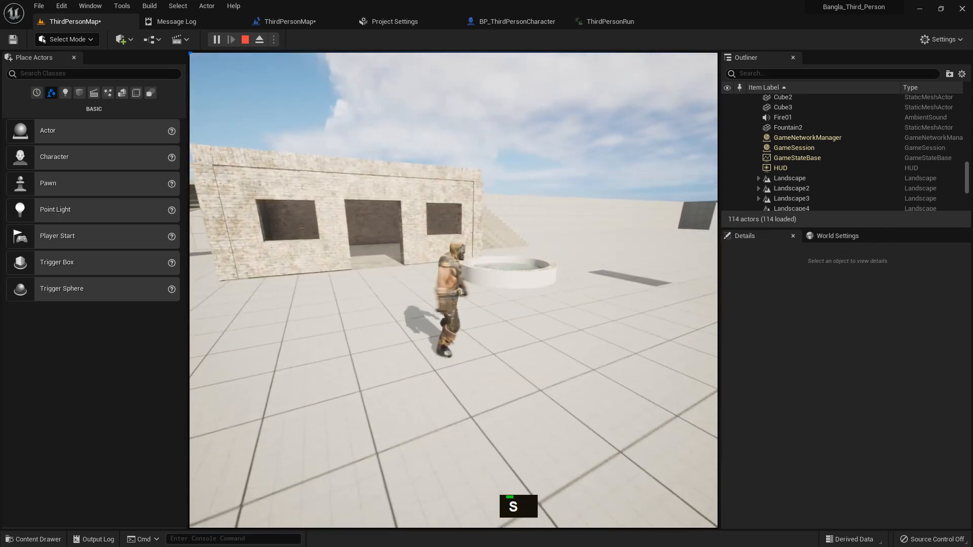
key(Escape)
Select the Fire01 ambient sound and browse to its sound asset in the content browser
click(578, 286)
click(582, 296)
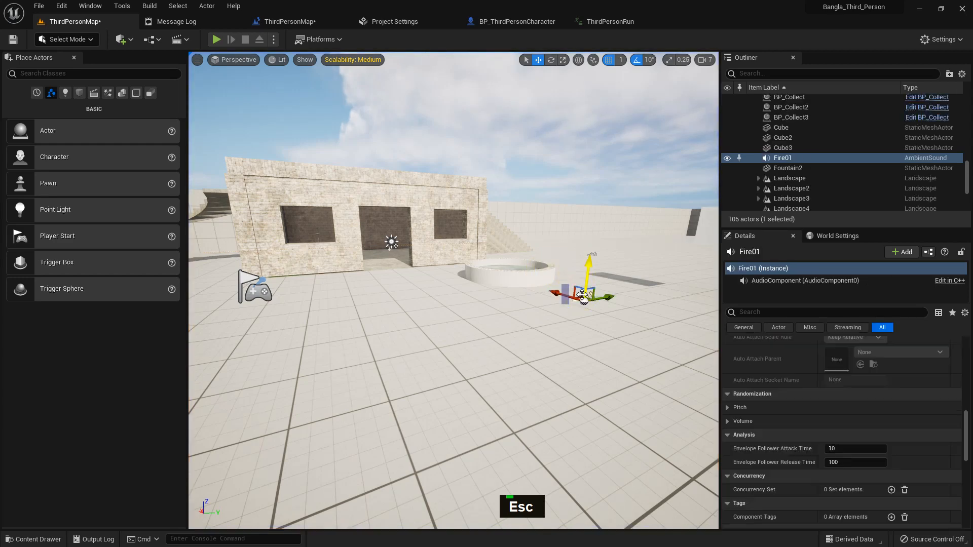
scroll(854, 390, up, 6)
scroll(831, 368, up, 20)
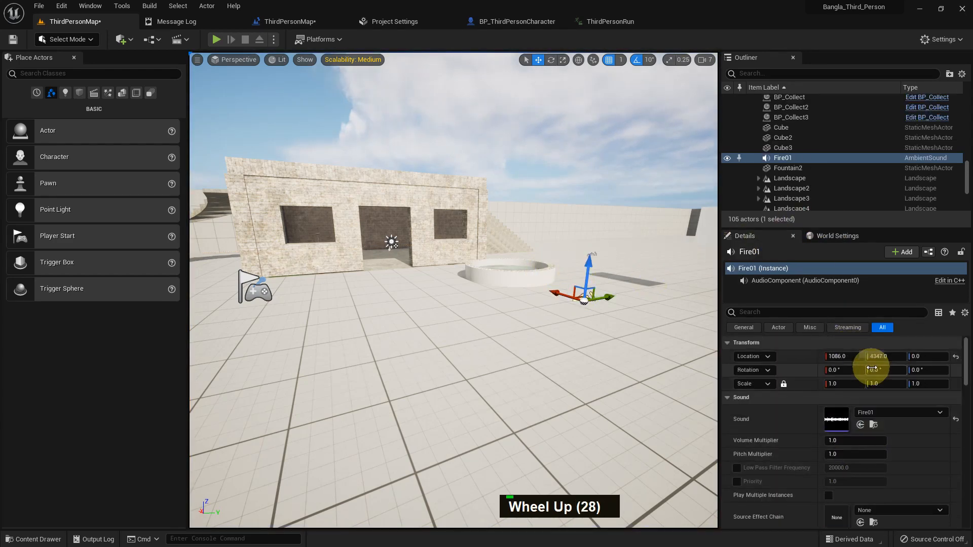
scroll(869, 372, up, 1)
click(870, 425)
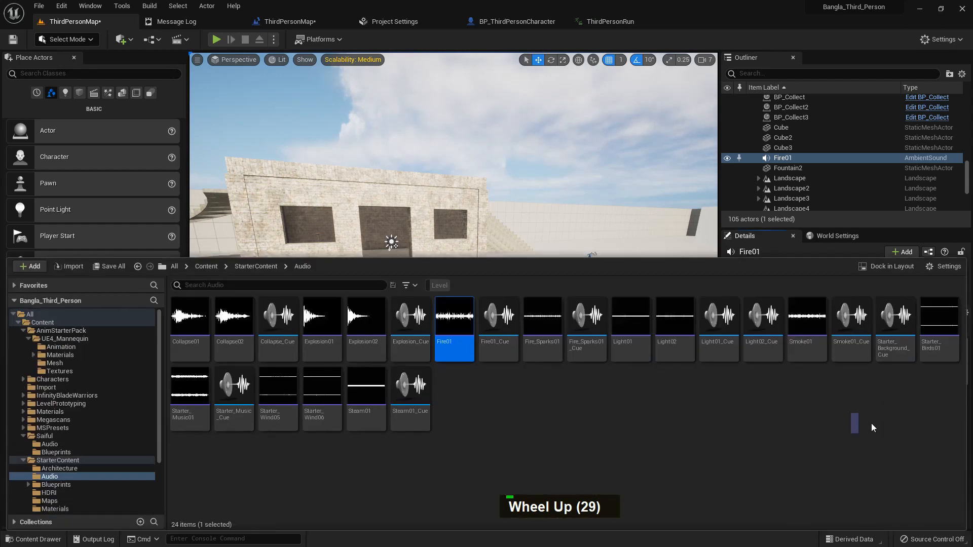
Open the Fire01 sound wave asset to review its sound settings
double_click(471, 360)
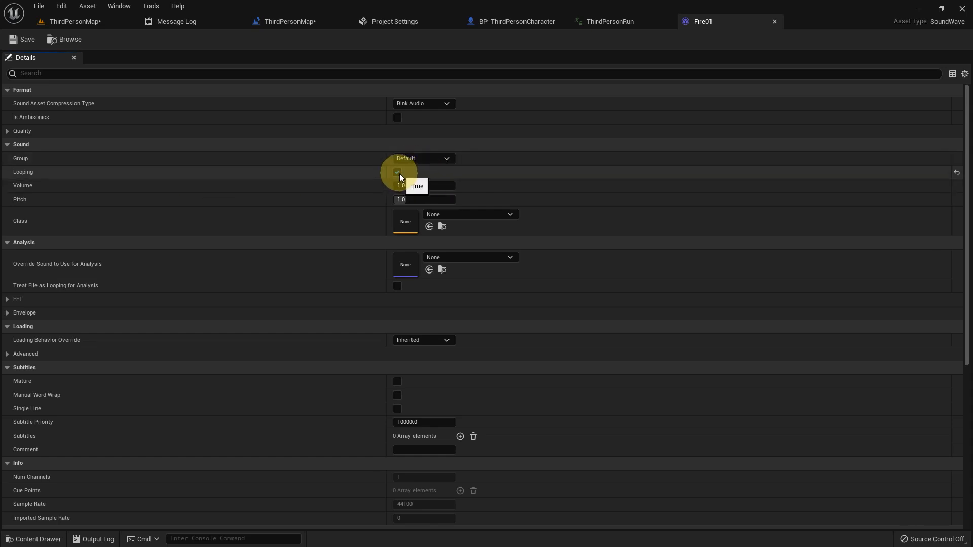
click(37, 46)
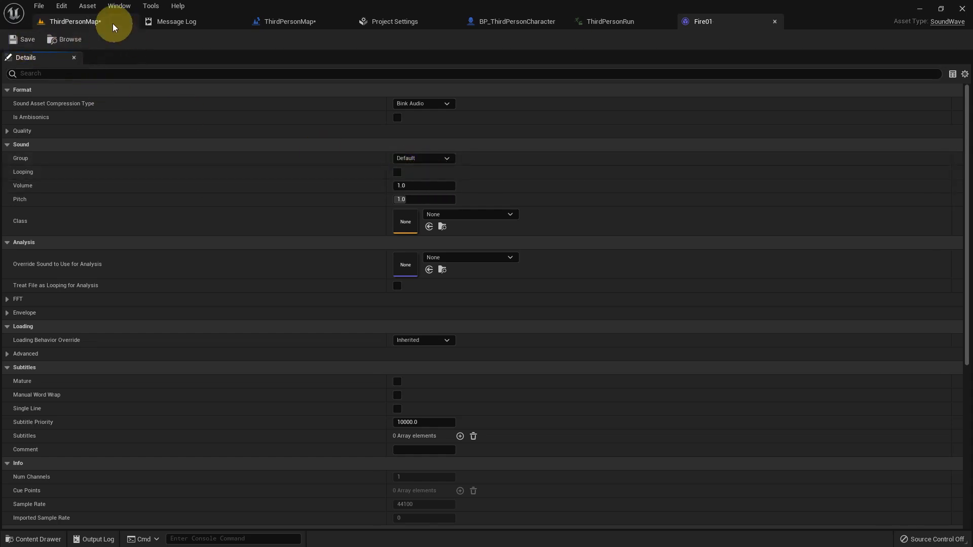
Play-test the level, walking the character around the fire sound, and exit play mode
click(113, 23)
middle_click(396, 317)
key(alt+p)
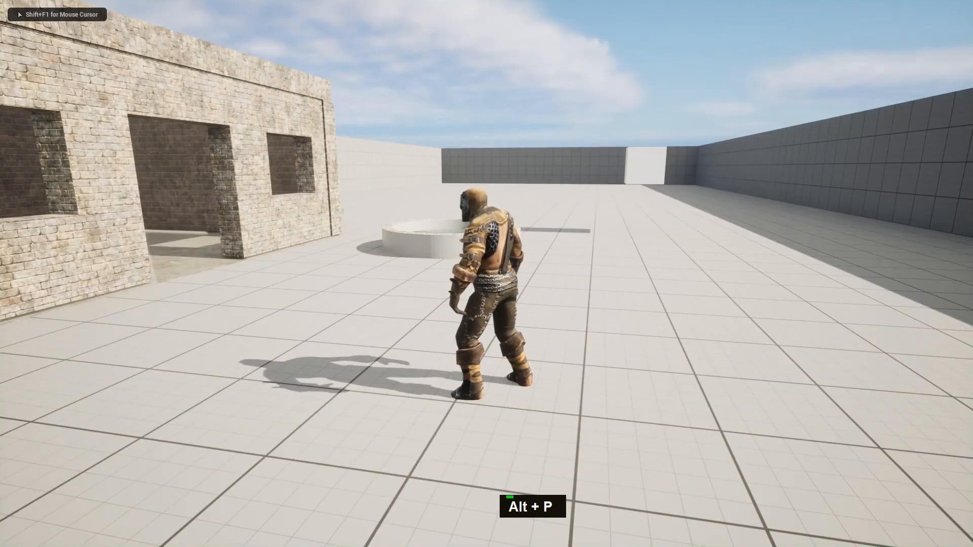
key(w)
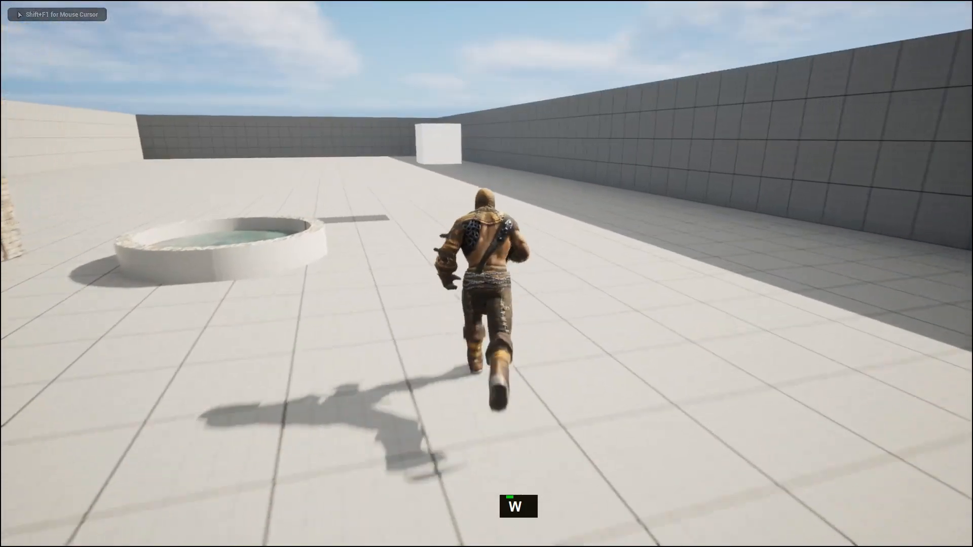
key(s)
key(s)
key(s)
key(w)
key(s)
key(d)
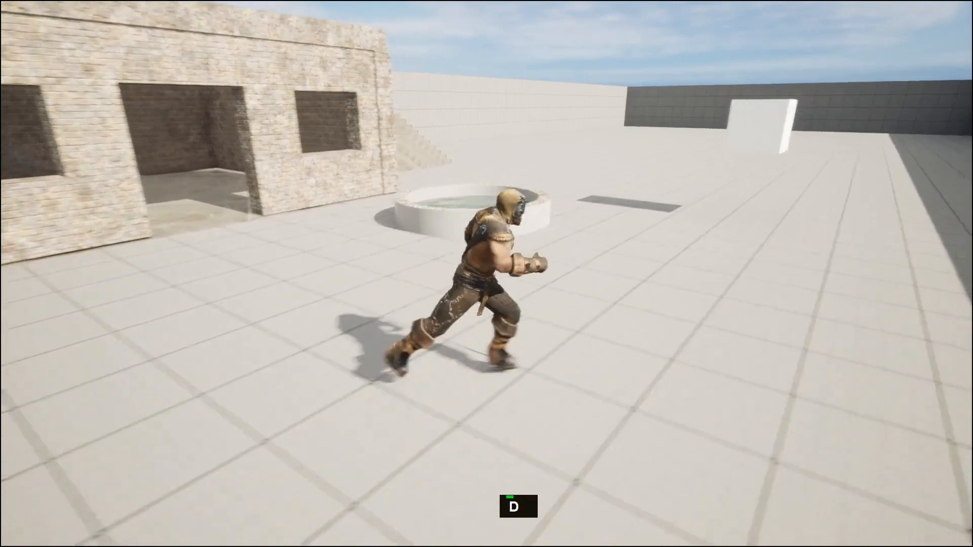
key(w)
key(s)
key(w)
key(w)
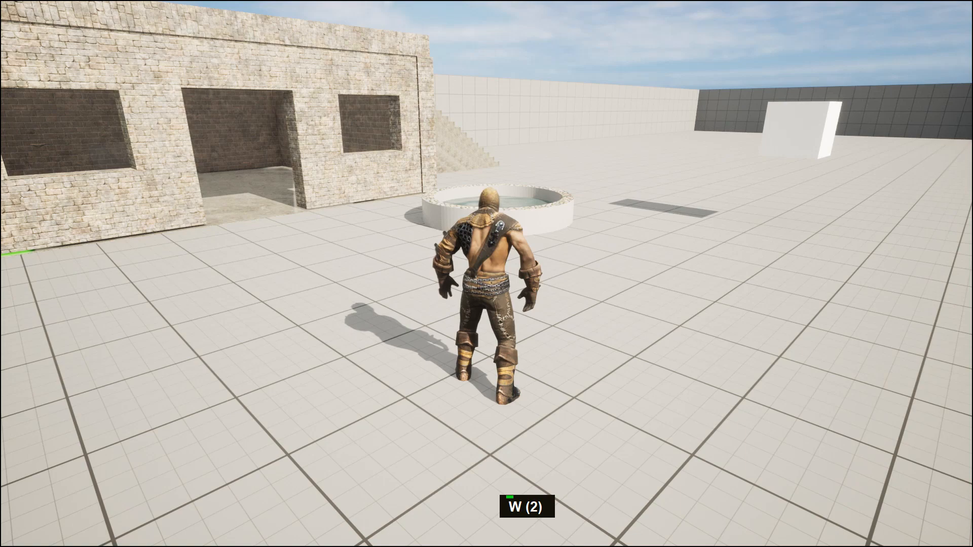
key(Escape)
middle_click(596, 384)
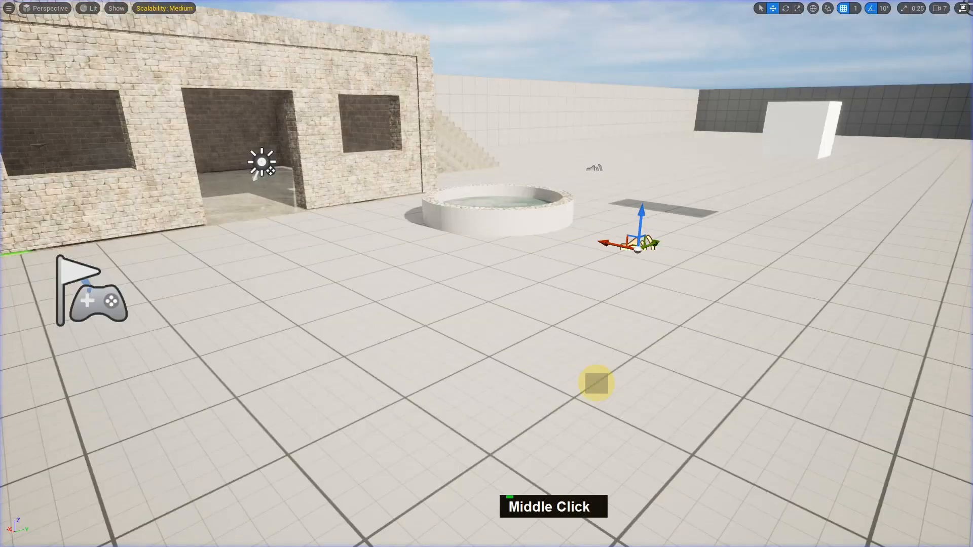
Enable Looping on the Fire01 sound wave asset and save it
key(F11)
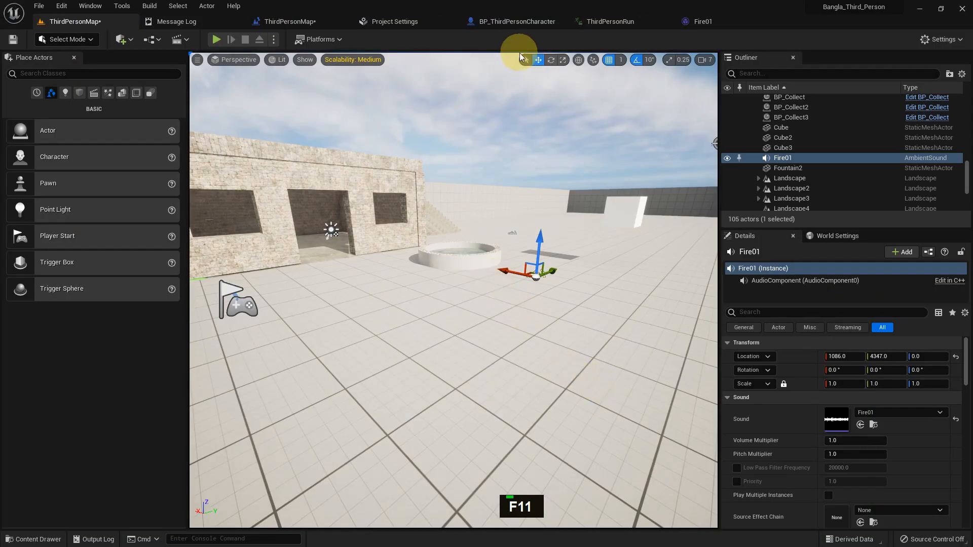
click(706, 22)
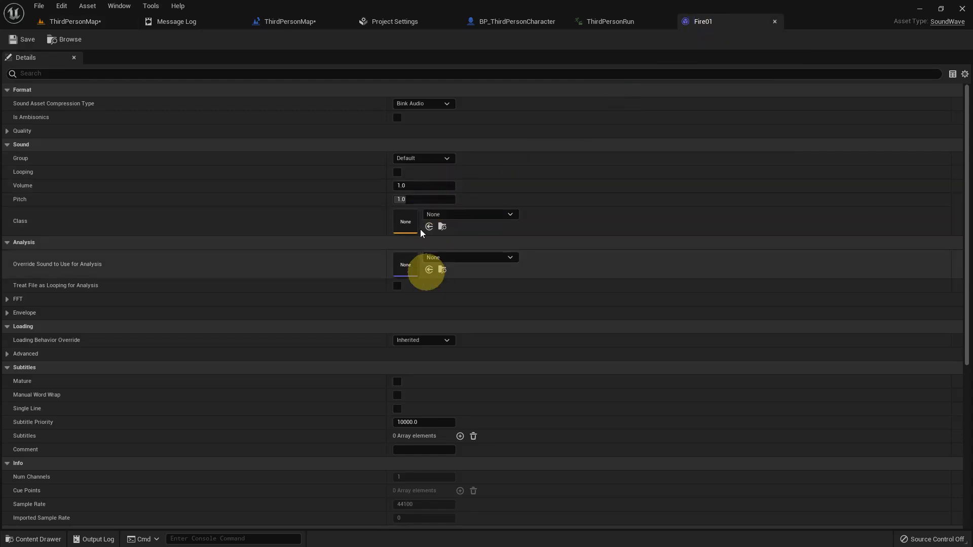
click(398, 174)
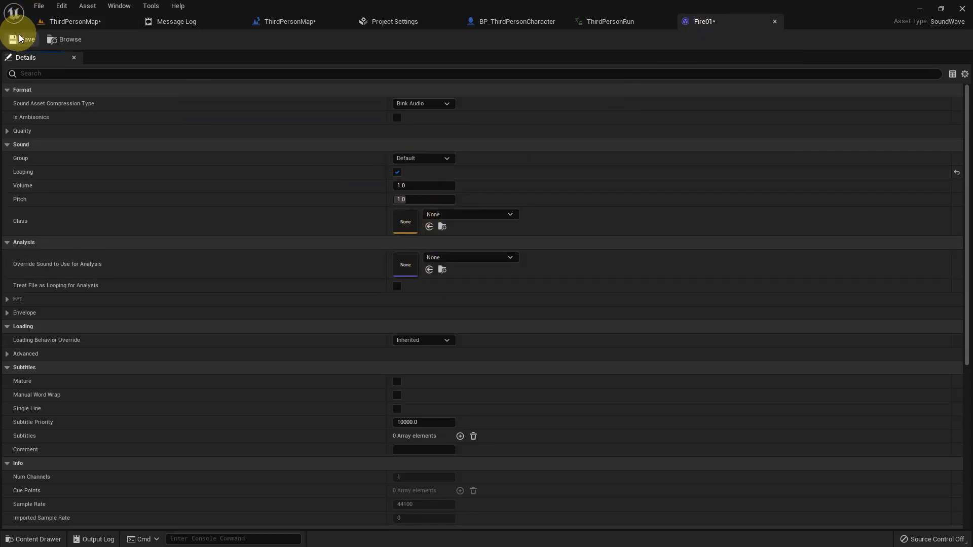
click(83, 25)
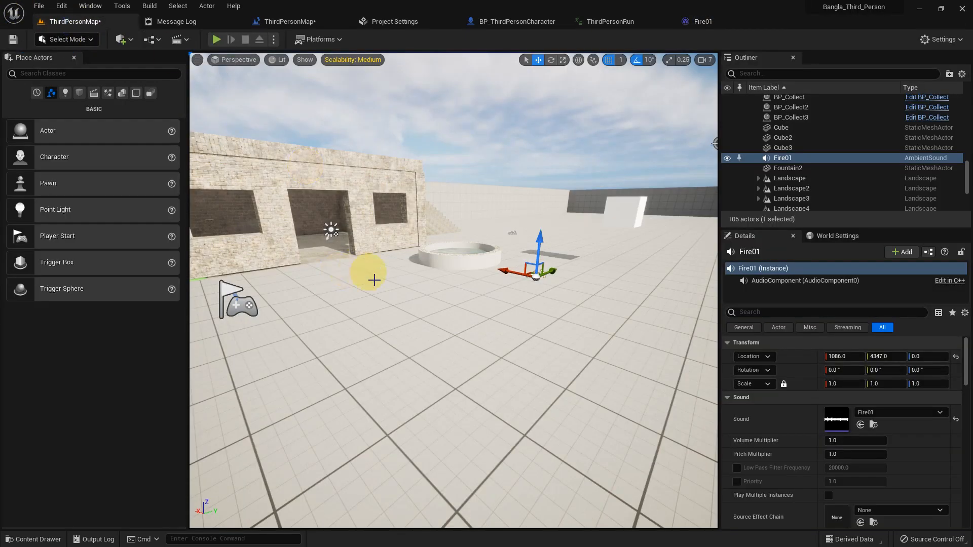
middle_click(415, 329)
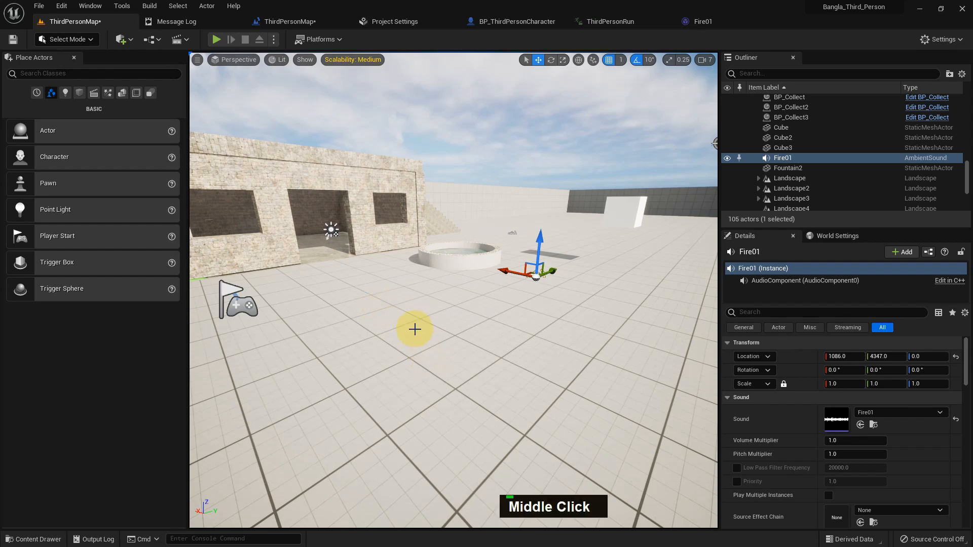
key(ctrl+space)
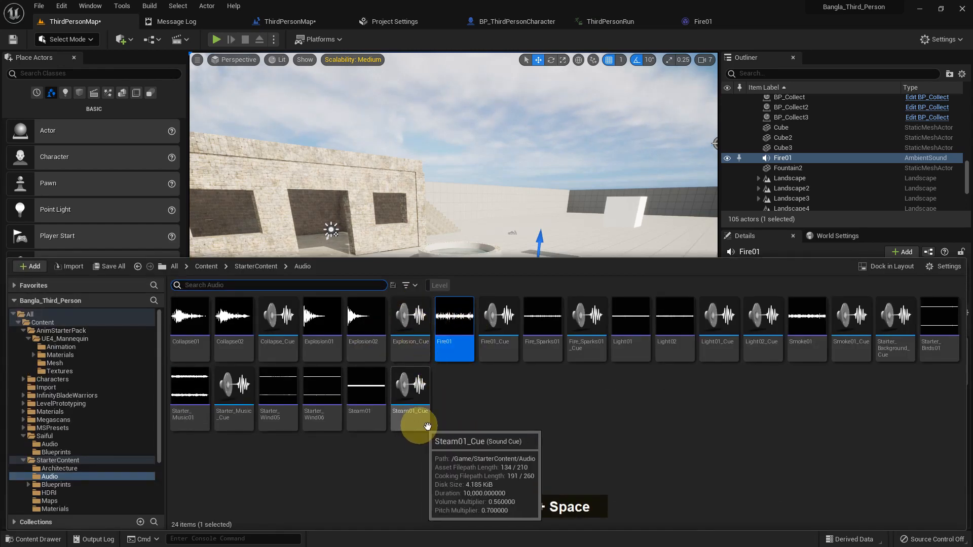
right_click(475, 412)
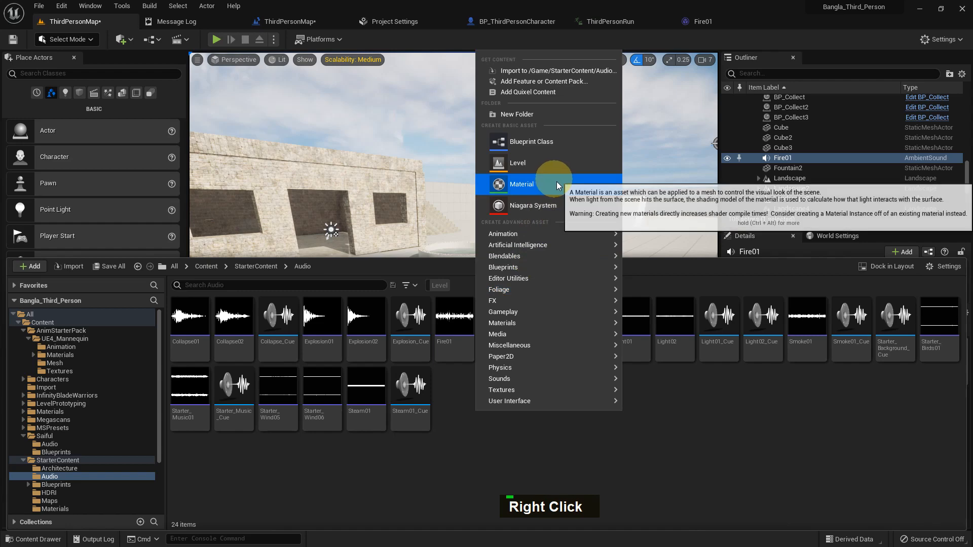
right_click(231, 344)
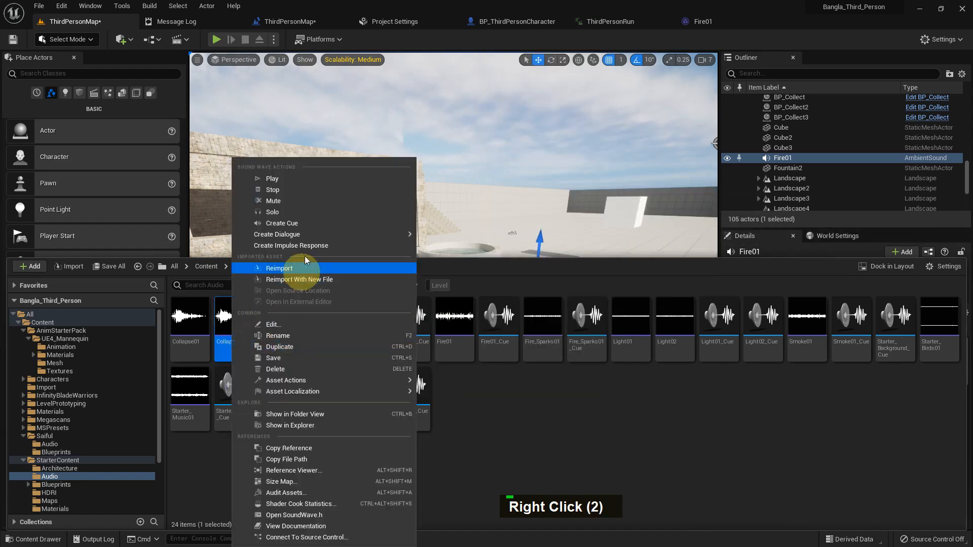
click(692, 439)
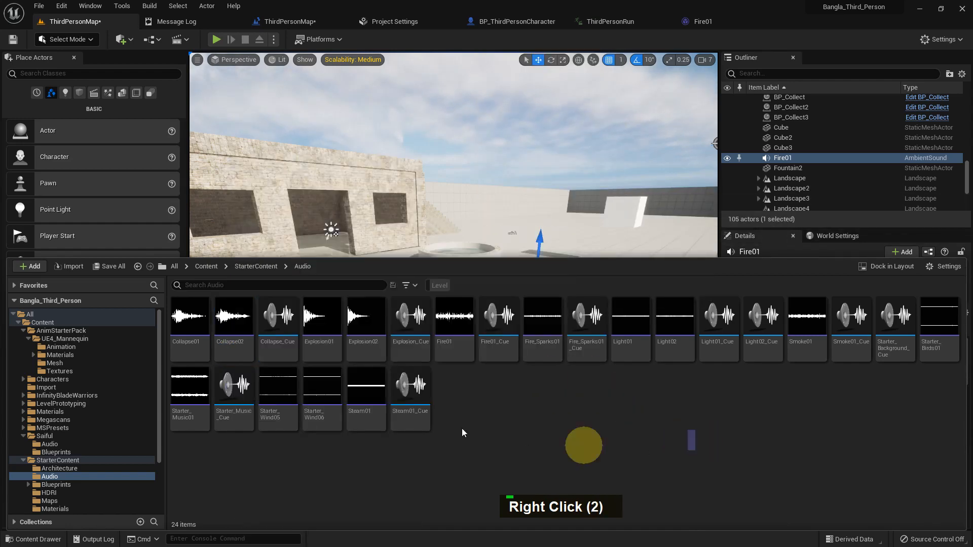
Create a sound cue from Walk_01 in the Saiful Audio folder and rename it Walk_Cue
click(65, 444)
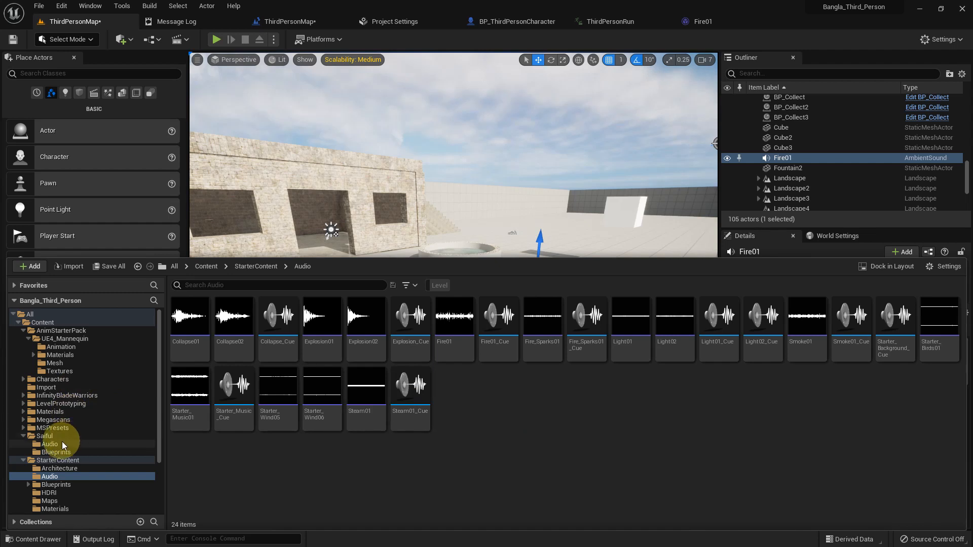
right_click(191, 359)
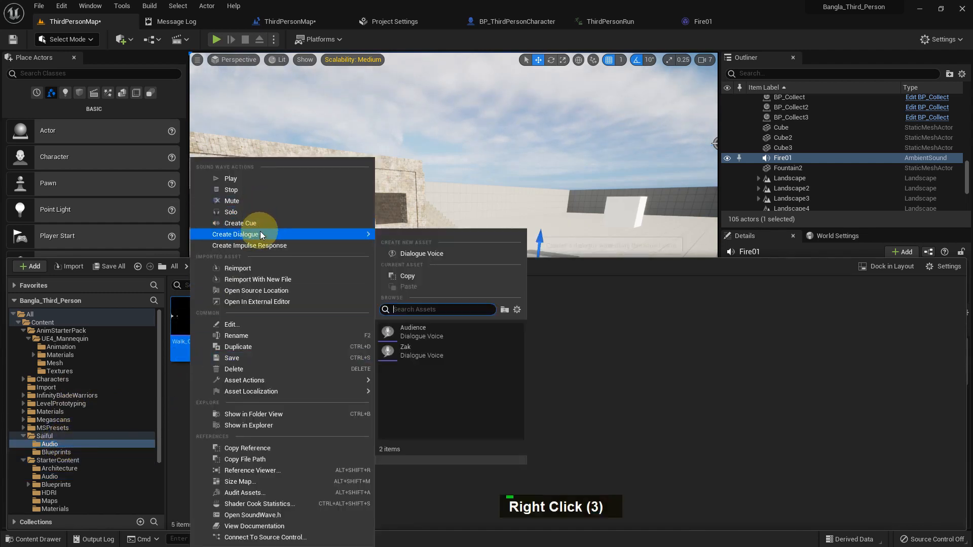
click(260, 224)
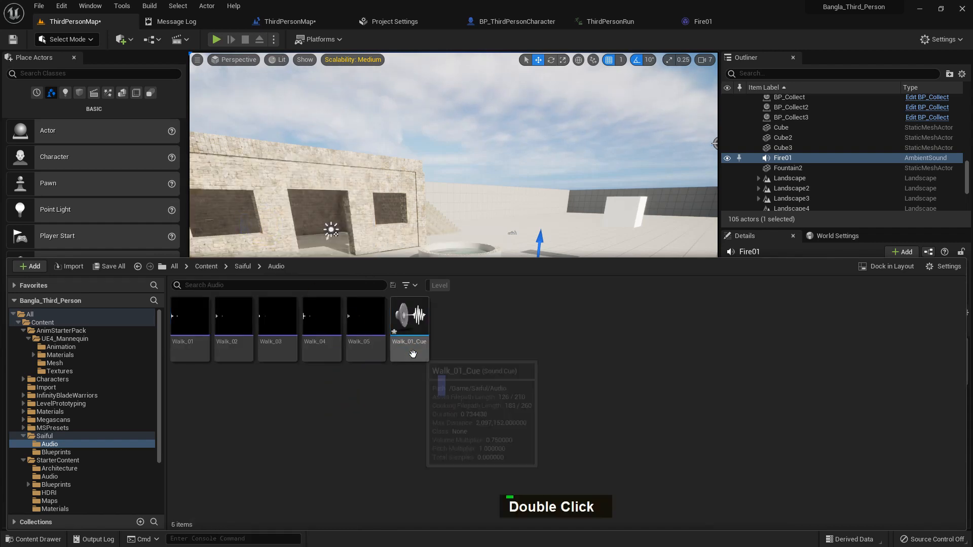
key(F2)
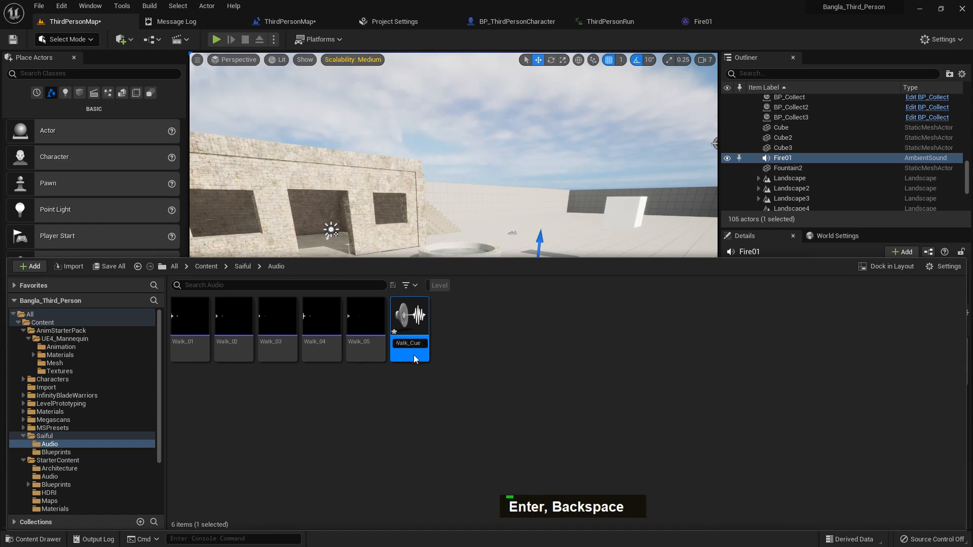
Open Walk_Cue and add Walk_02 through Walk_05 as wave player nodes in its graph
double_click(416, 354)
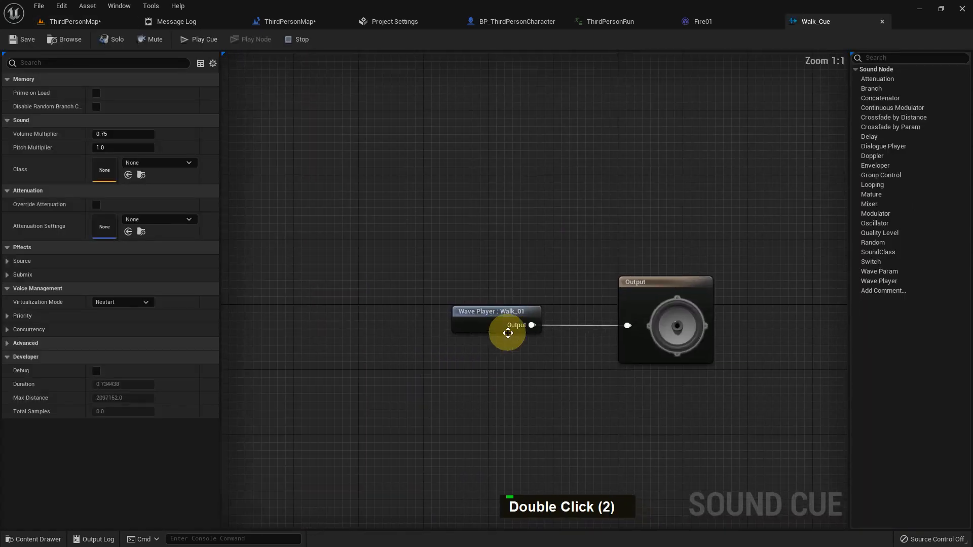
click(481, 314)
click(97, 23)
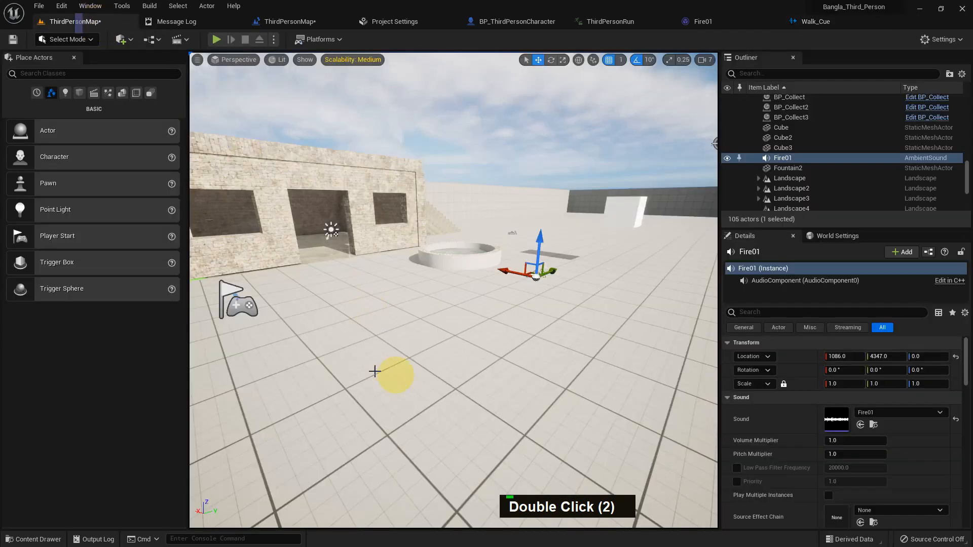
key(ctrl+space)
click(233, 329)
shift+click(321, 329)
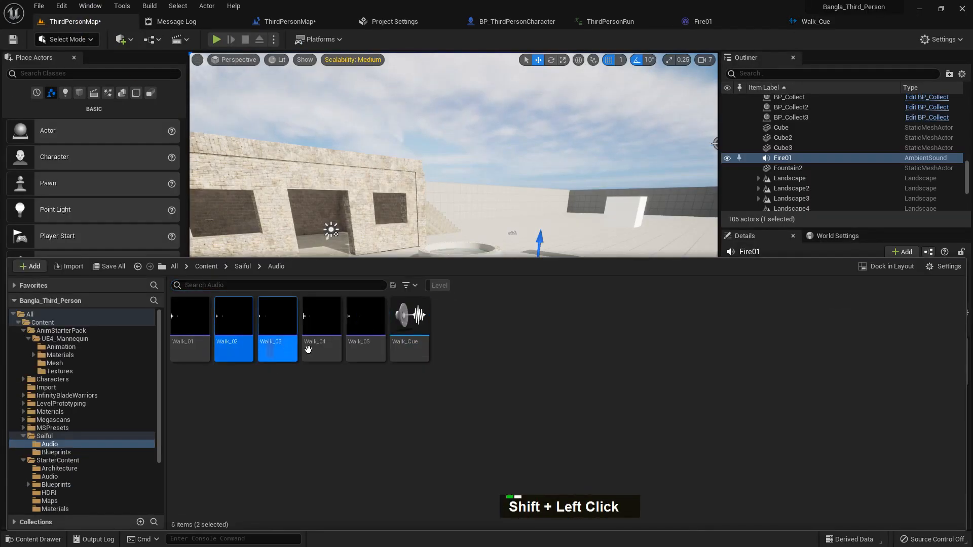
shift+click(356, 346)
drag(355, 347, 459, 320)
right_drag(447, 263, 443, 258)
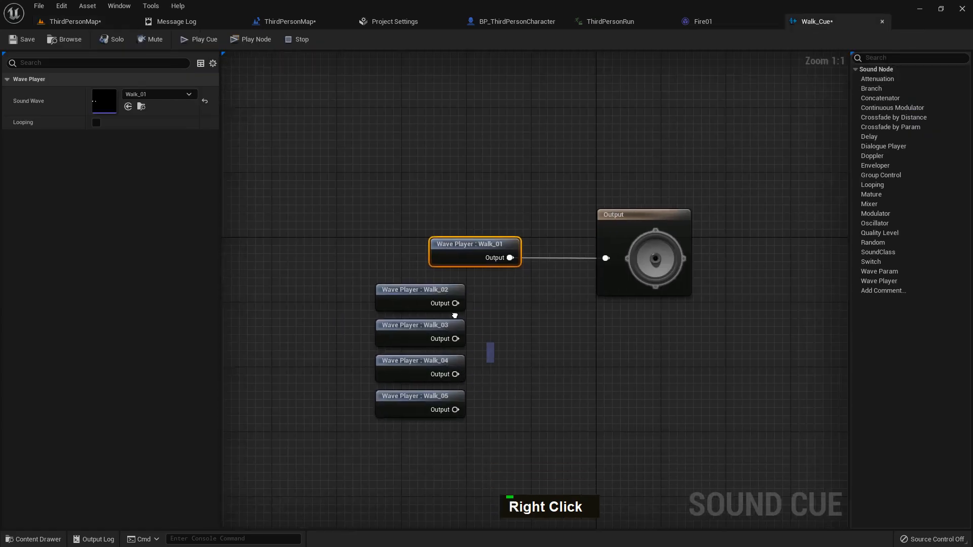
drag(443, 258, 382, 257)
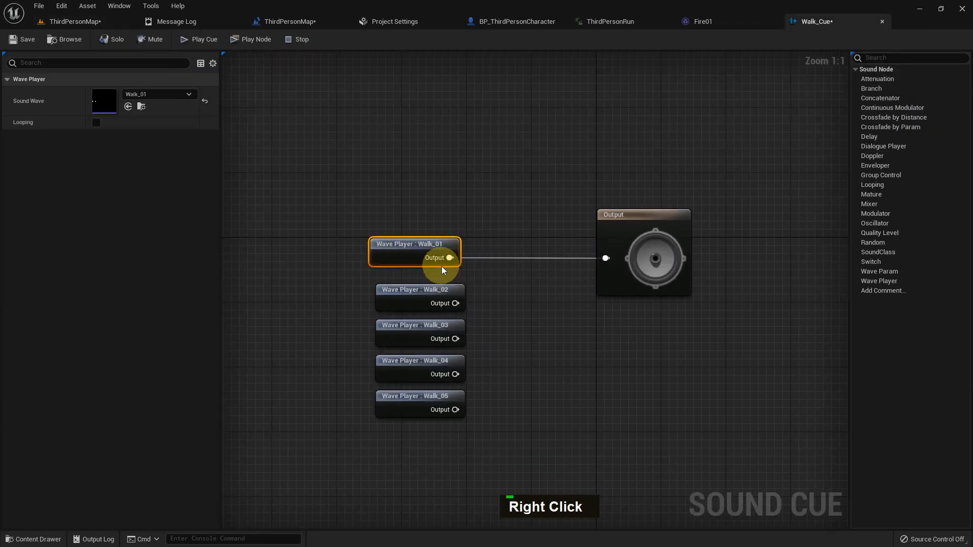
Insert a Random node from Walk_01's output and add extra inputs to it
drag(449, 258, 506, 269)
text(rando)
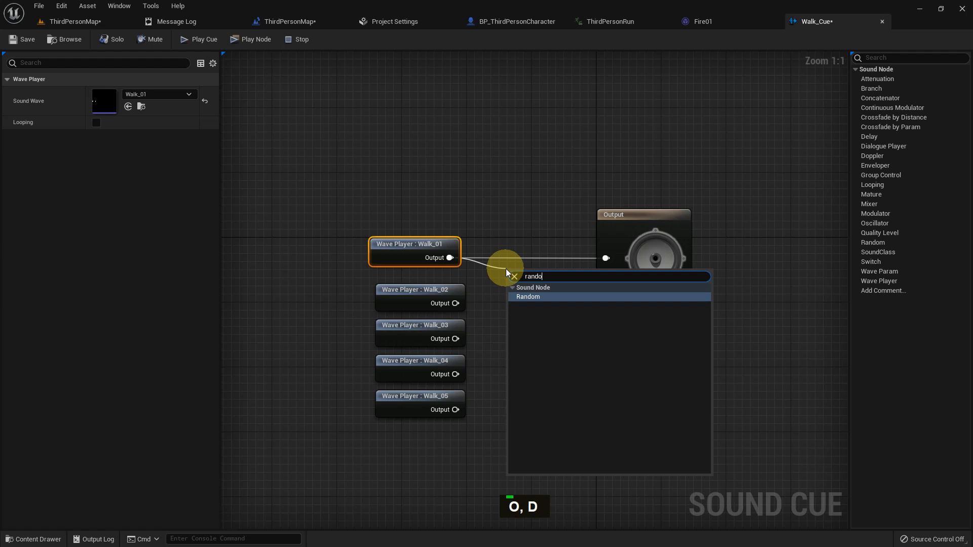
key(Return)
click(570, 306)
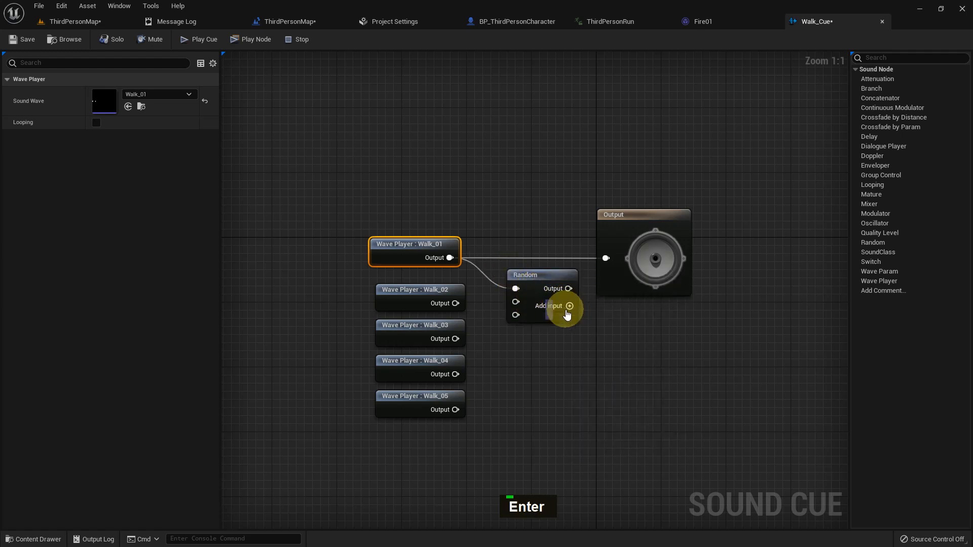
click(569, 307)
click(570, 306)
Wire Walk_02 to Walk_05 into the Random node, connect Random to the Output, and save the cue
drag(456, 303, 517, 304)
drag(456, 339, 516, 319)
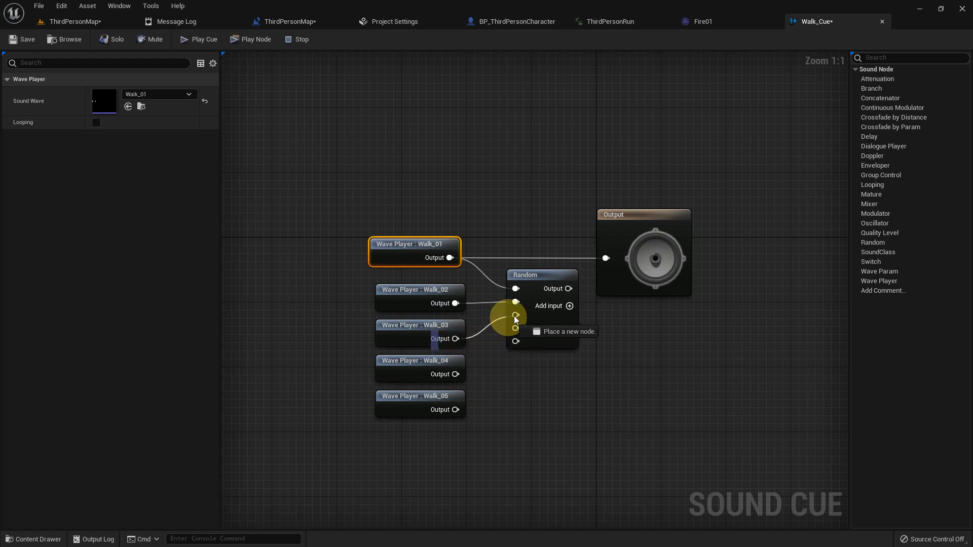
drag(455, 374, 516, 328)
drag(456, 409, 523, 344)
drag(578, 294, 606, 258)
click(21, 39)
double_click(551, 280)
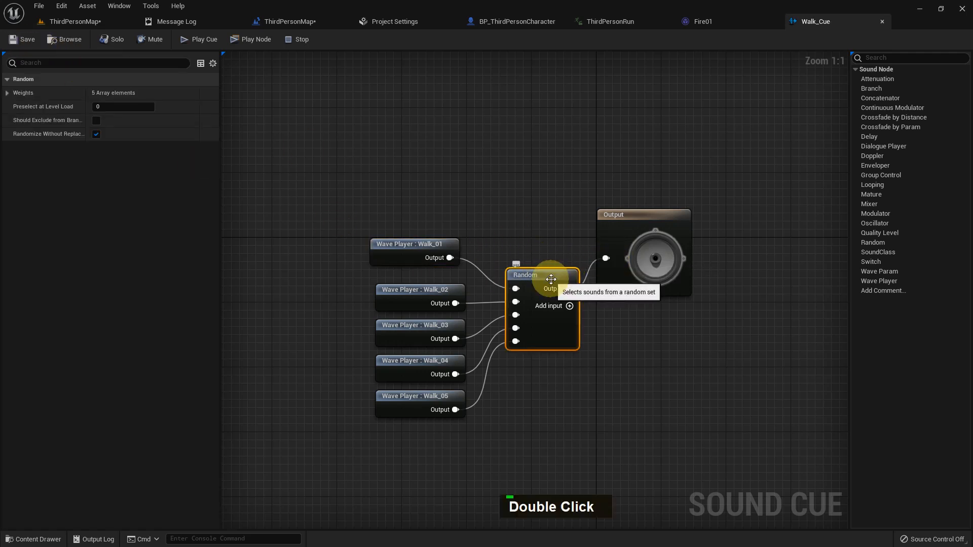
double_click(525, 283)
double_click(539, 289)
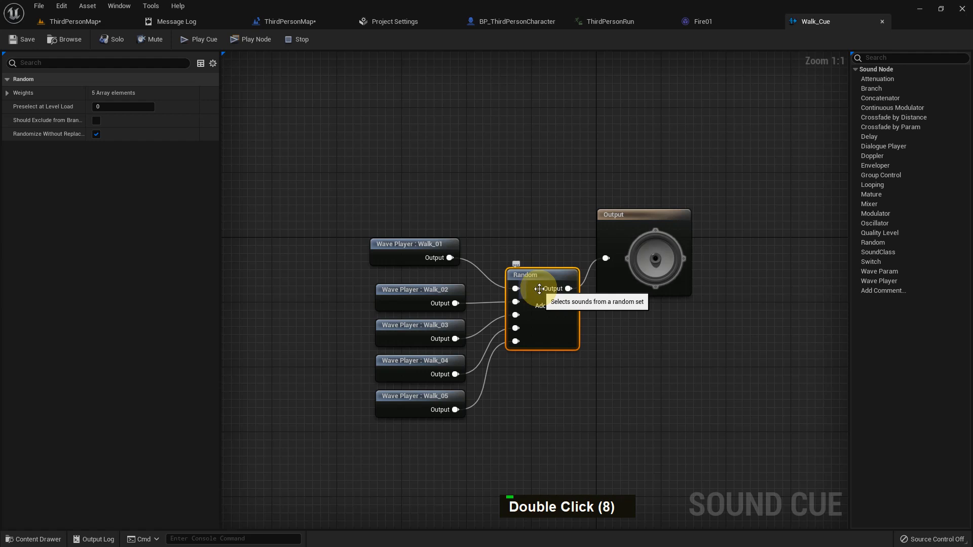
double_click(450, 304)
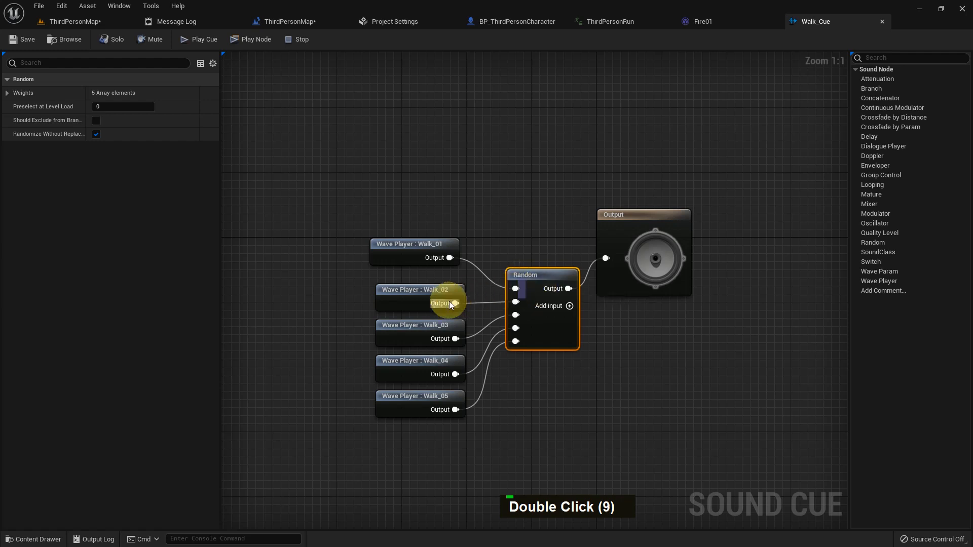
double_click(551, 306)
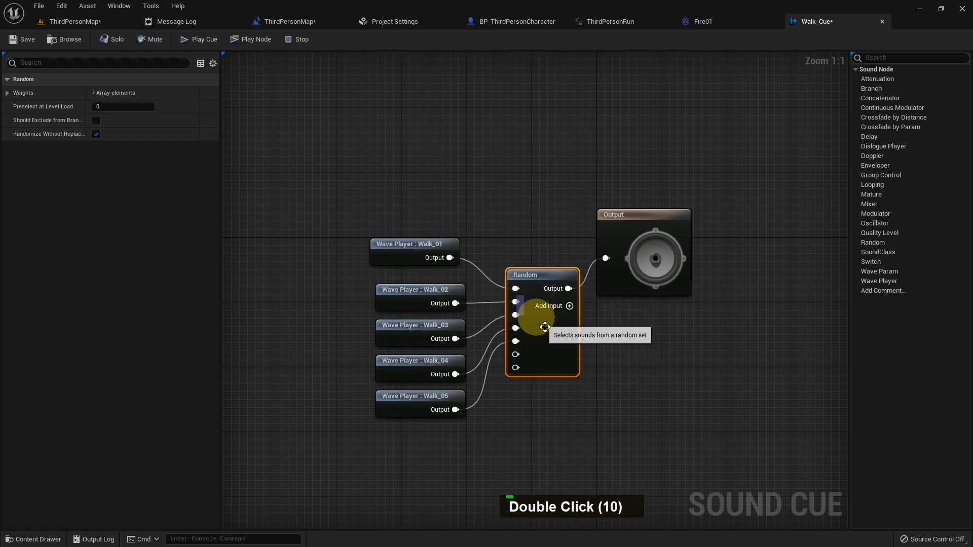
right_click(516, 369)
click(537, 408)
right_click(515, 354)
click(544, 400)
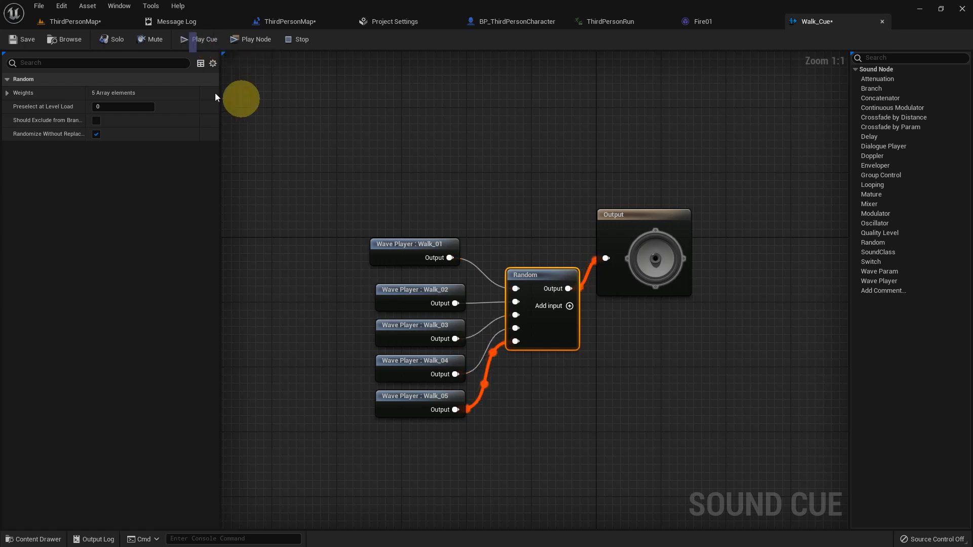
click(76, 21)
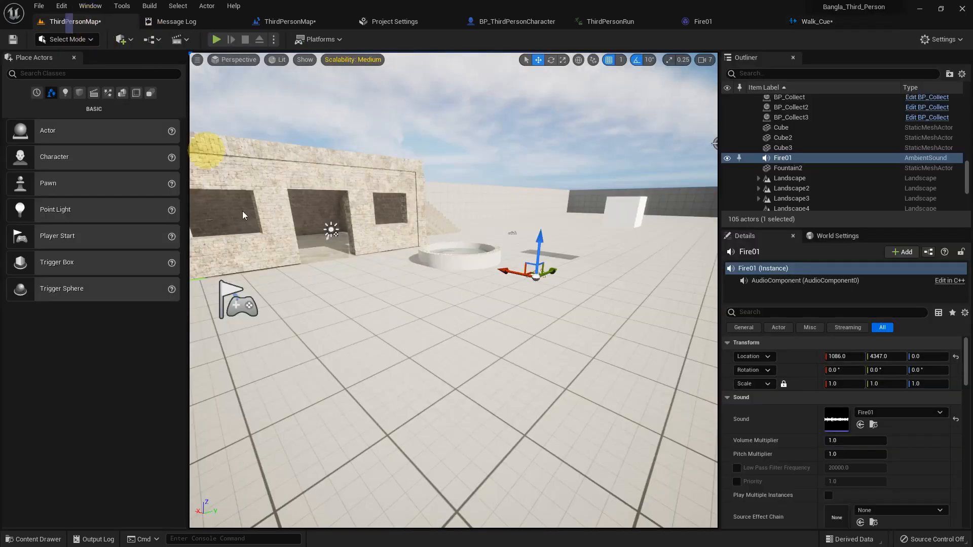
middle_click(358, 324)
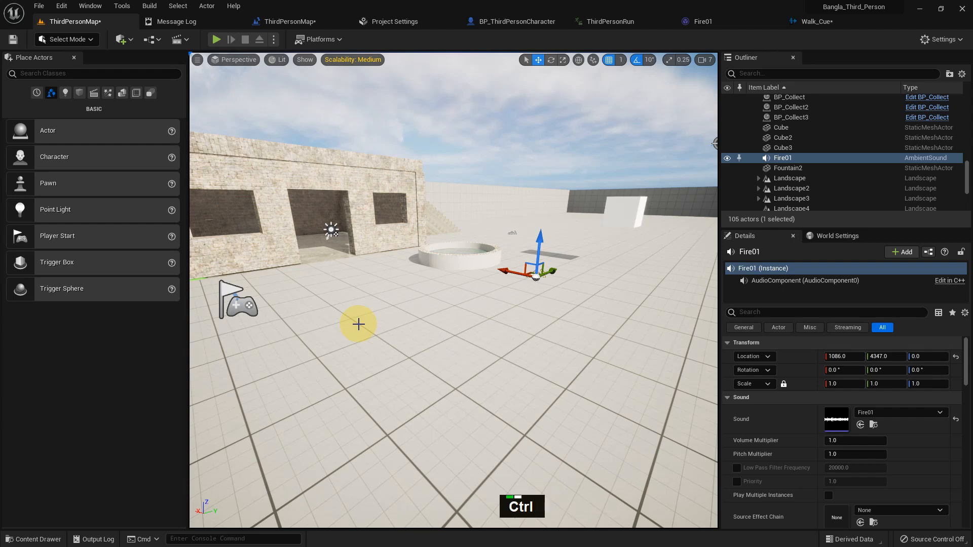
Place the Starter_Music_Cue from the StarterContent Audio folder into the level near the player start
key(ctrl+space)
scroll(65, 478, down, 5)
scroll(83, 478, down, 2)
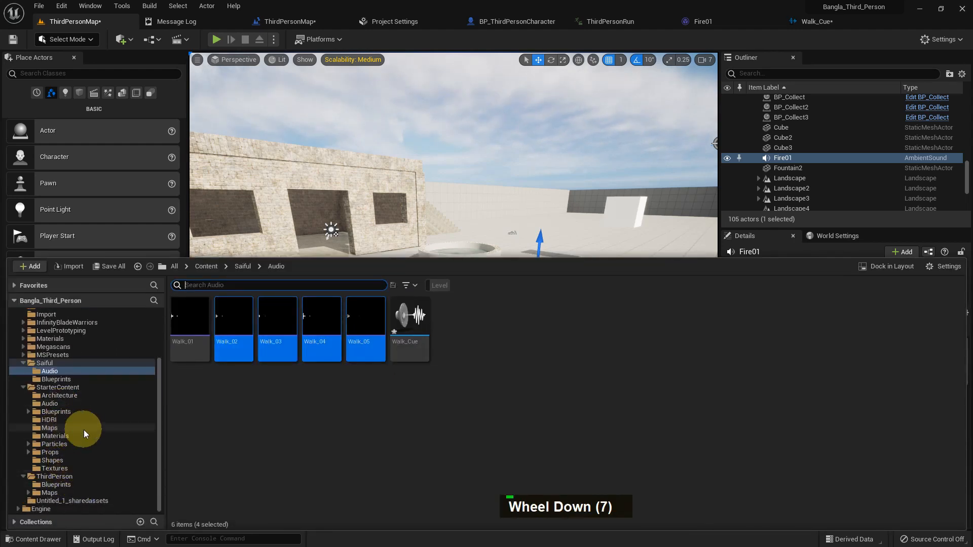
click(49, 404)
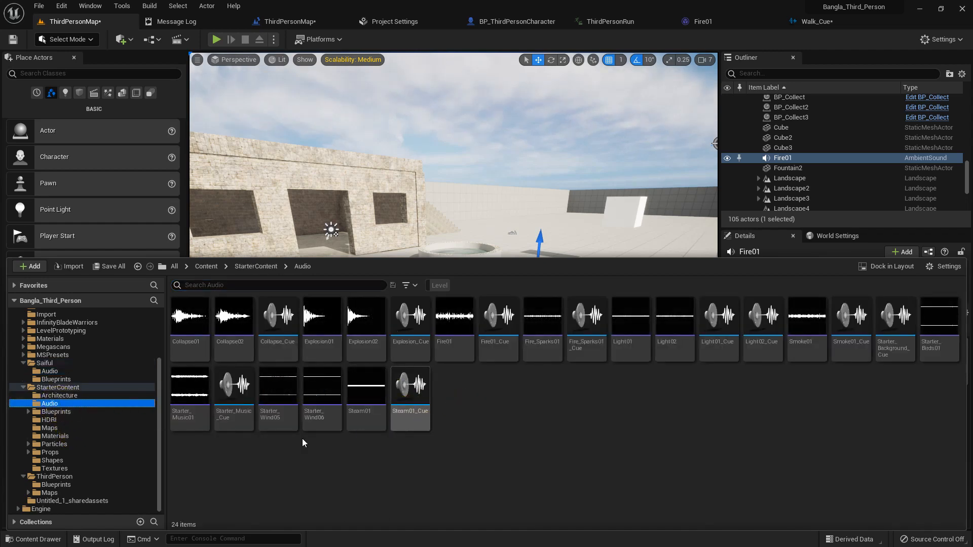
click(252, 404)
drag(252, 404, 361, 334)
Open Starter_Music_Cue and inspect its looping wave player node
key(ctrl+space)
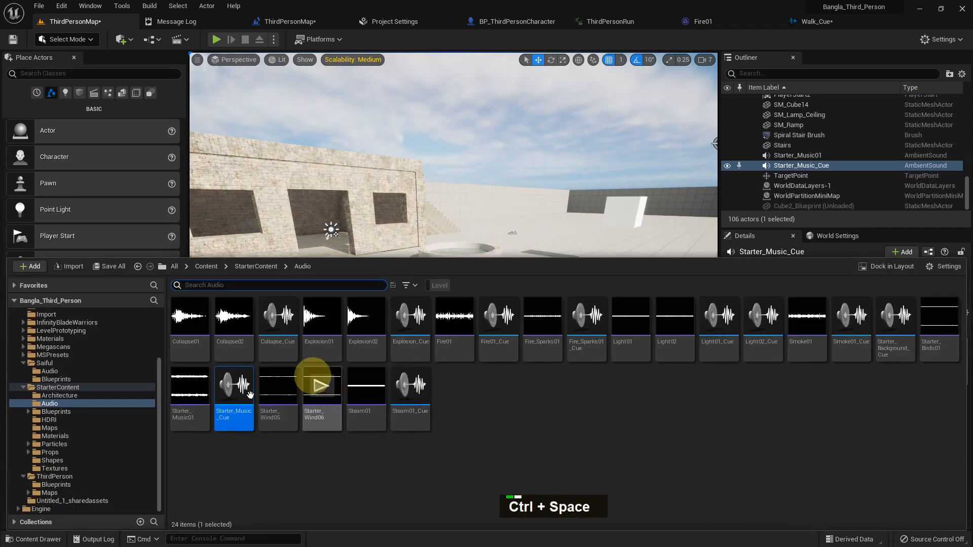
double_click(234, 408)
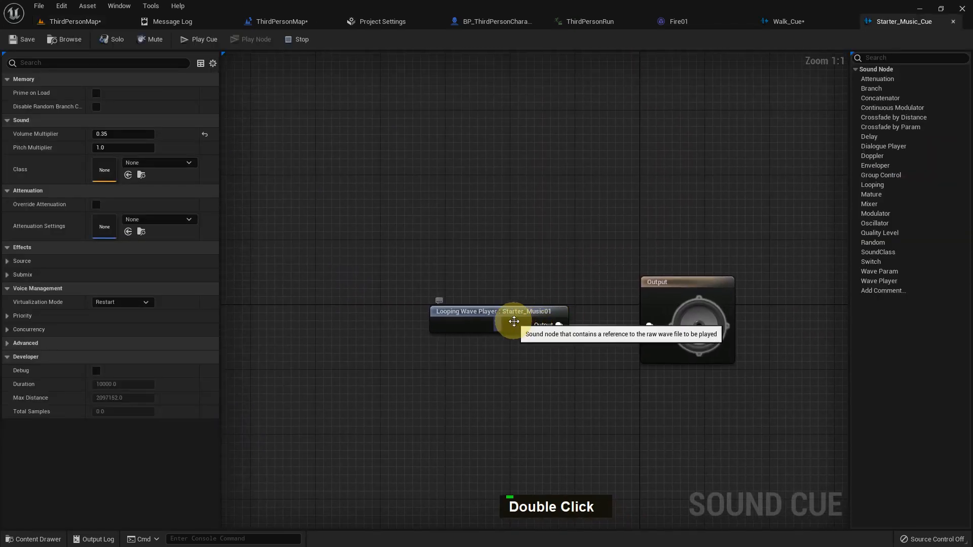
click(507, 322)
double_click(513, 321)
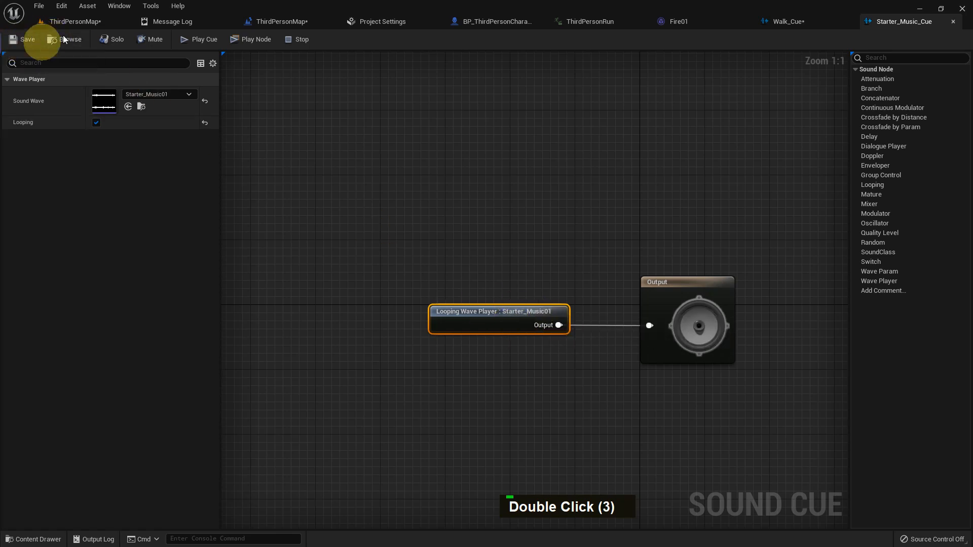
click(76, 21)
Open Starter_Background_Cue and inspect its looping wind and bird wave players, then close both cue editors
middle_click(332, 348)
key(ctrl+space)
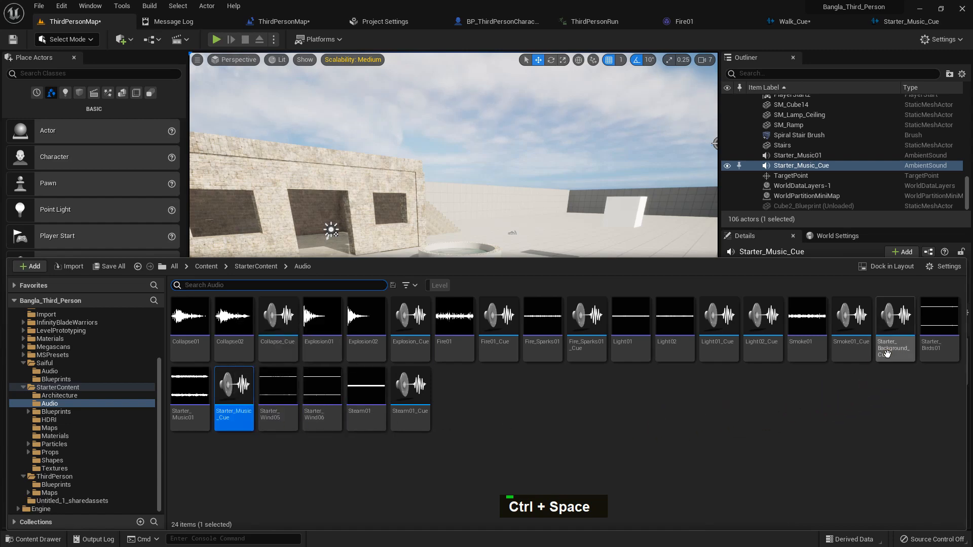
double_click(886, 354)
double_click(401, 252)
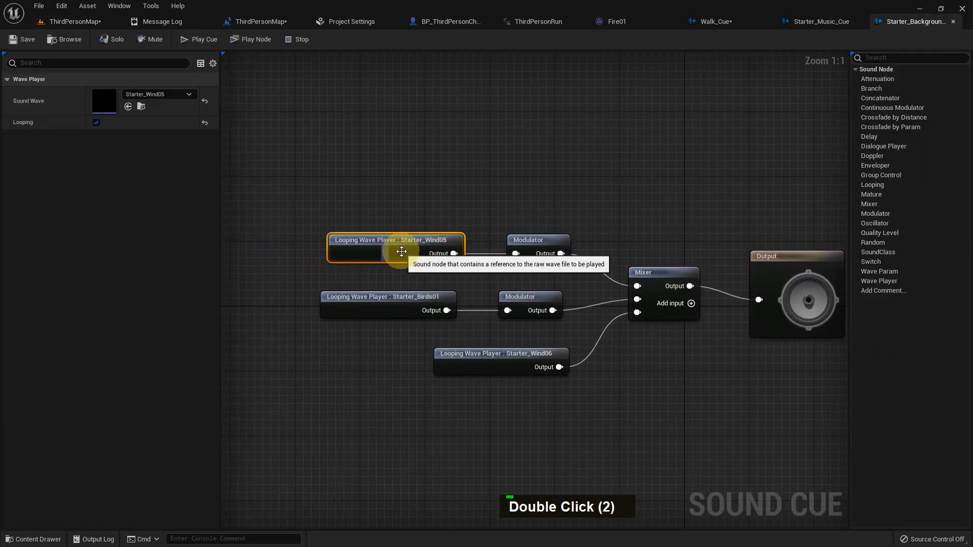
double_click(401, 304)
double_click(507, 369)
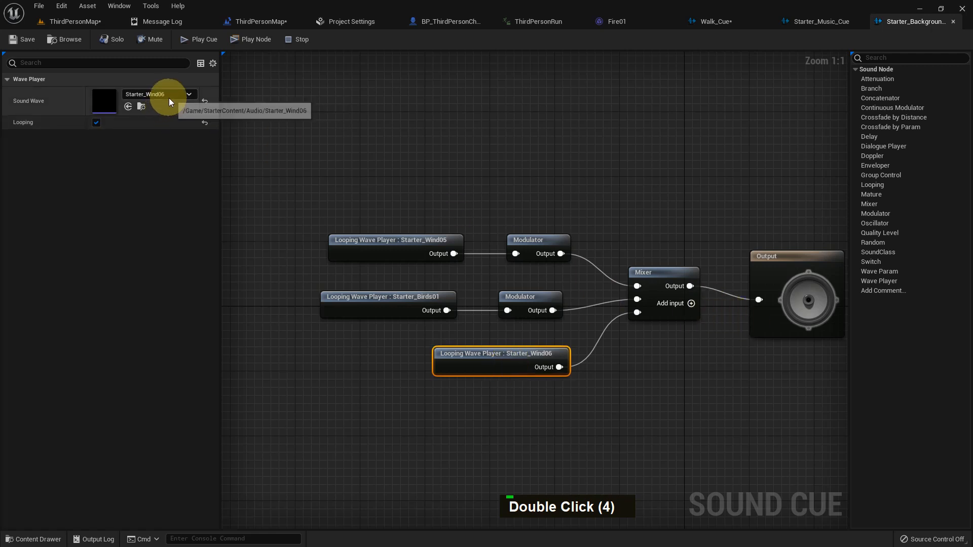
click(952, 21)
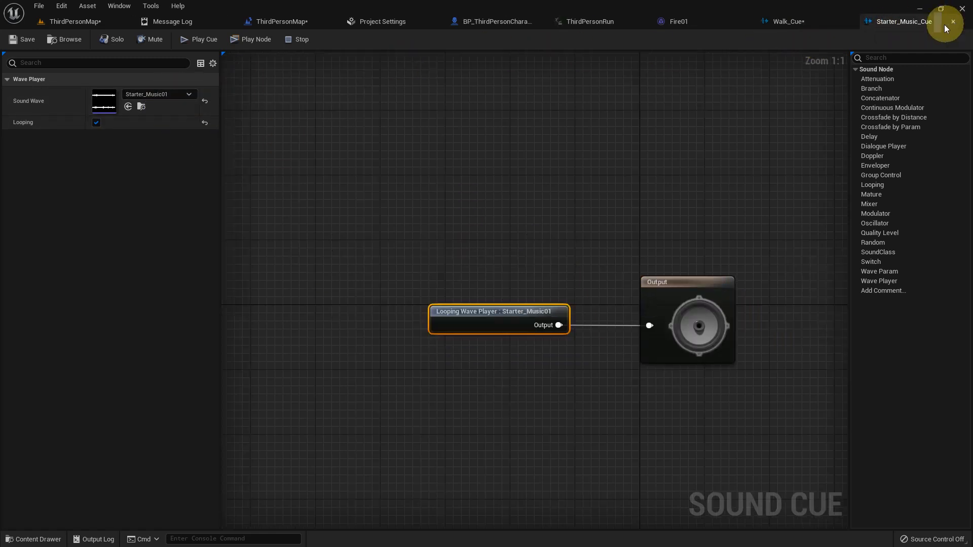
click(953, 21)
click(83, 22)
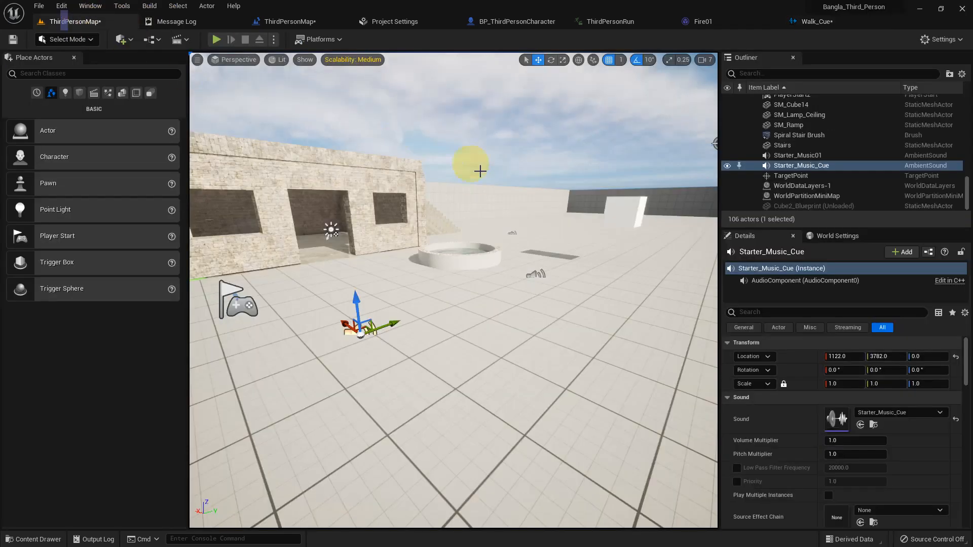
Delete the Fire01 and Starter_Music_Cue ambient sound actors from the level
click(535, 274)
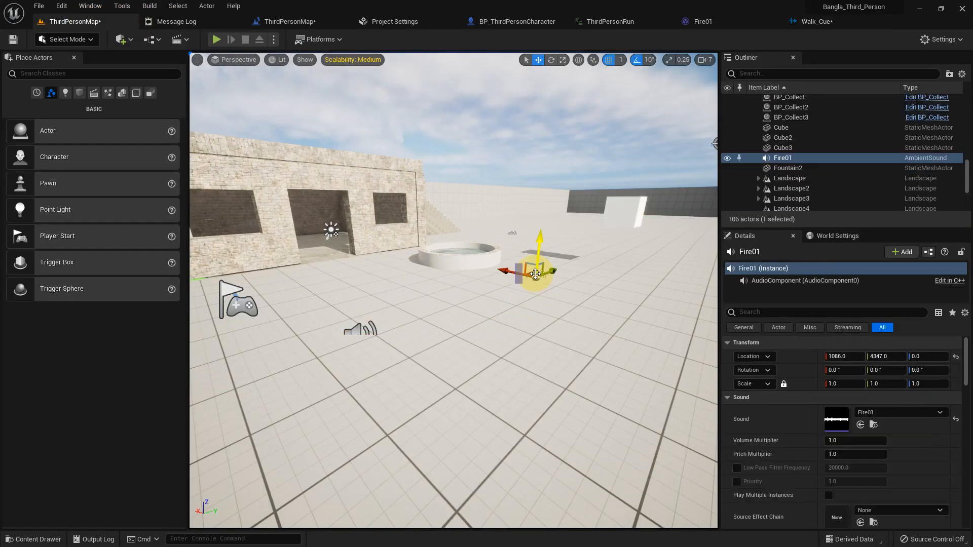
key(Delete)
click(352, 327)
key(Delete)
Place Starter_Background_Cue into the level beside the fountain
key(ctrl+space)
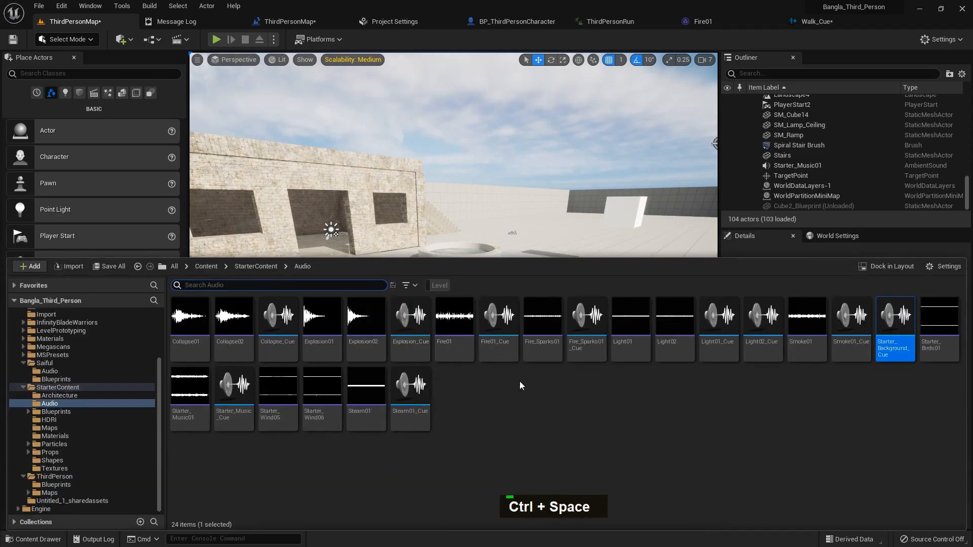
drag(861, 357, 396, 289)
middle_click(414, 328)
Play-test the level, walking the character around to listen to the ambient sound
key(alt+p)
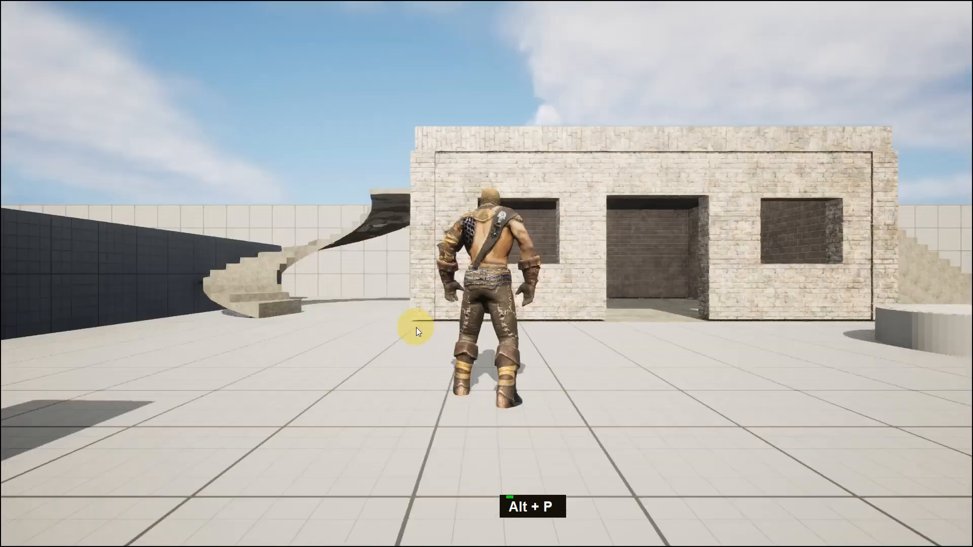
key(a)
key(w)
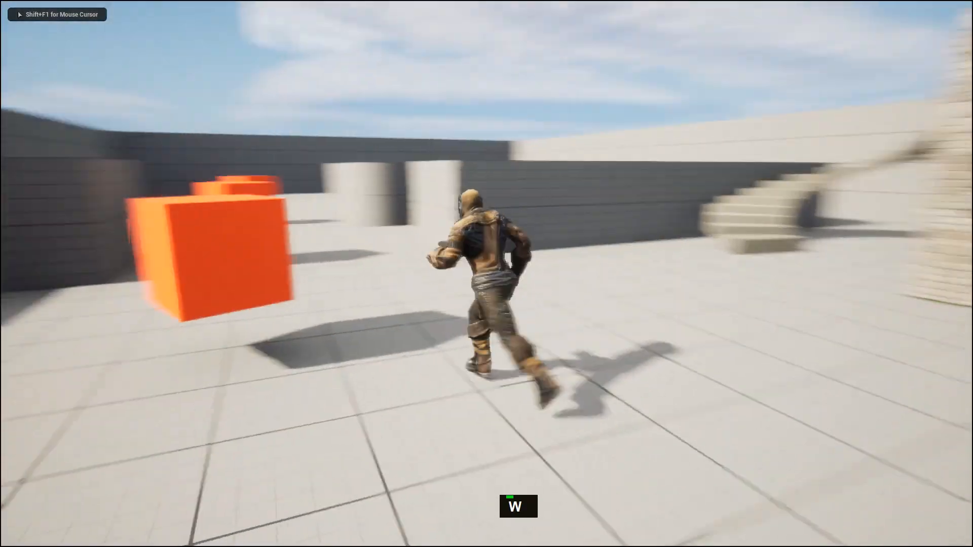
key(d)
key(d)
key(s)
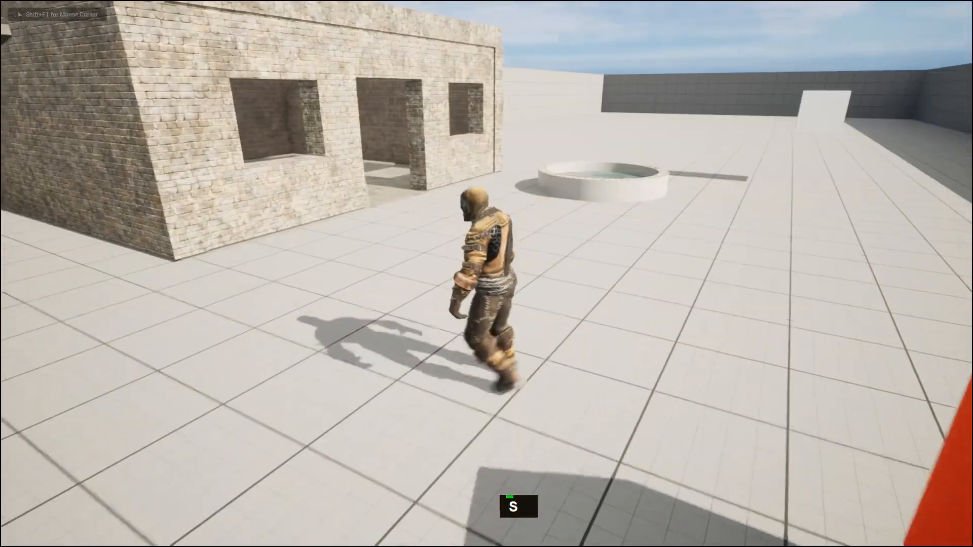
key(w)
key(d)
key(Escape)
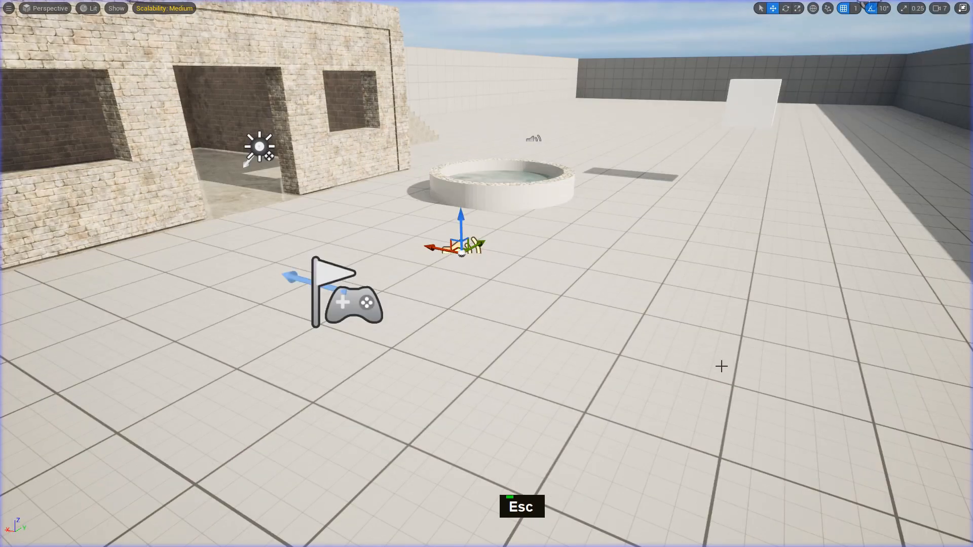
middle_click(721, 365)
key(F11)
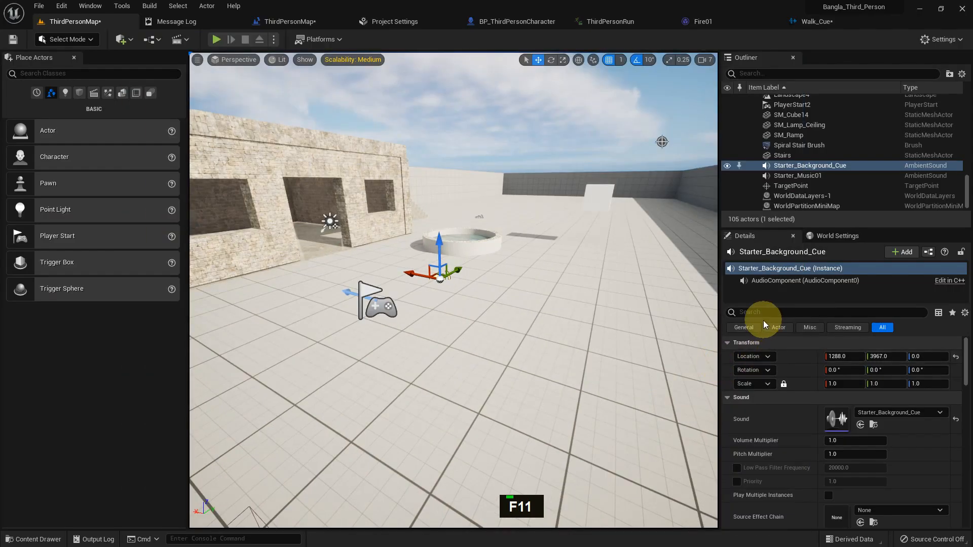
Filter the ambient sound actor's details by auto to check its Auto Activate setting
click(752, 313)
text(auto)
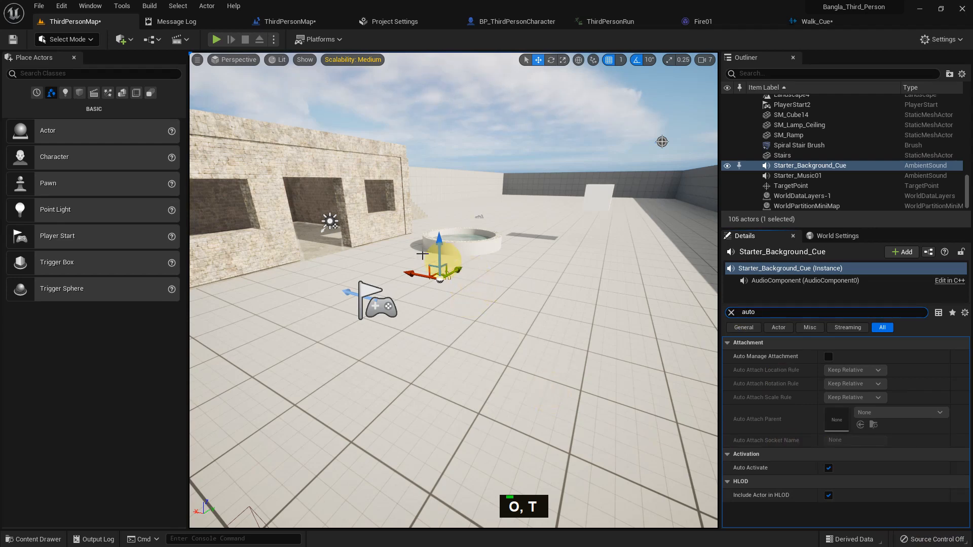
middle_click(330, 298)
Open BP_Collect from the Saiful Blueprints folder and add an Audio component to it
key(ctrl+space)
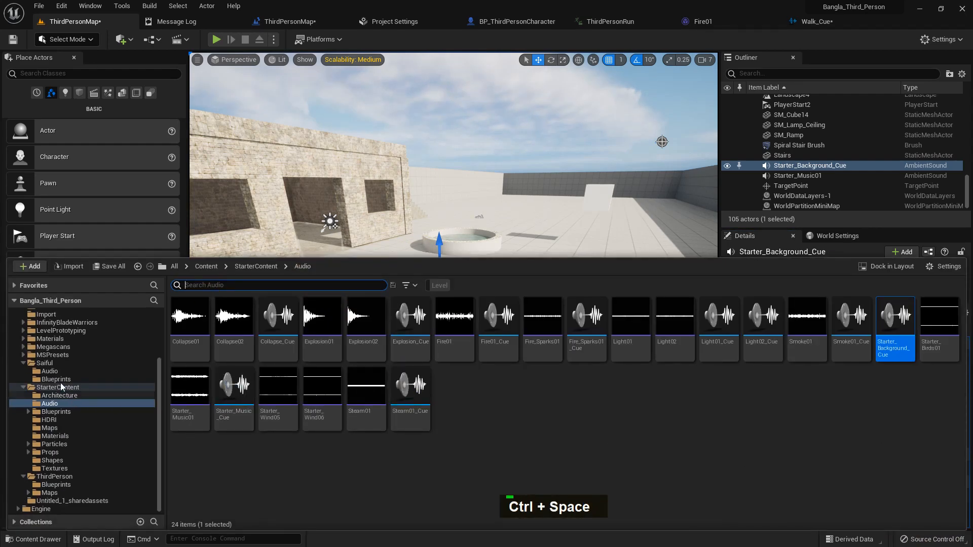
click(56, 379)
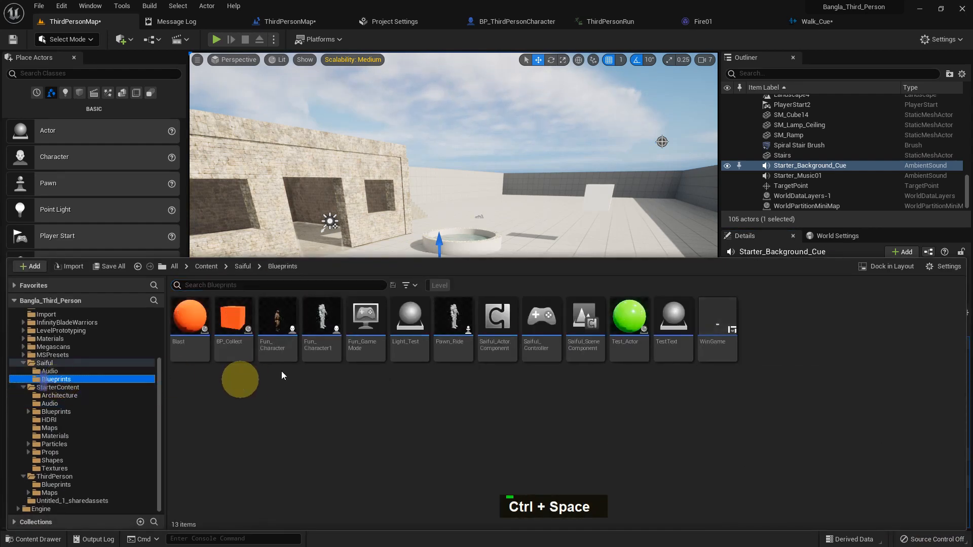
double_click(227, 352)
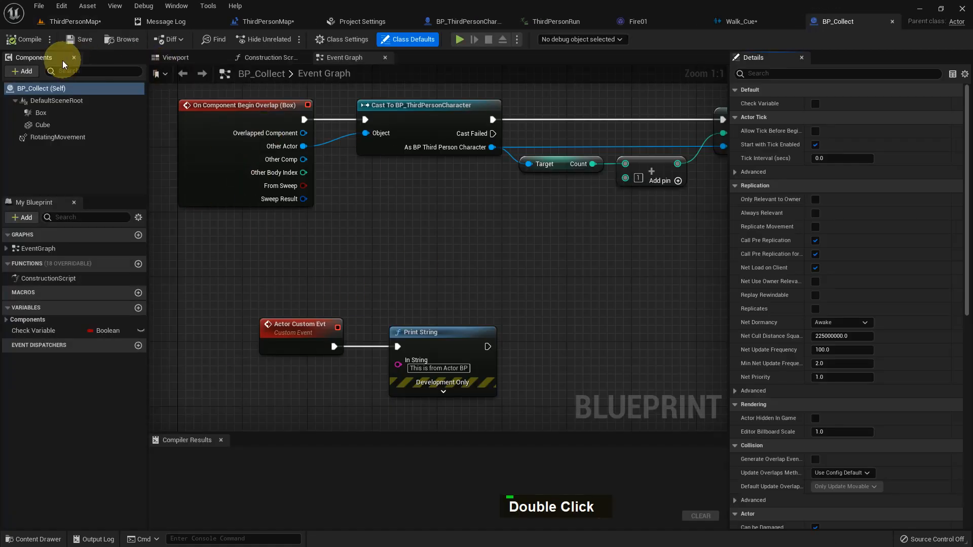
click(25, 71)
text(s)
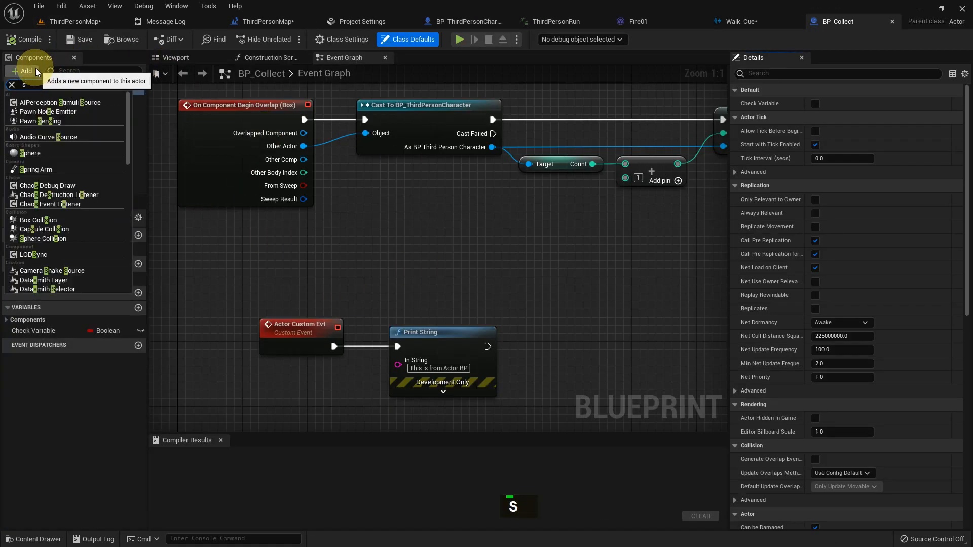
text(n)
text(soun)
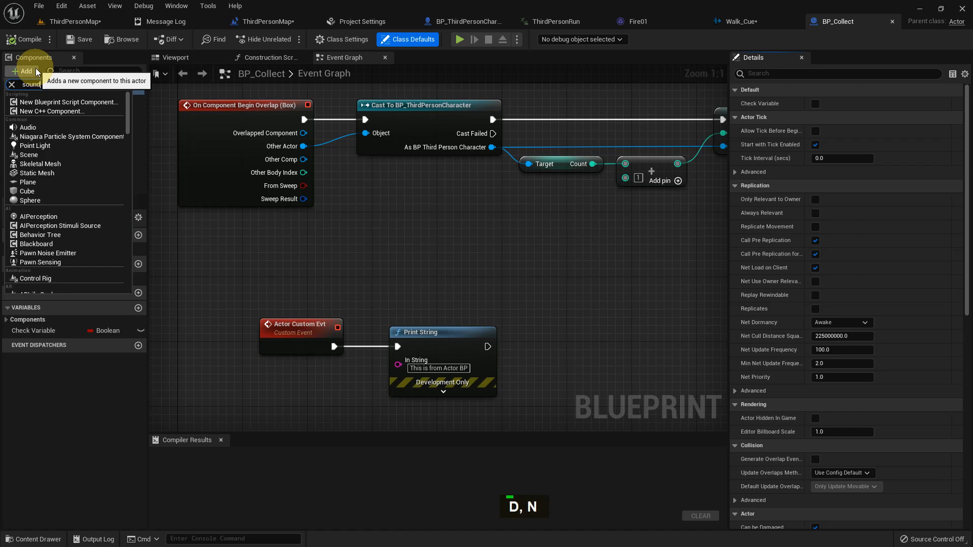
text(d)
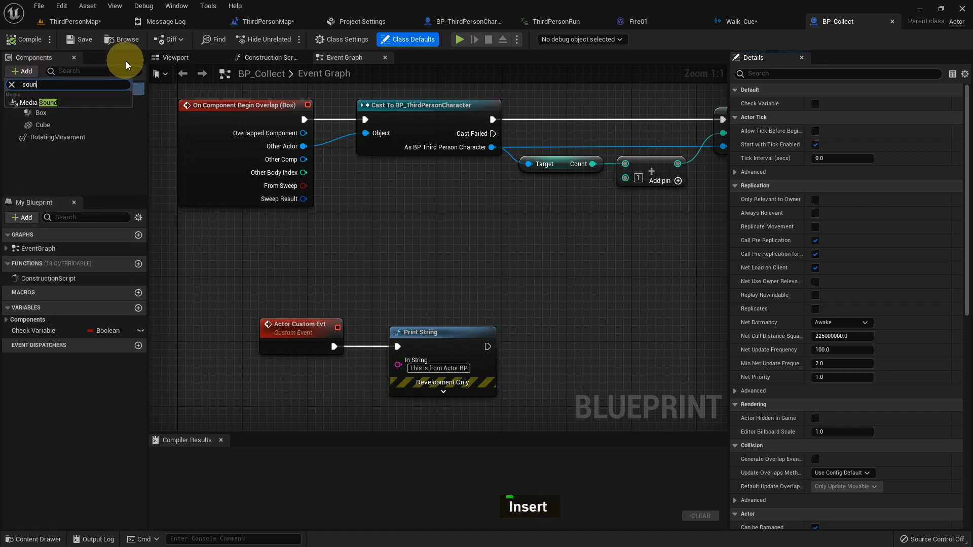
text(audio)
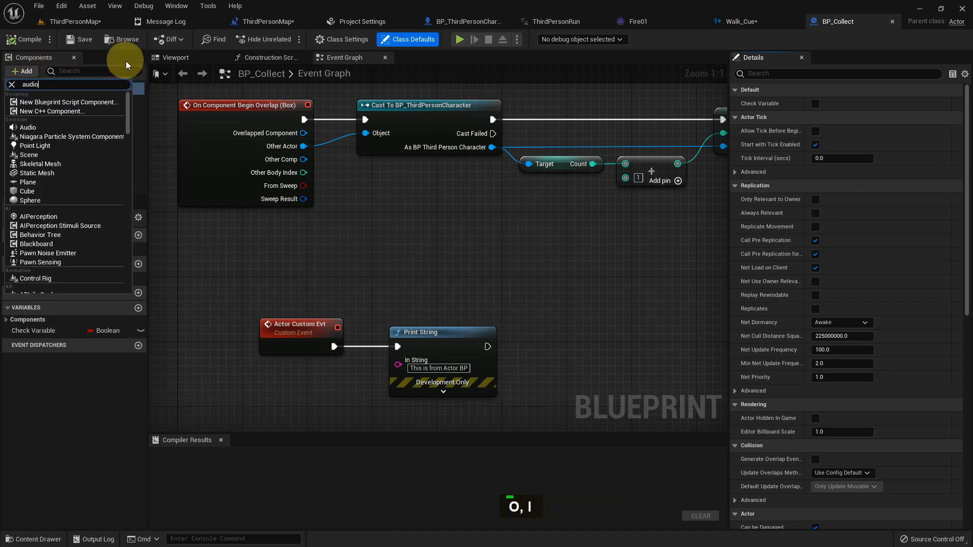
click(66, 100)
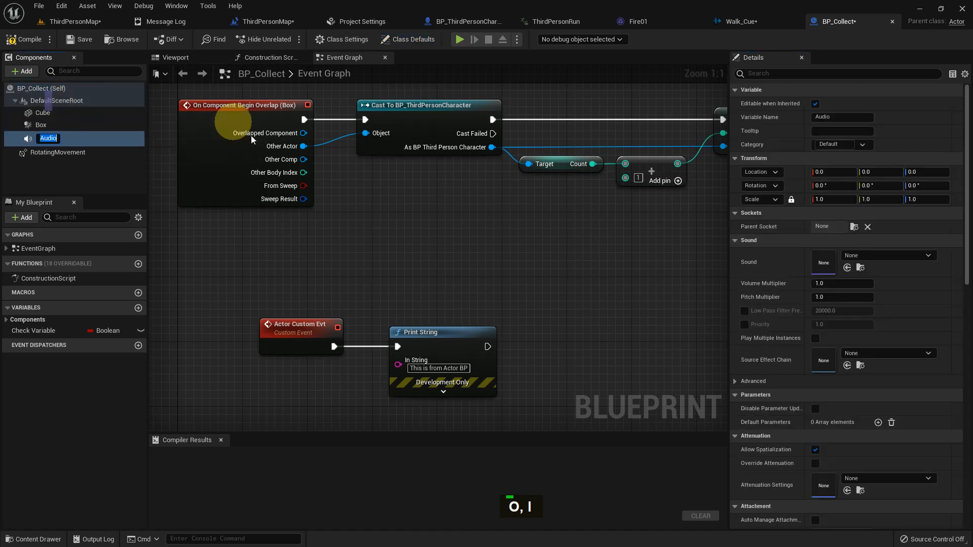
Set the Audio component's sound to Blast and enable Override Attenuation in its viewport
click(200, 63)
click(200, 66)
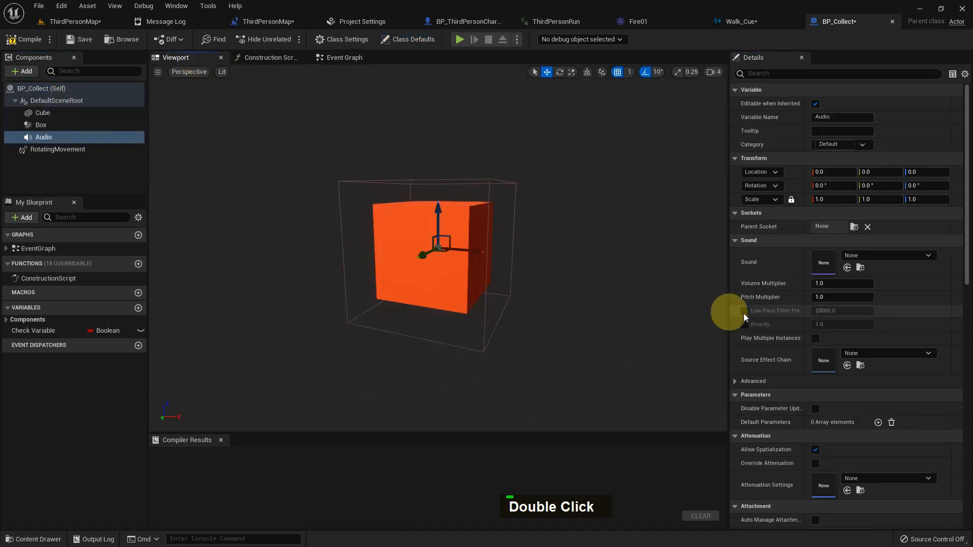
scroll(853, 319, down, 3)
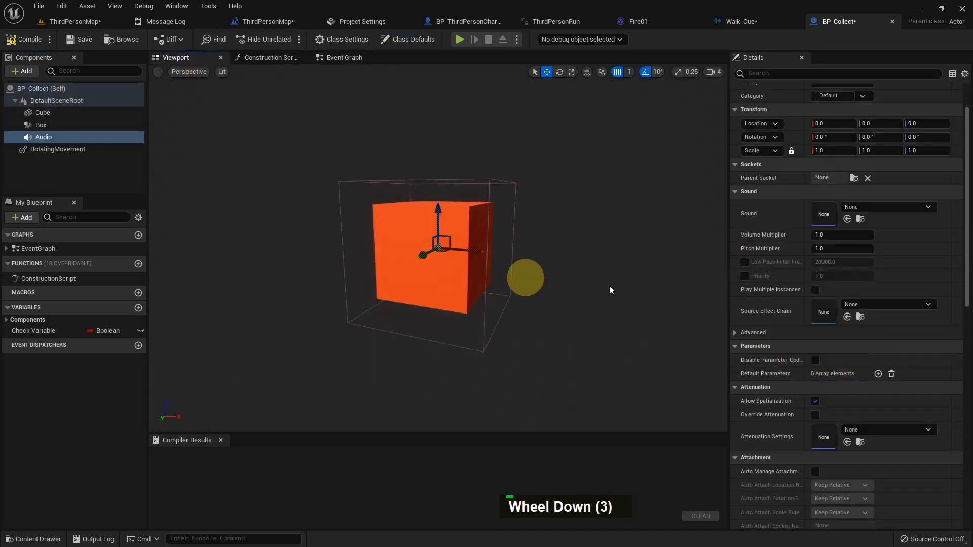
scroll(853, 297, up, 1)
click(856, 231)
click(864, 348)
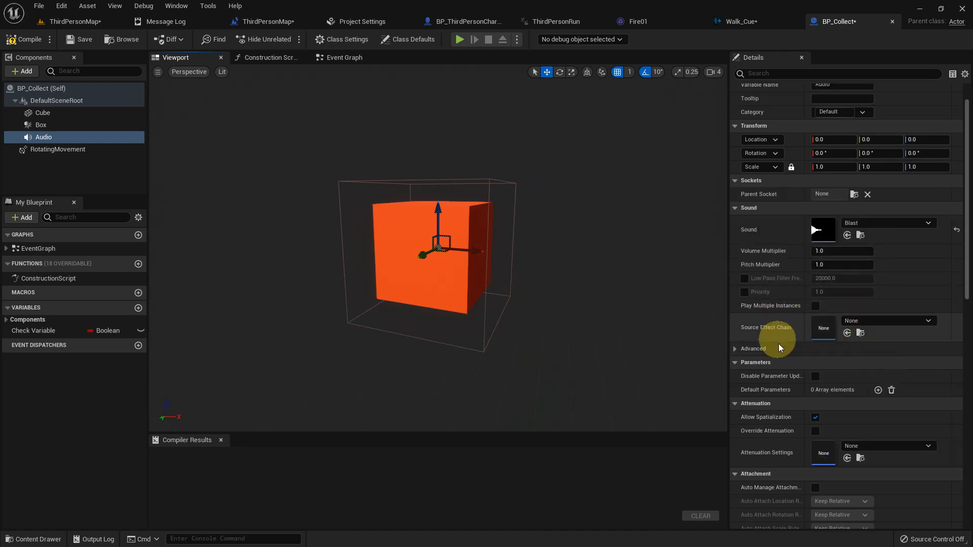
click(816, 432)
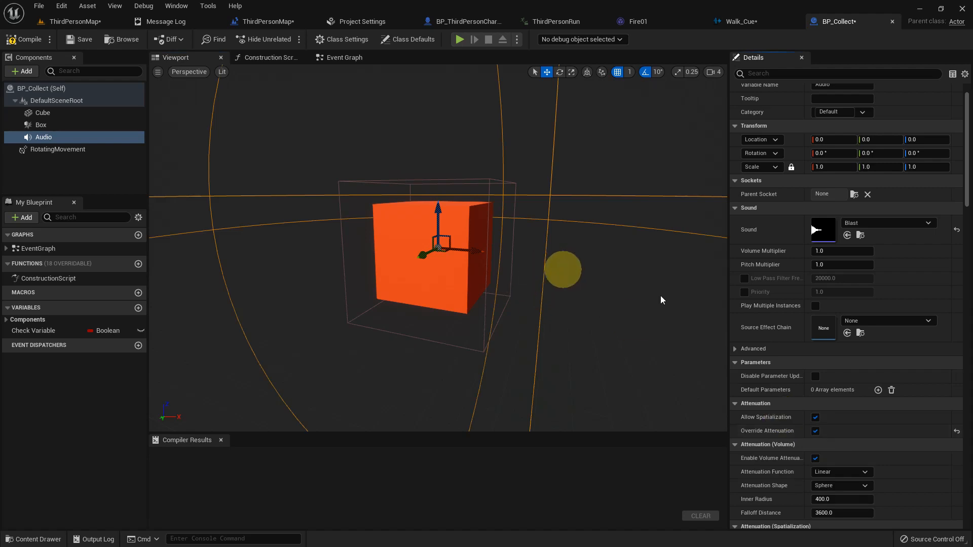
Filter the Audio component's details by auto to examine its activation settings, then clear the filter
scroll(849, 404, down, 5)
scroll(886, 318, up, 8)
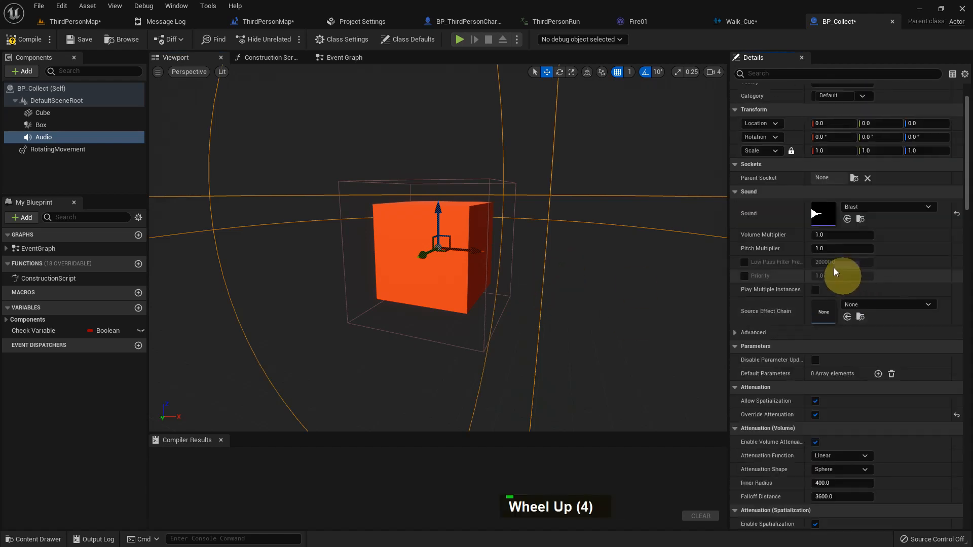
click(764, 78)
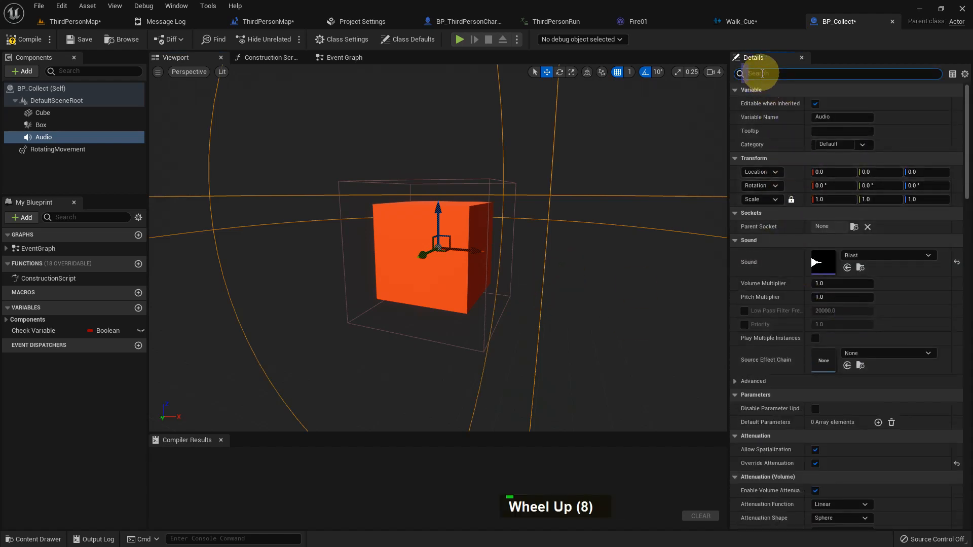
text(auto)
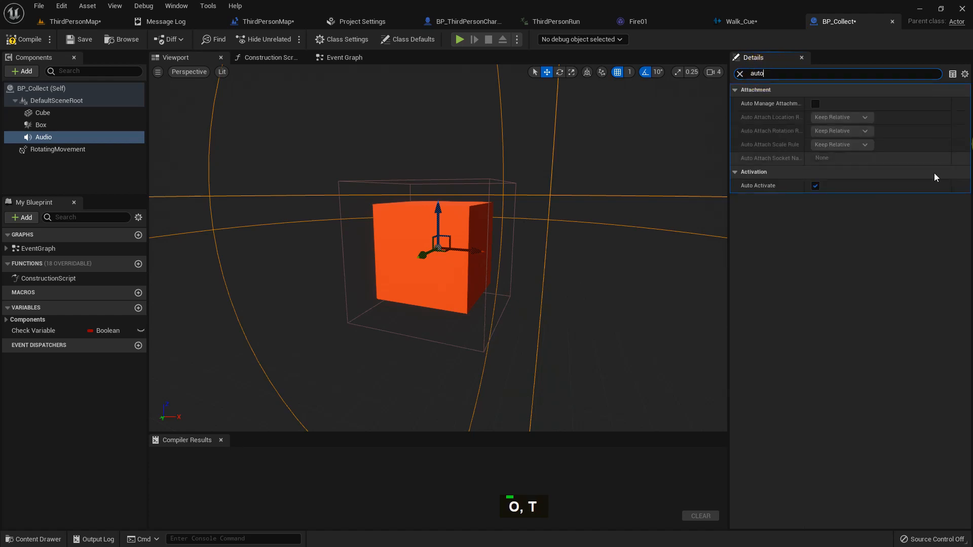
drag(763, 74, 733, 70)
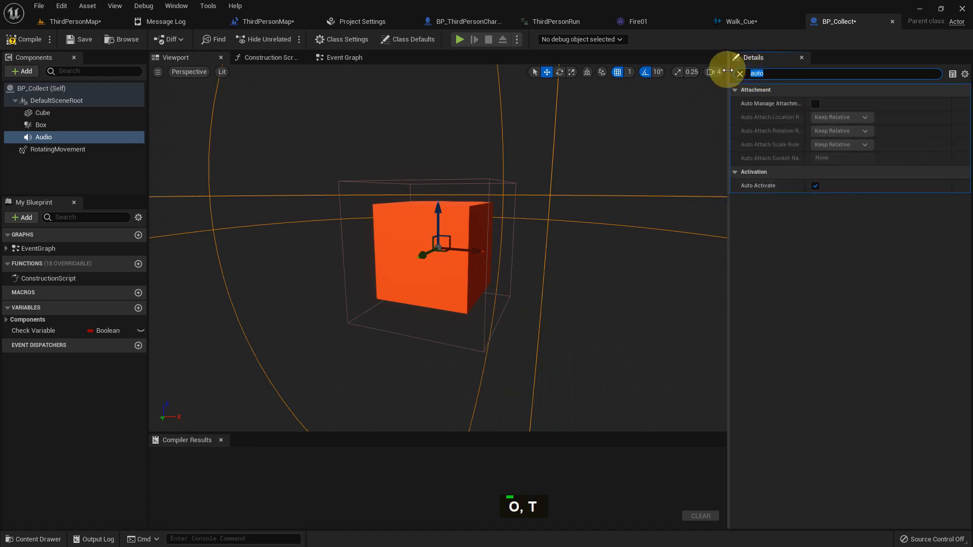
key(BackSpace)
Delete the Audio component from BP_Collect, then compile and save the blueprint
drag(222, 140, 59, 151)
double_click(43, 137)
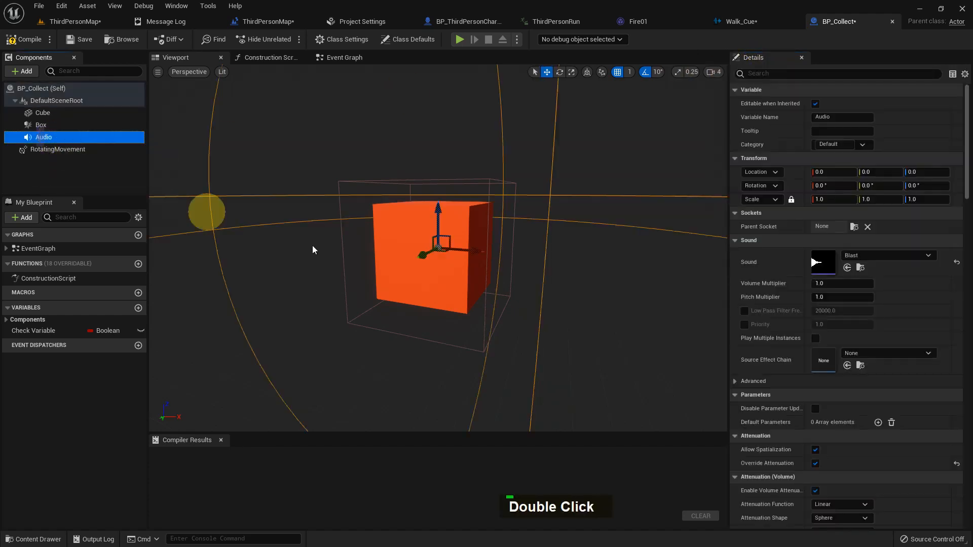
key(Delete)
click(22, 40)
click(76, 40)
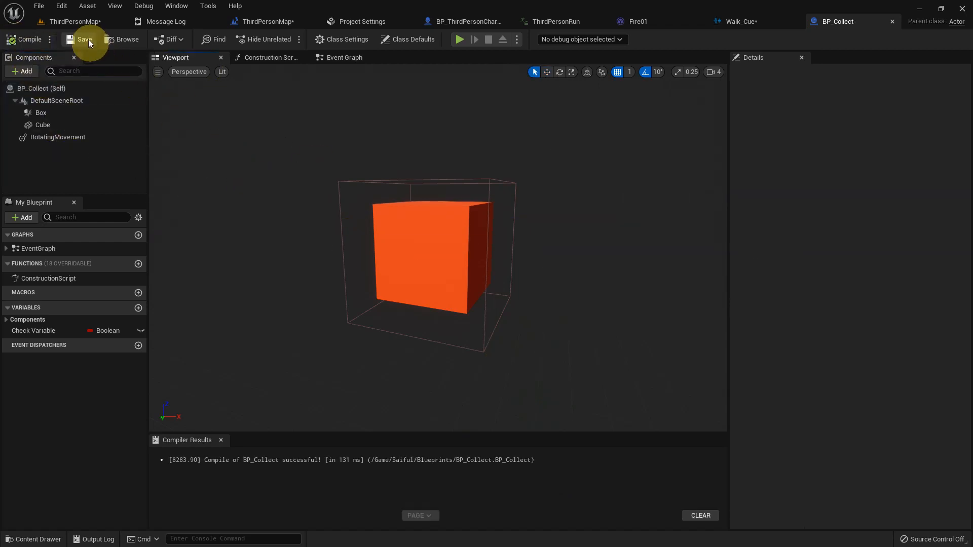
click(90, 22)
middle_click(341, 276)
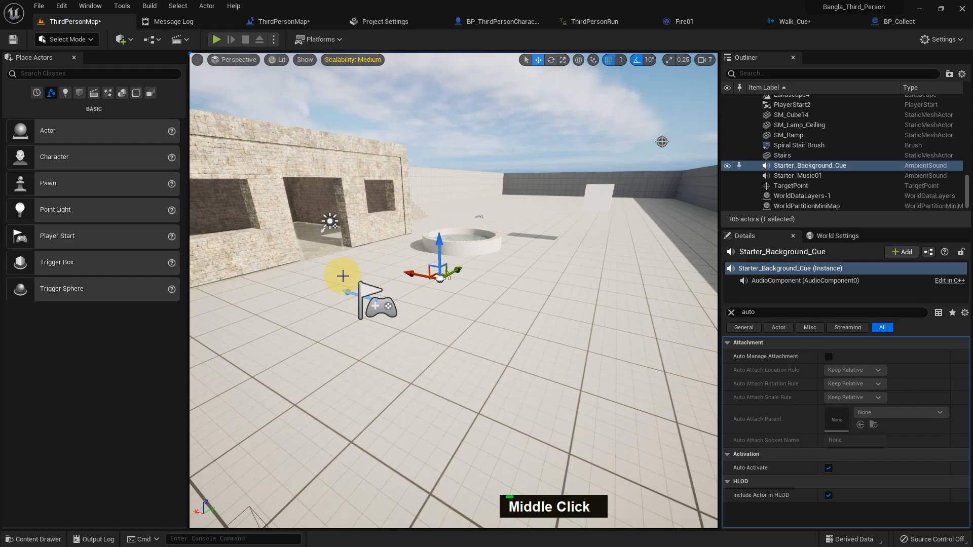
key(alt)
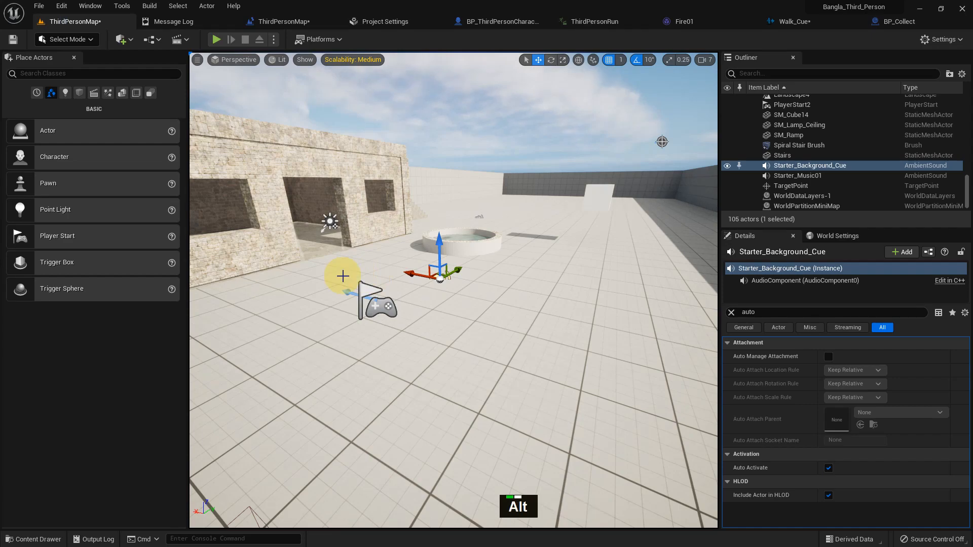